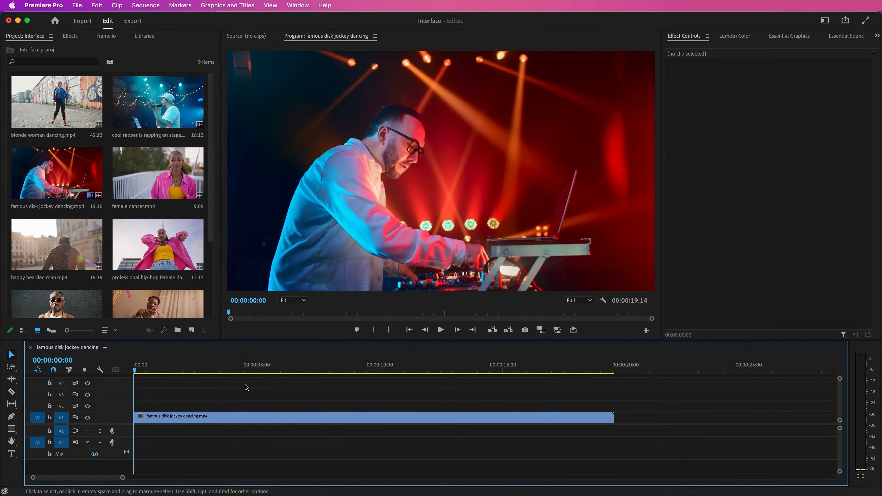
# - View the Home screen with the recent projects, close it, and bring up the Import page
pyautogui.click(55, 21)
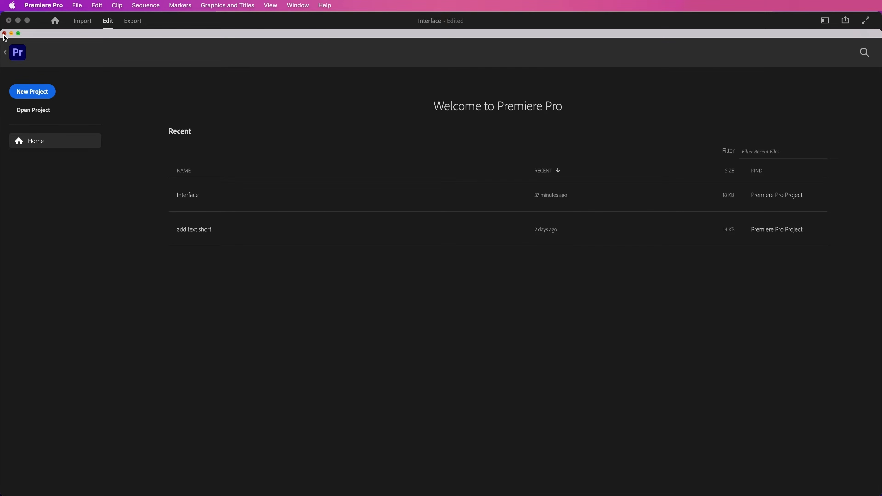
pyautogui.click(62, 25)
pyautogui.click(81, 22)
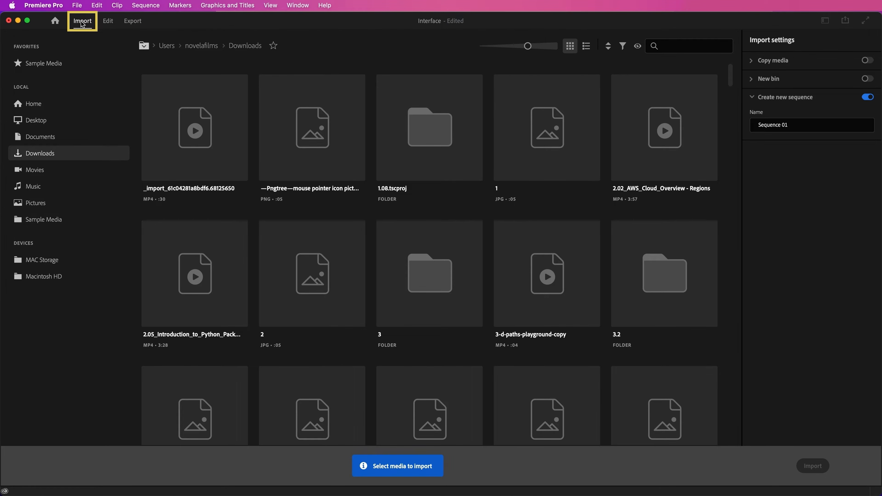
# - Go back to the Edit page, look over the Export page settings, and return to editing
pyautogui.click(109, 24)
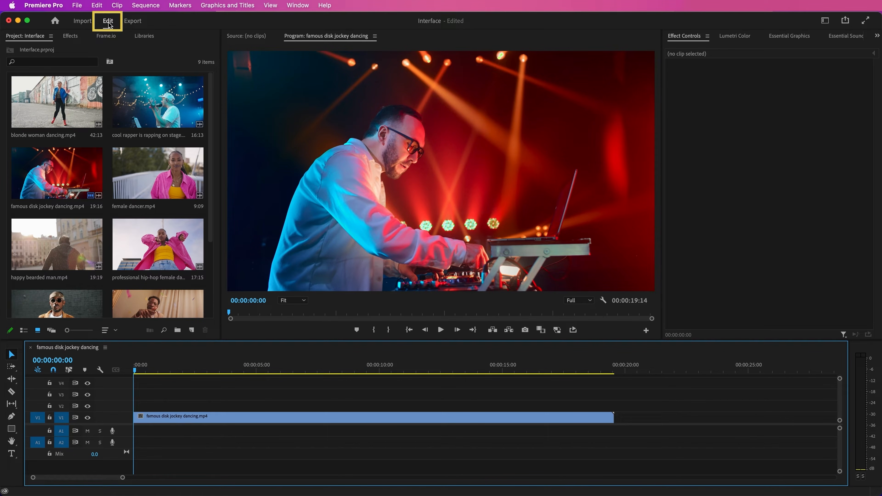
pyautogui.click(132, 22)
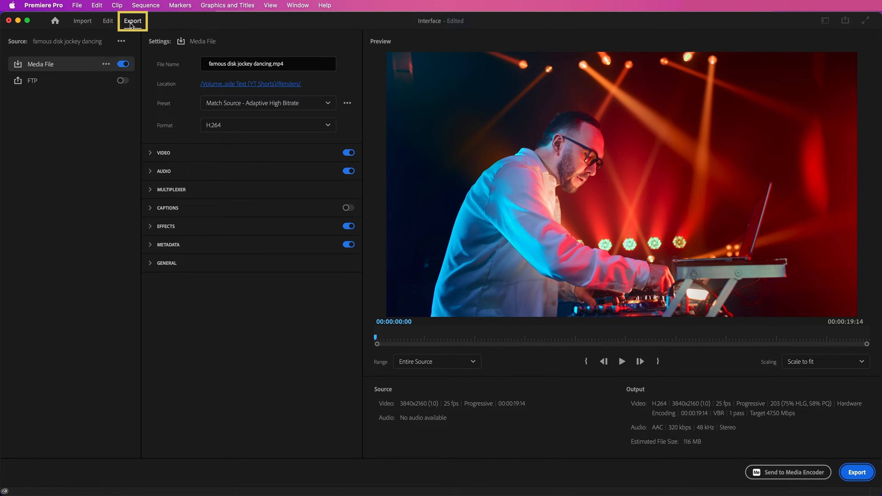
pyautogui.click(109, 24)
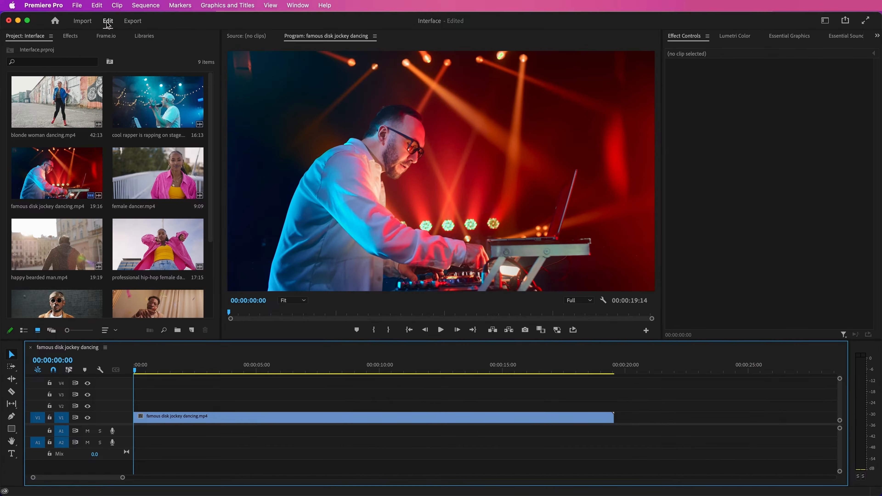
# - Look through the list of available workspaces and close it without choosing one
pyautogui.moveTo(434, 27)
pyautogui.click(825, 26)
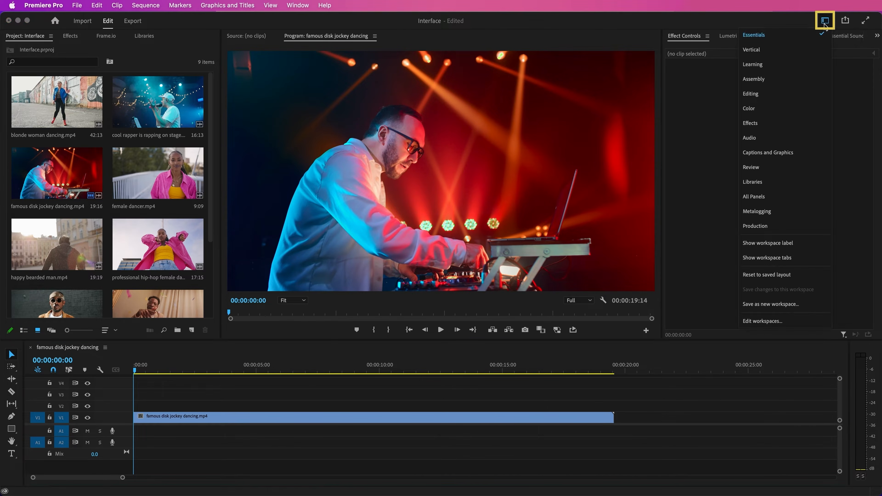
pyautogui.click(826, 26)
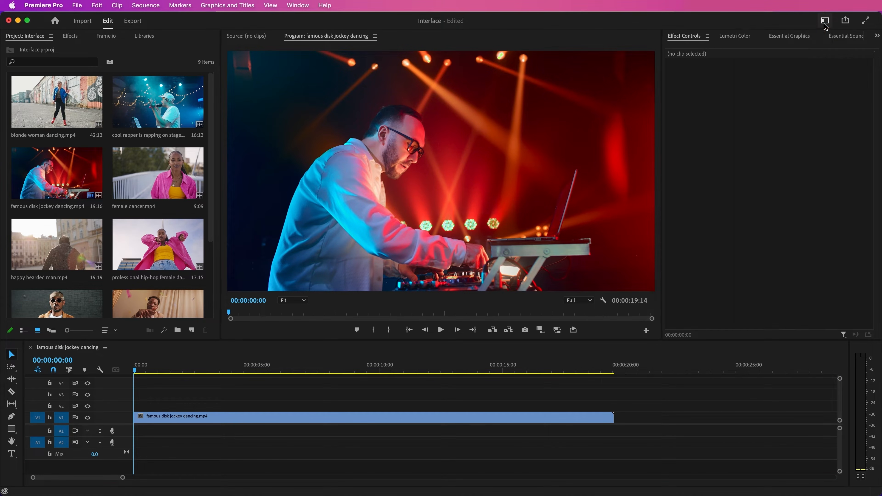
# - View the Quick Export settings and close them, and show the program video full screen before returning to the Edit page
pyautogui.click(846, 21)
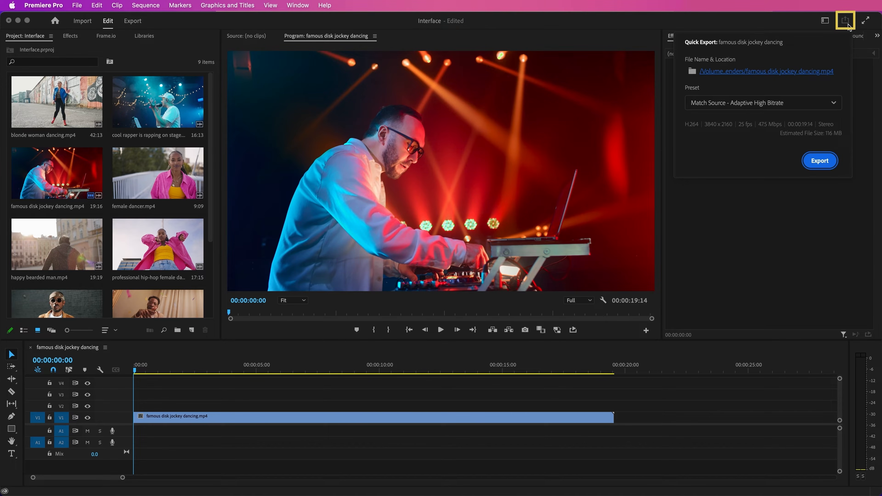
pyautogui.click(846, 22)
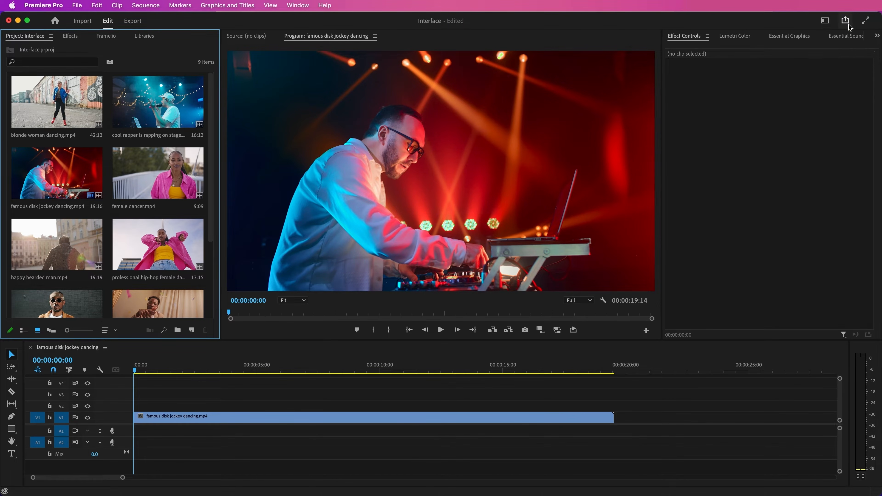
pyautogui.click(864, 25)
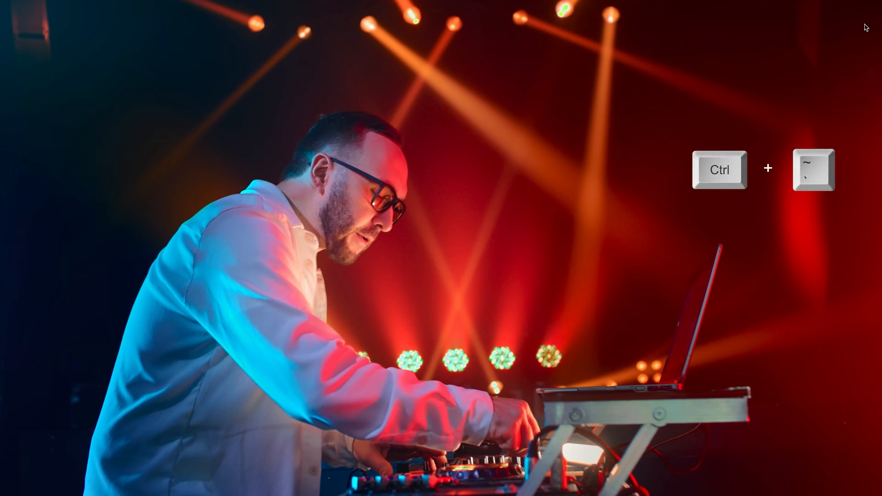
pyautogui.hotkey('ctrl', '`')
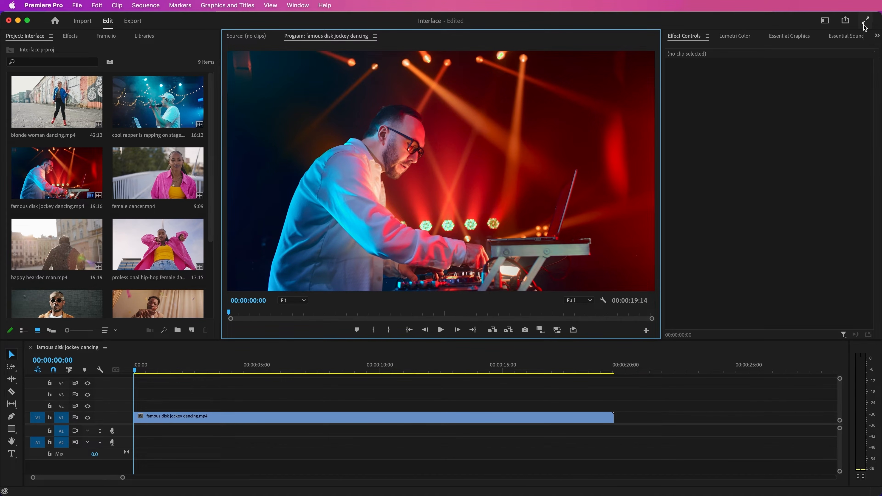
# - Switch to the Vertical workspace to view its layout, followed by the Learning workspace
pyautogui.click(826, 21)
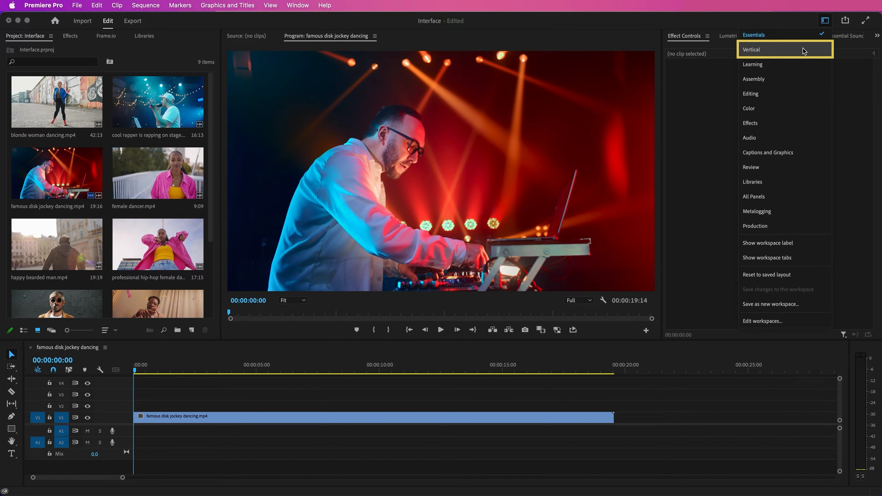
pyautogui.click(803, 51)
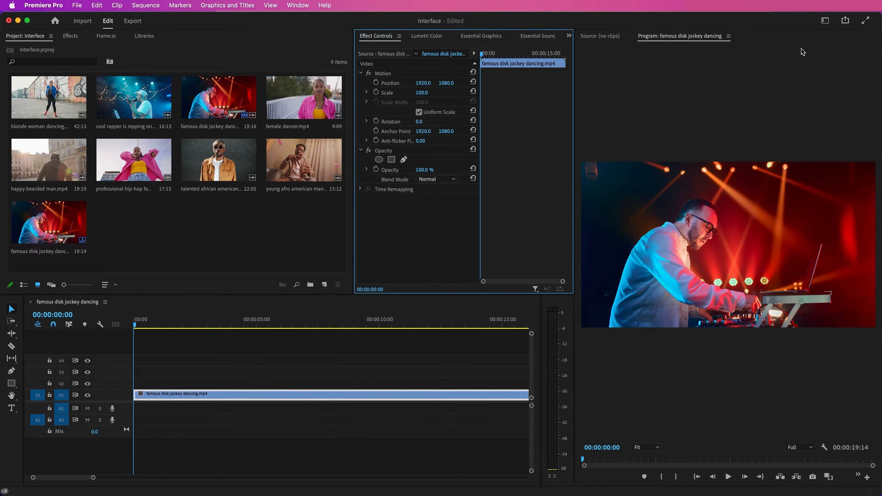
pyautogui.click(825, 21)
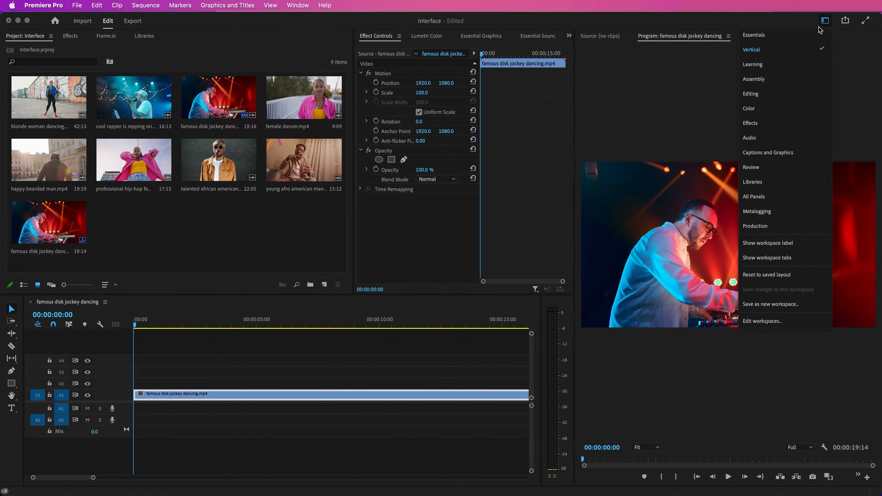
pyautogui.click(805, 66)
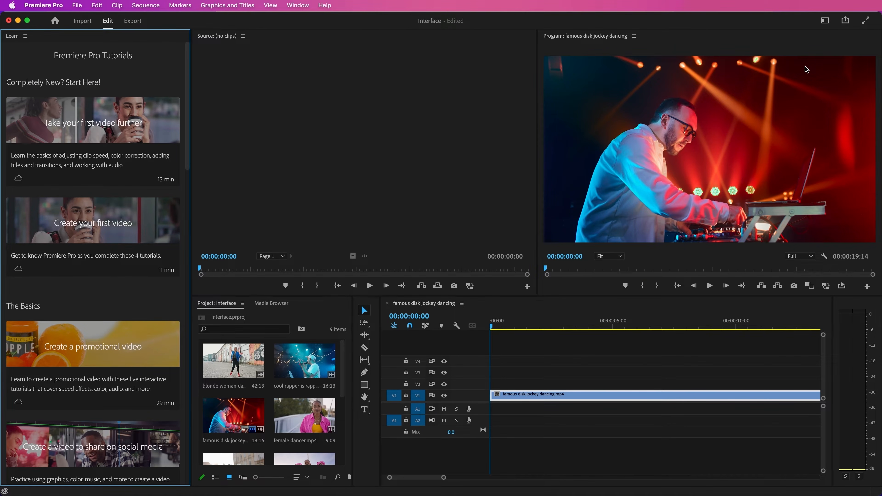
# - Switch to the Assembly workspace to view its layout, followed by the Editing workspace
pyautogui.click(825, 20)
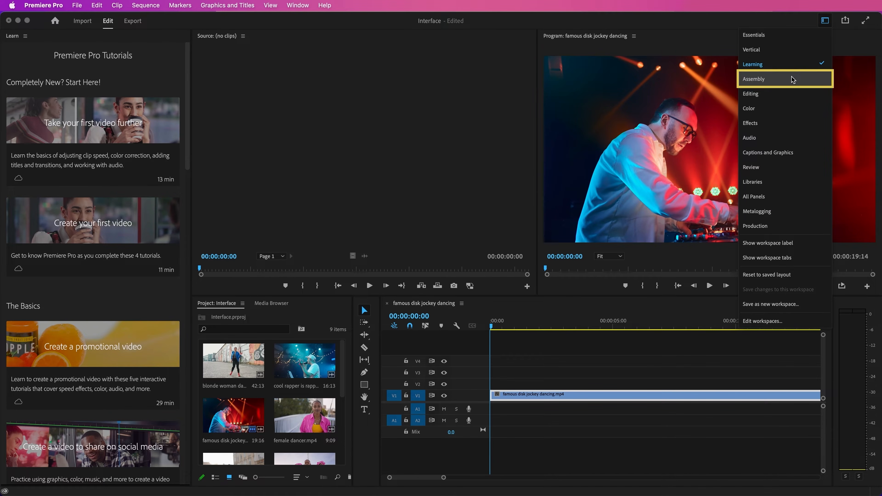
pyautogui.click(793, 80)
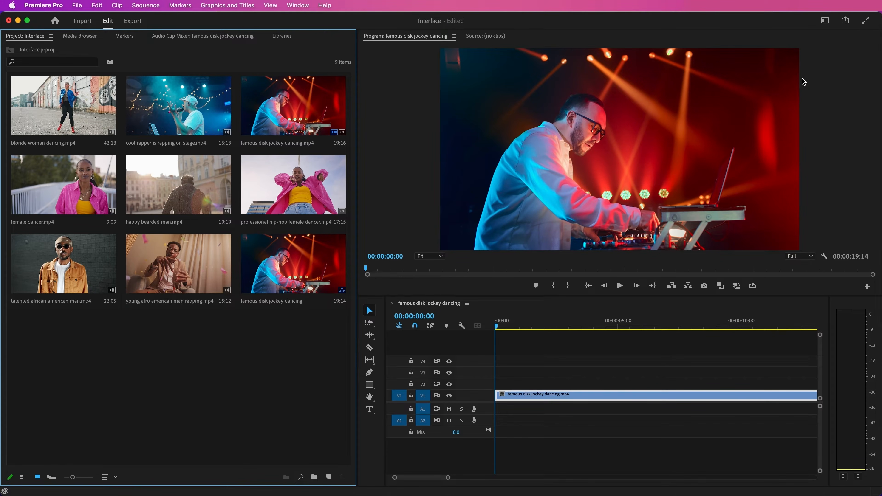
pyautogui.click(825, 21)
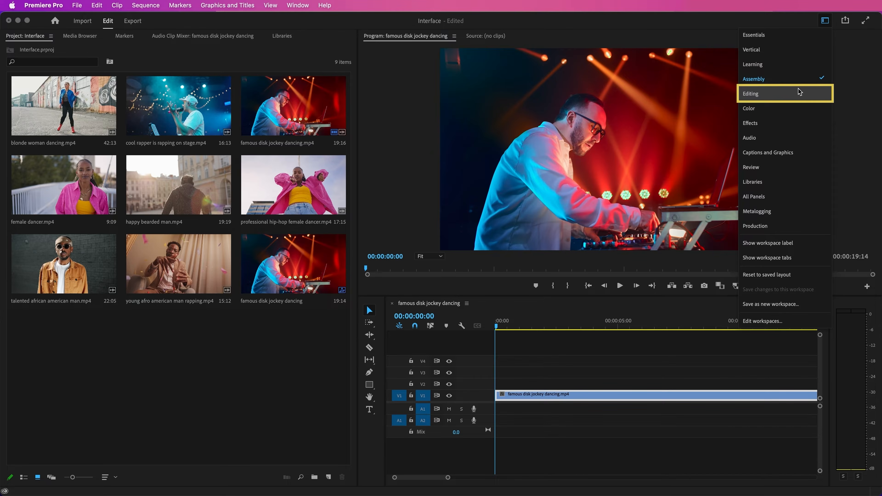
pyautogui.click(799, 92)
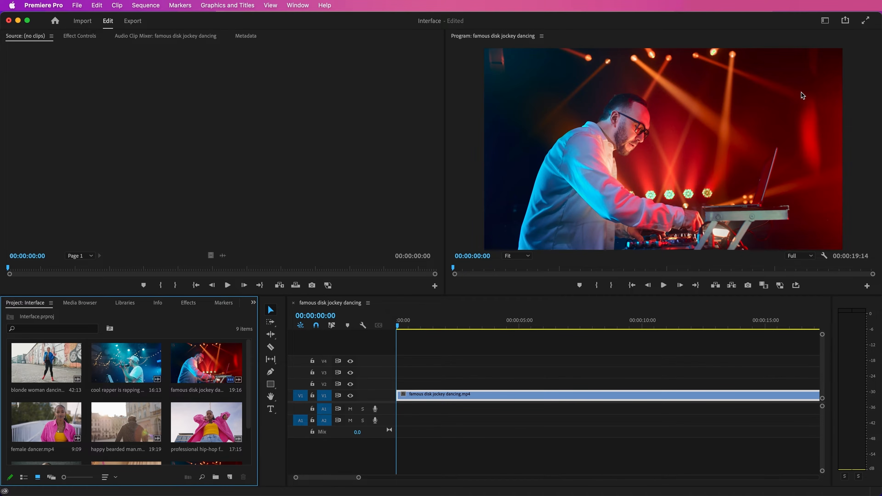
# - Switch to the Color workspace to view its Lumetri panels, followed by the Effects workspace
pyautogui.click(825, 20)
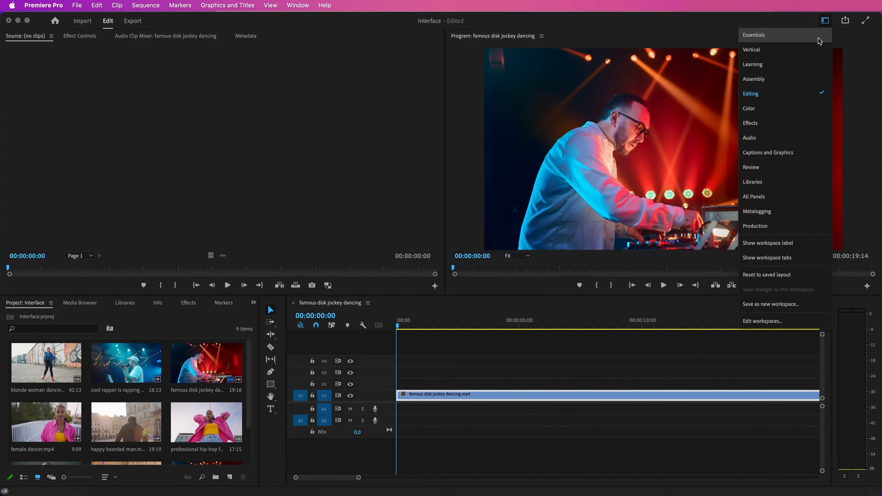
pyautogui.click(807, 109)
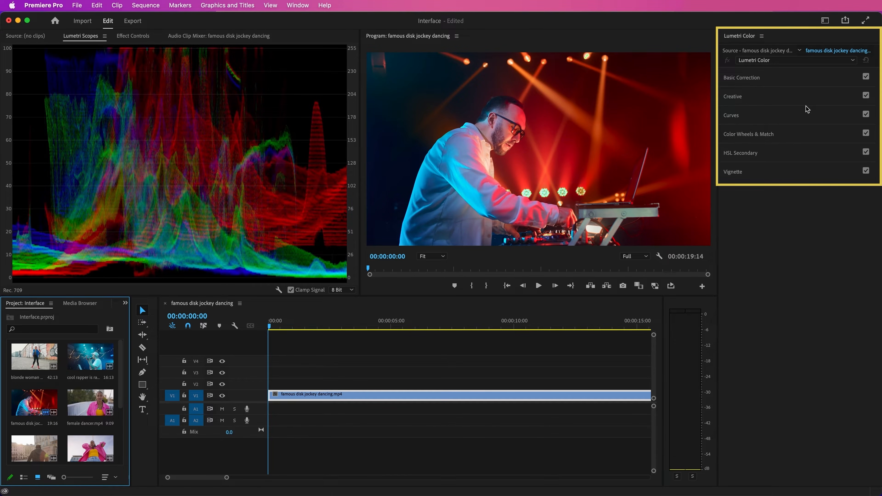
pyautogui.click(823, 22)
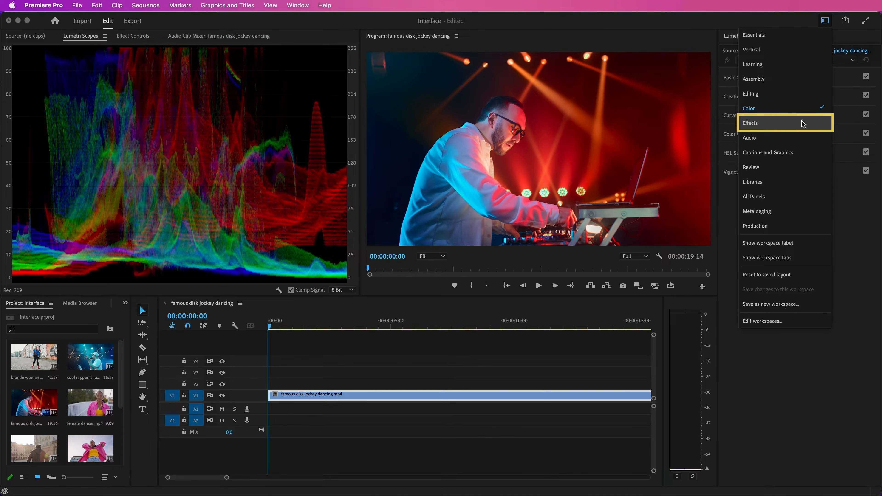
pyautogui.click(803, 124)
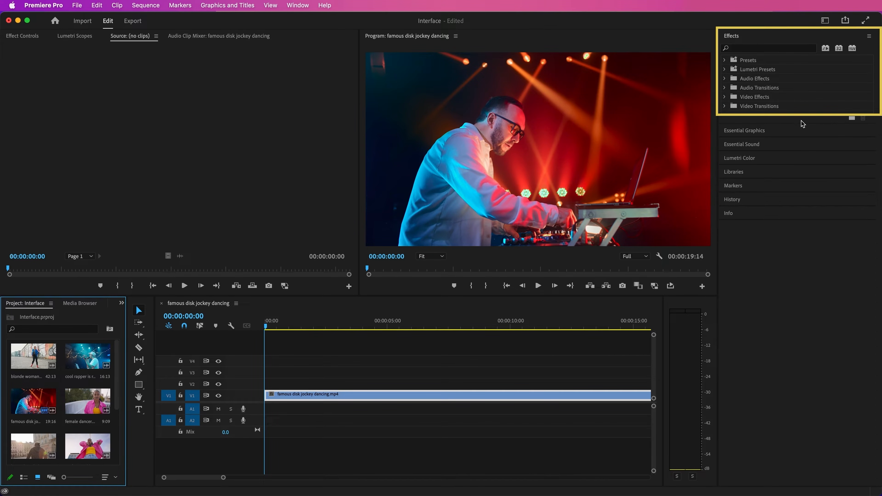
# - Switch to the Audio workspace to view its mixer layout, followed by the Captions and Graphics workspace
pyautogui.click(825, 21)
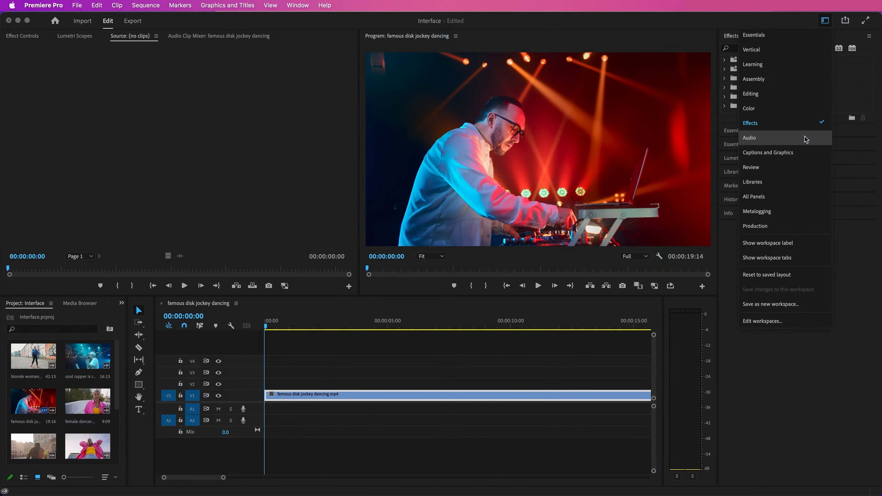
pyautogui.click(805, 138)
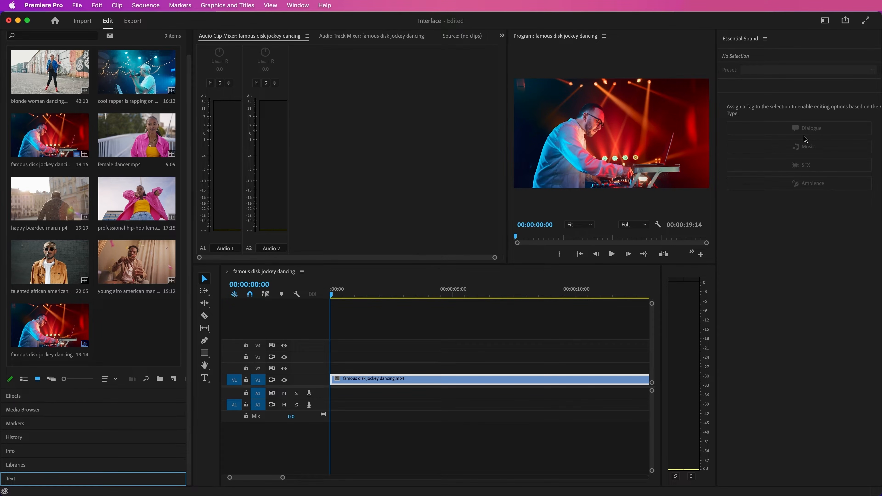
pyautogui.click(825, 20)
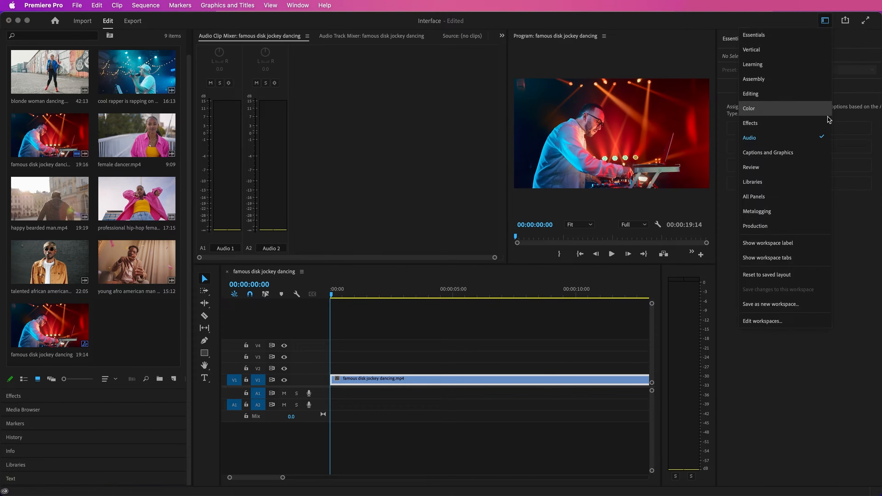
pyautogui.click(818, 152)
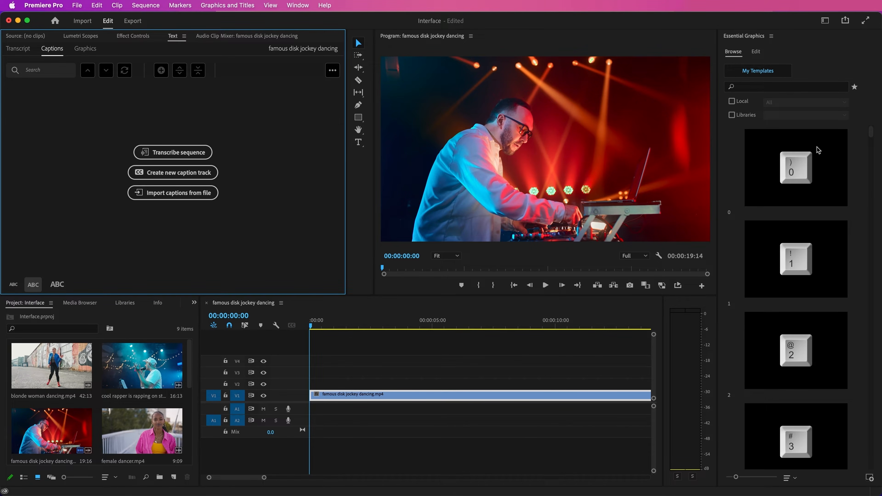
# - Switch to the Review workspace to view its Frame.io panel, followed by the Libraries workspace
pyautogui.click(825, 20)
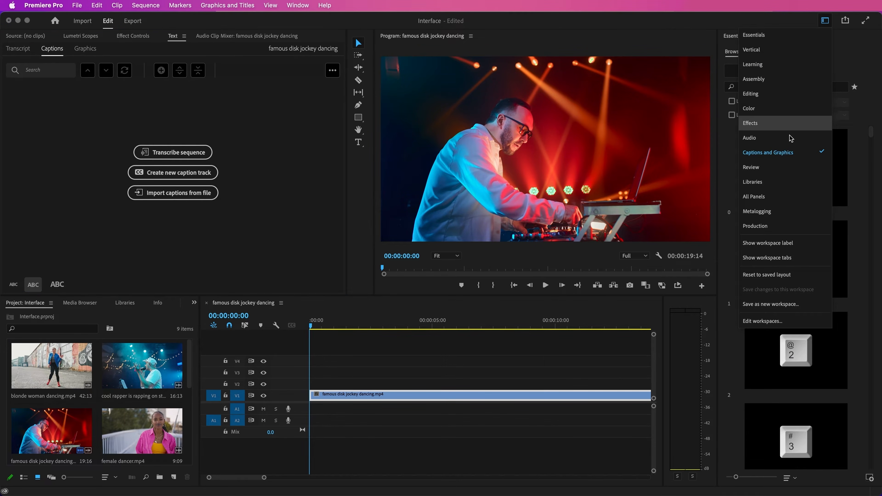
pyautogui.click(788, 169)
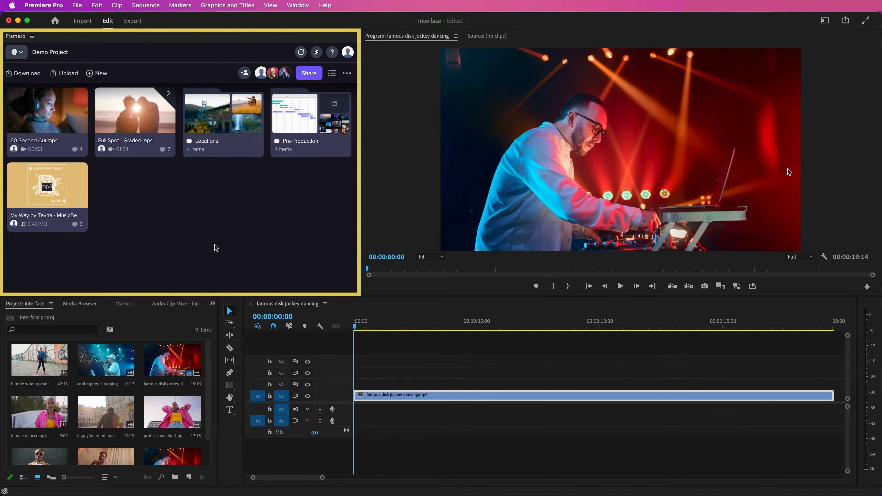
pyautogui.click(823, 21)
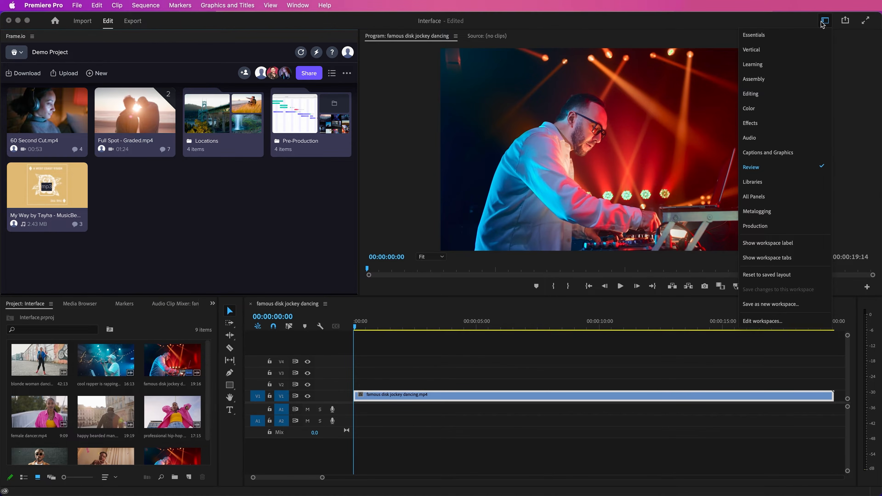
pyautogui.click(787, 185)
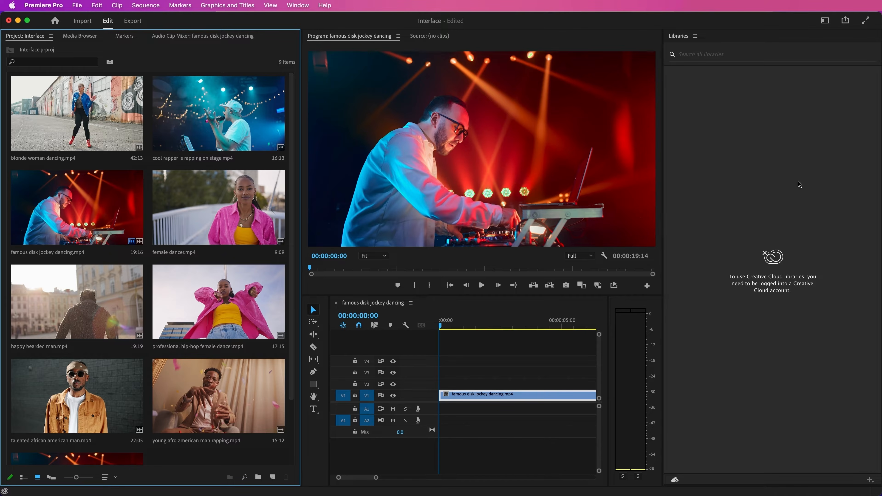
# - Switch to the All Panels workspace to view its layout, followed by the Metalogging workspace
pyautogui.click(826, 21)
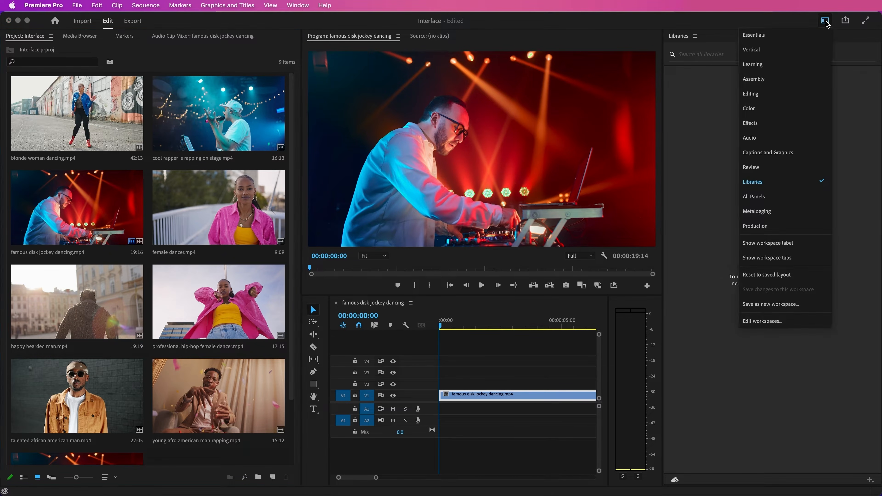
pyautogui.click(798, 196)
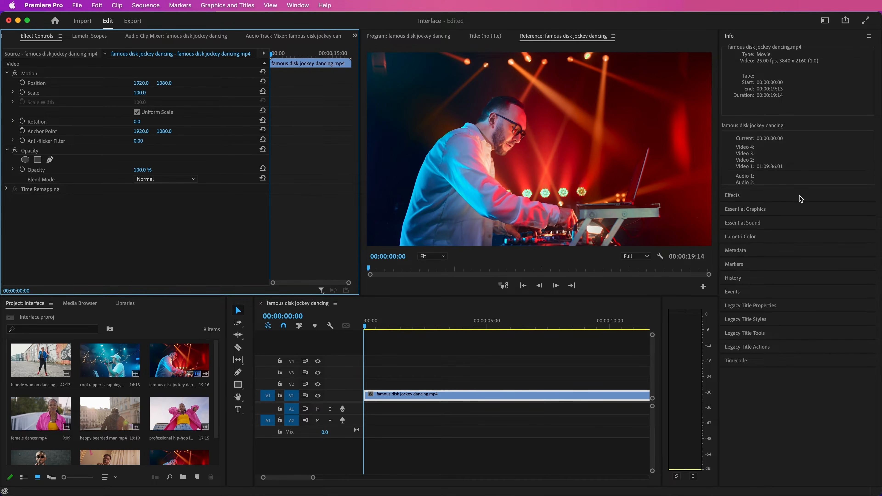
pyautogui.click(825, 21)
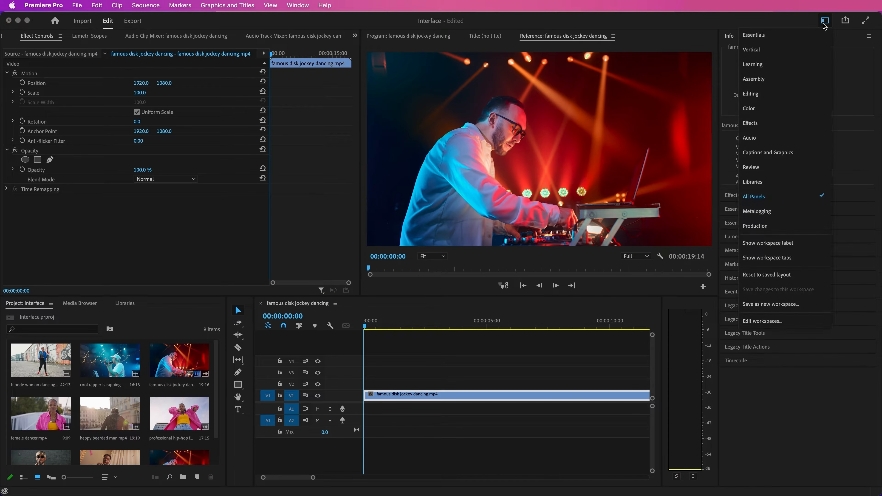
pyautogui.click(799, 213)
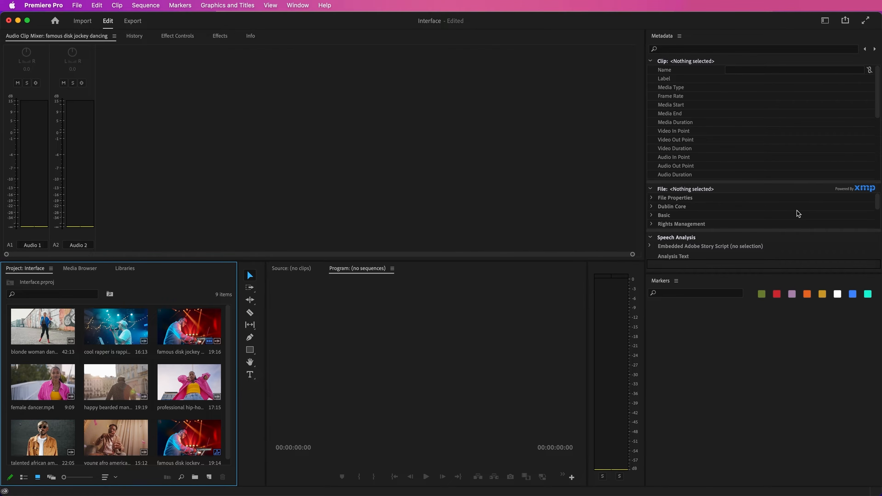
# - Switch to the Production workspace to view its layout, and return to the Essentials workspace
pyautogui.click(826, 20)
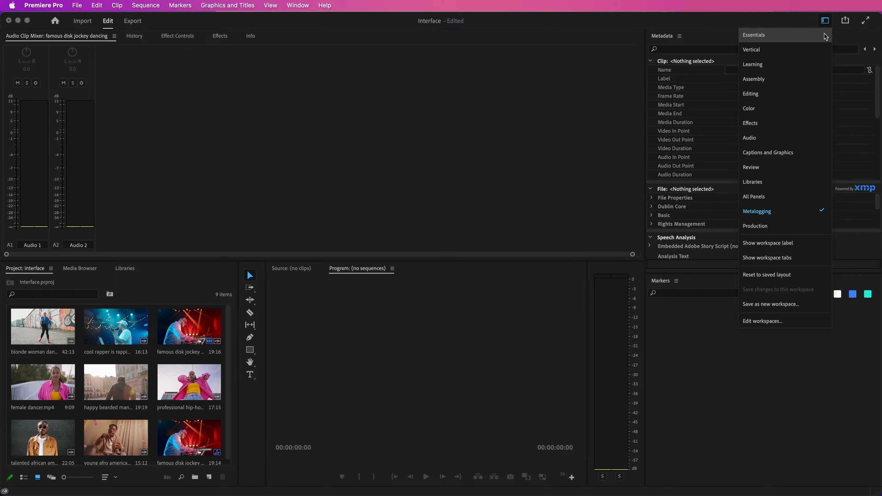
pyautogui.click(791, 228)
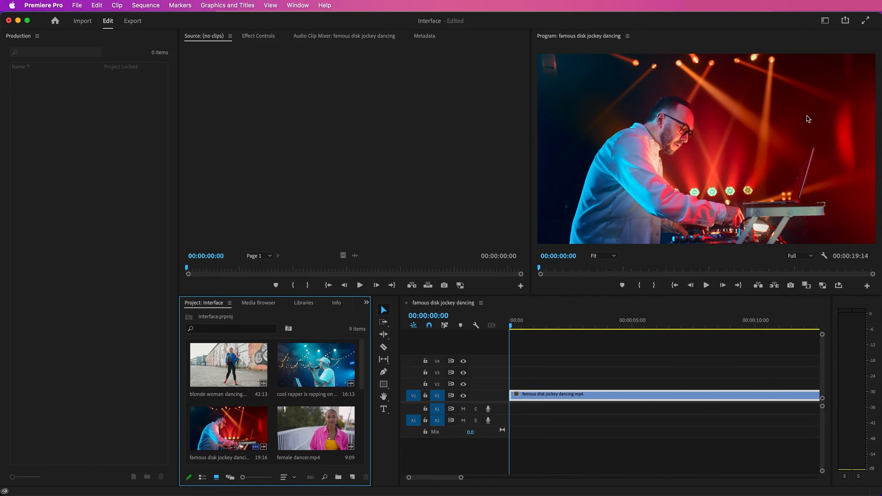
pyautogui.click(825, 22)
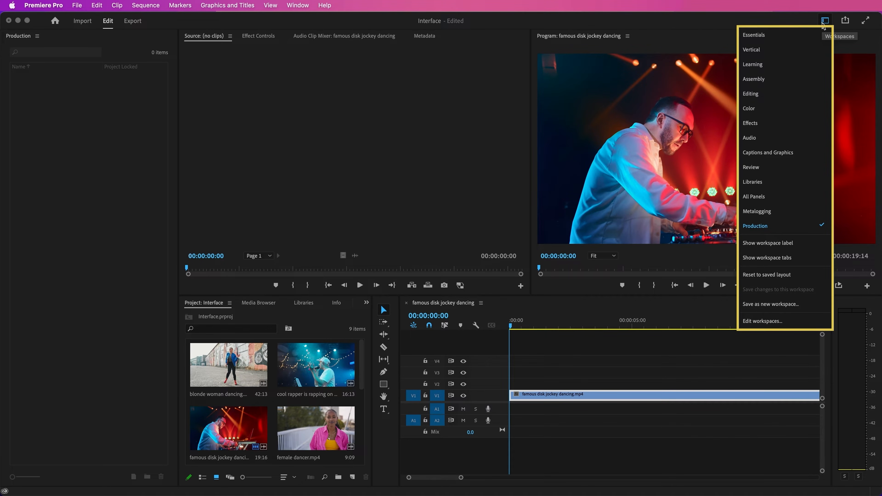
pyautogui.click(807, 35)
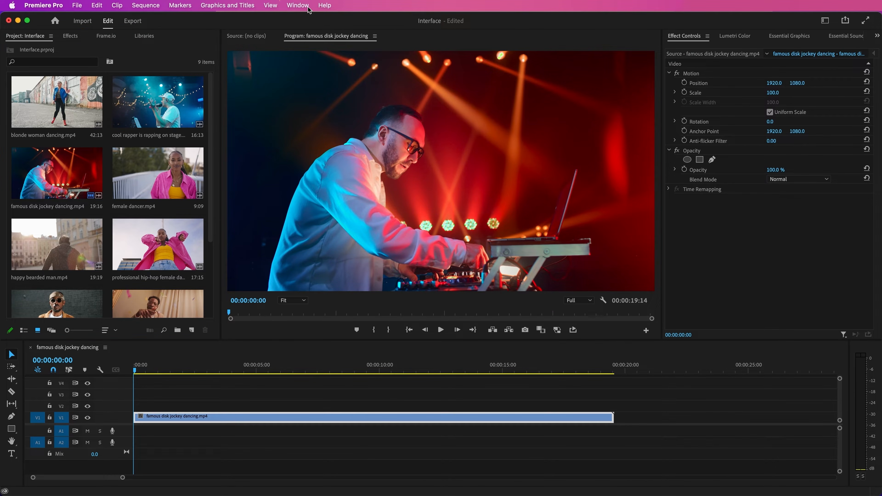
# - Enable the Import Workspace from Projects option for workspaces
pyautogui.click(299, 6)
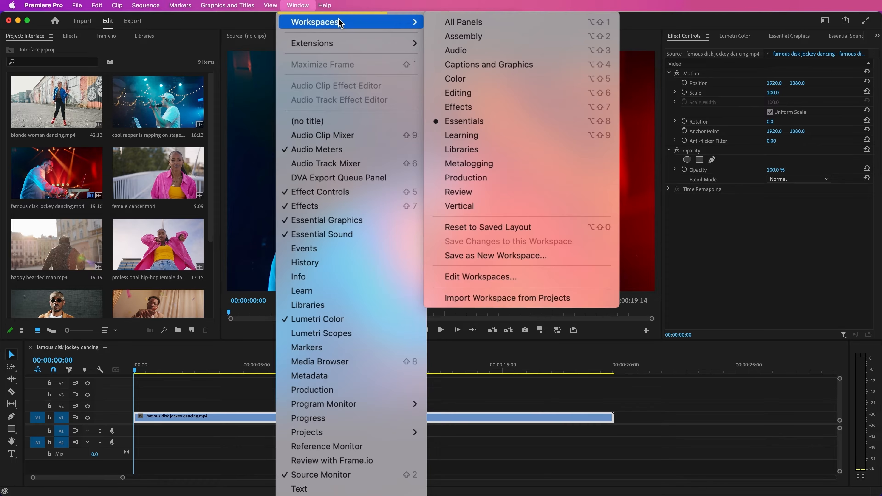
pyautogui.click(307, 7)
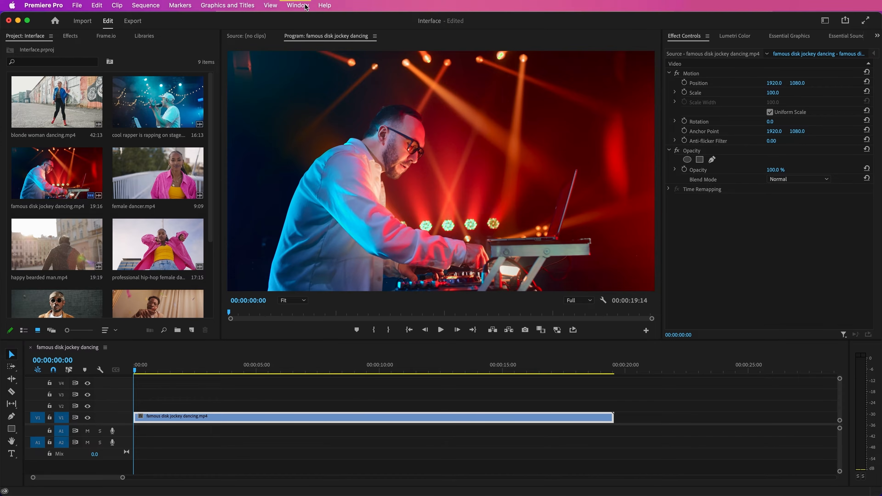
pyautogui.click(305, 6)
pyautogui.moveTo(335, 22)
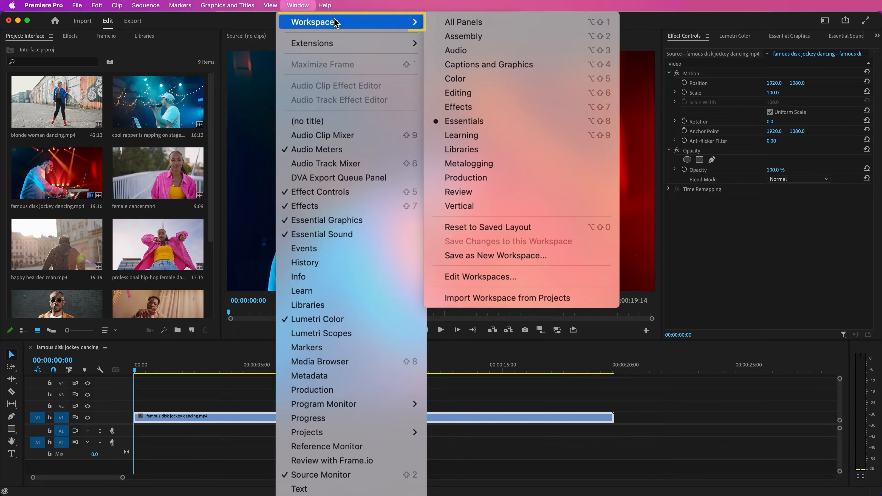
pyautogui.click(543, 297)
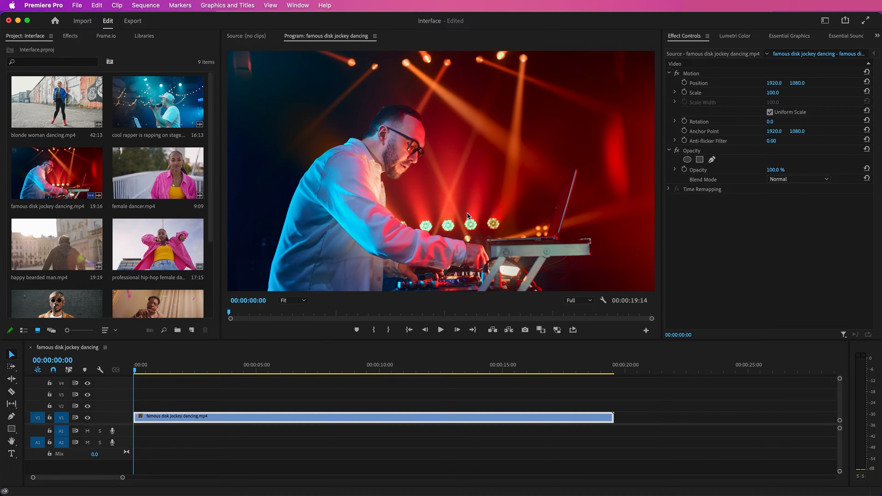
# - View the workspace list and the Edit Workspaces dialog where workspaces can be reordered, and accept it as is
pyautogui.click(825, 22)
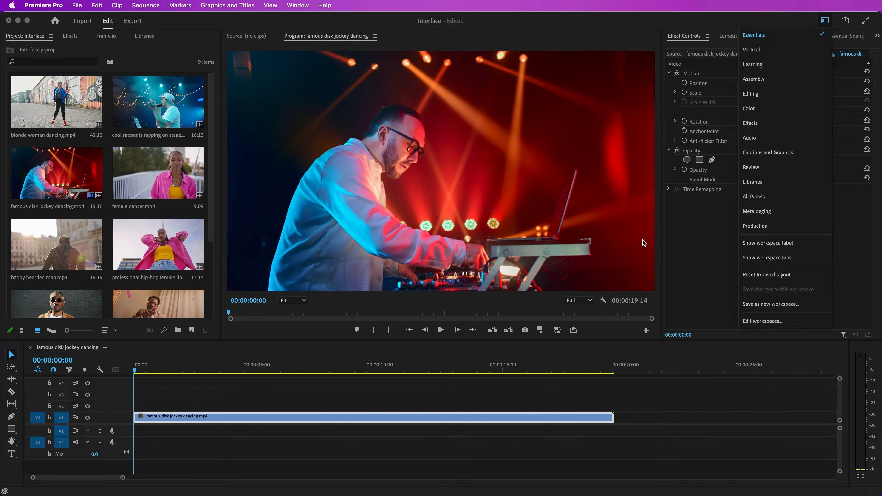
pyautogui.click(298, 5)
pyautogui.moveTo(328, 20)
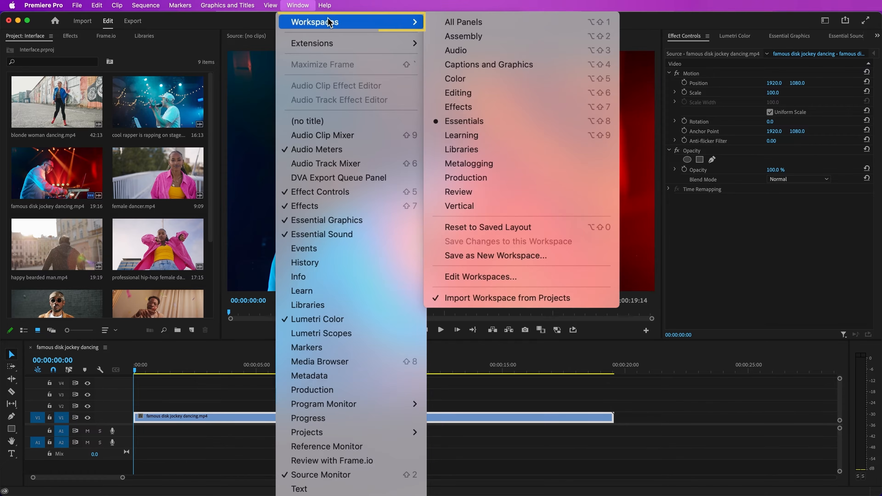
pyautogui.click(531, 277)
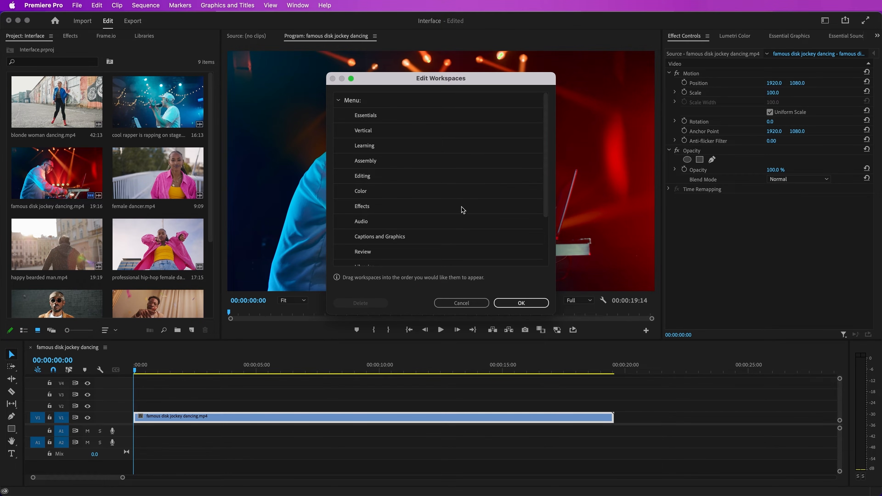
pyautogui.click(524, 304)
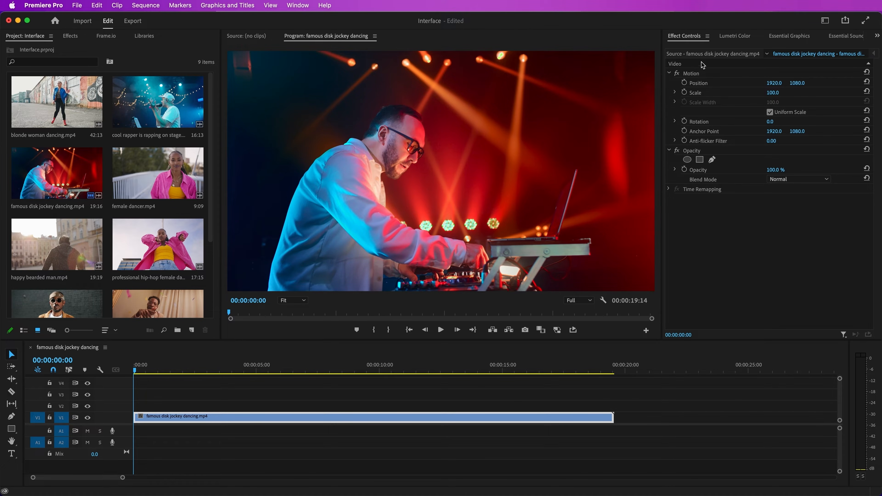
# - Move the Effect Controls panel into its own column beside the Program monitor, and regroup it with the Source and Program monitors
pyautogui.click(689, 38)
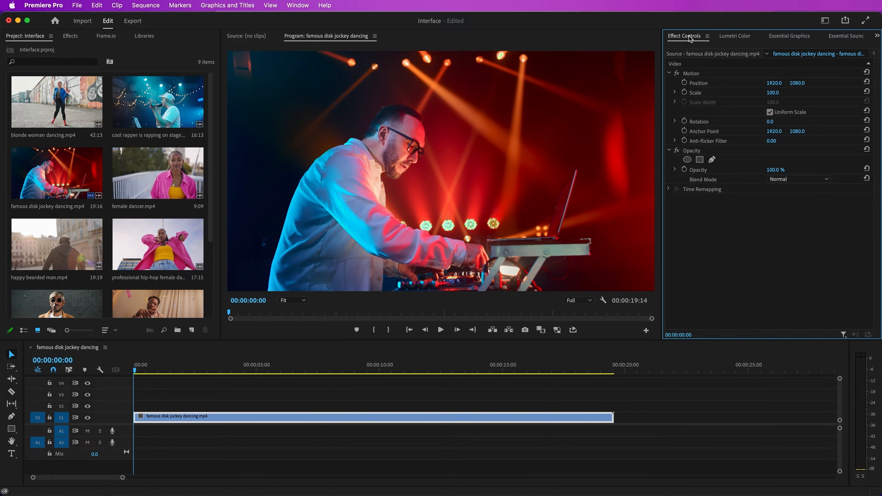
pyautogui.moveTo(689, 38); pyautogui.dragTo(224, 58)
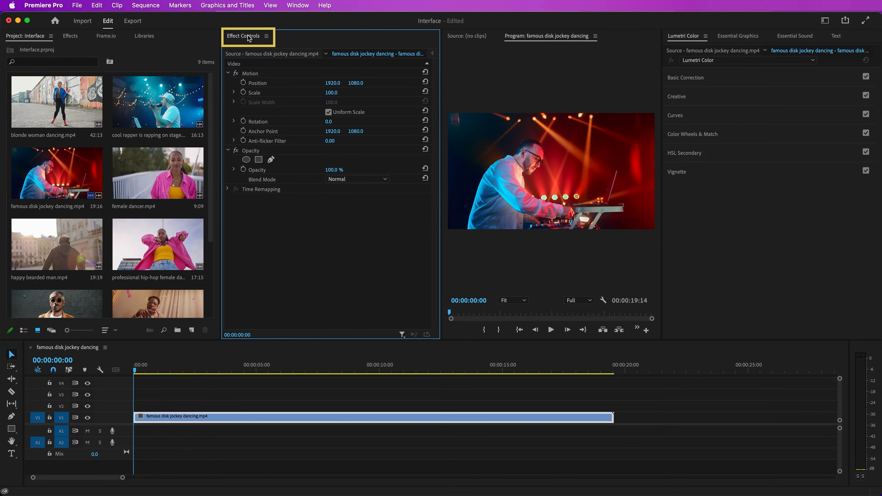
pyautogui.moveTo(249, 38); pyautogui.dragTo(546, 93)
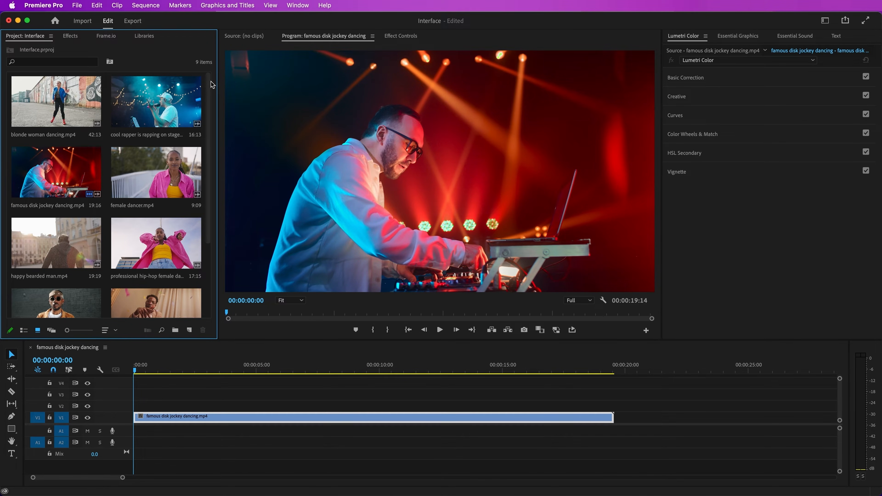
# - Undock the Effect Controls panel from the monitor group, and widen the Program monitor by narrowing the Effect Controls panel group
pyautogui.click(405, 38)
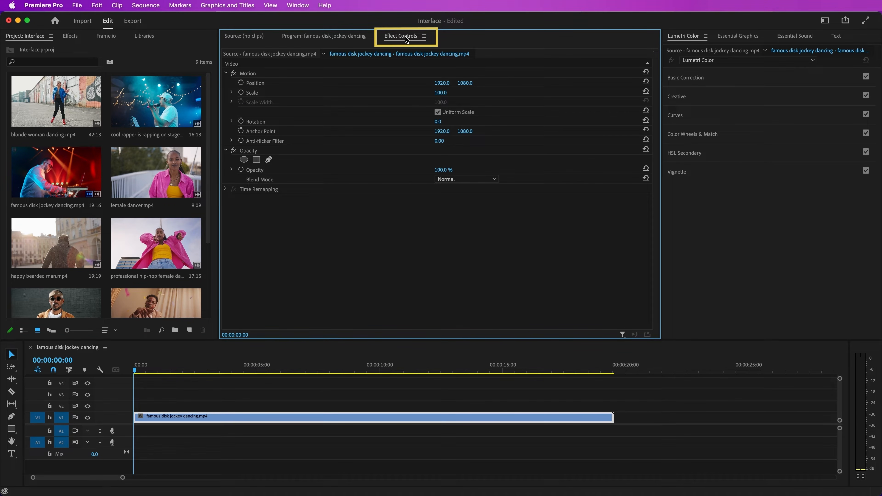
pyautogui.rightClick(406, 39)
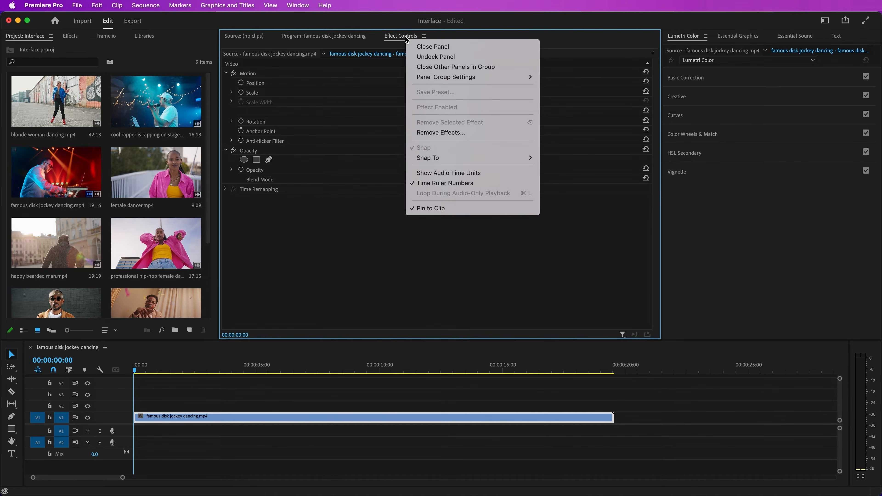
pyautogui.click(424, 57)
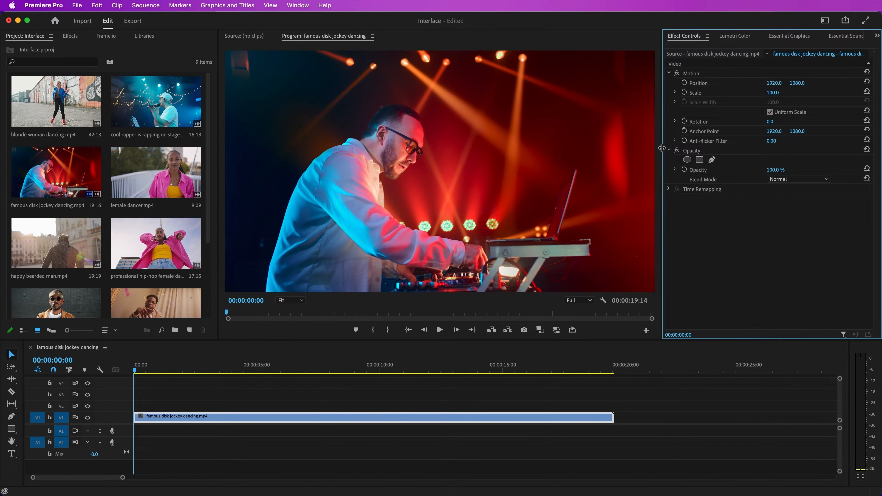
pyautogui.moveTo(662, 149); pyautogui.dragTo(719, 153)
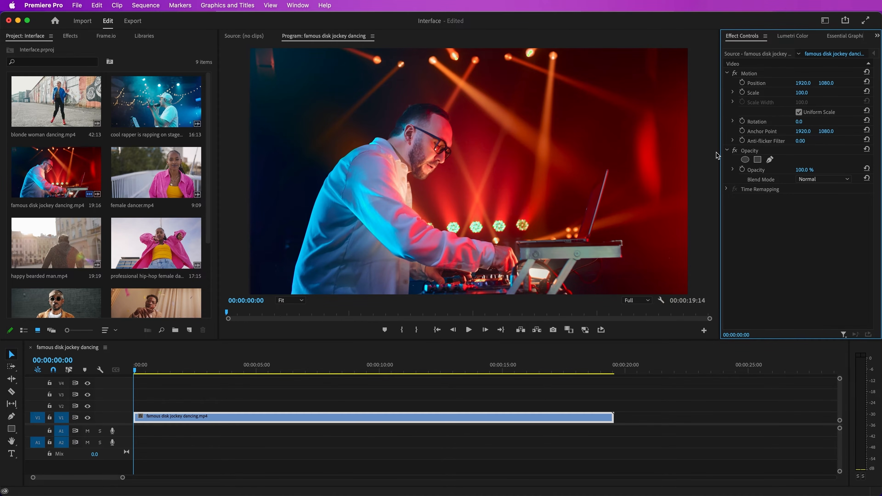
# - In the Appearance preferences, set brightness to the darkest level and interactive controls and focus indicators to the lightest, and accept
pyautogui.click(44, 6)
pyautogui.moveTo(87, 47)
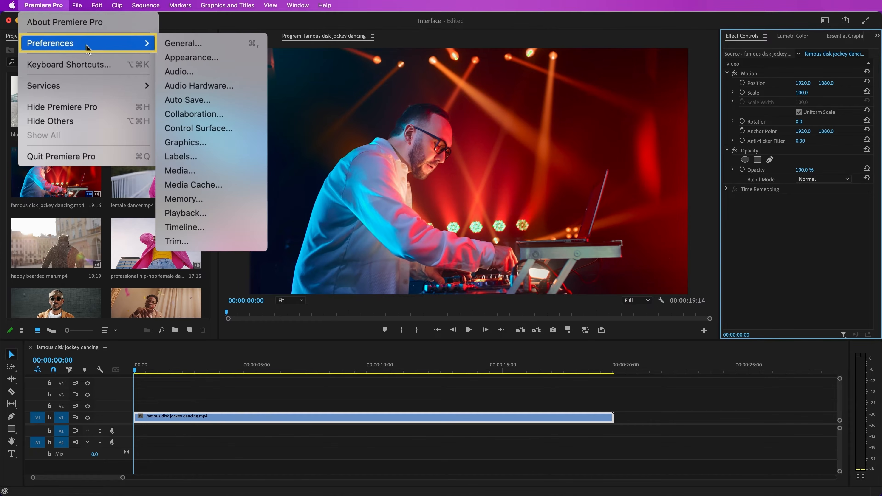
pyautogui.click(181, 58)
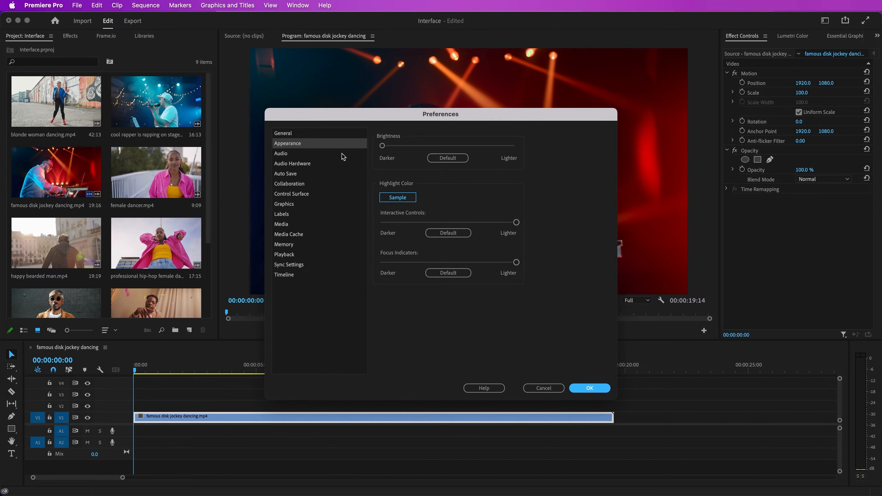
pyautogui.moveTo(382, 146)
pyautogui.mouseDown()
pyautogui.moveTo(484, 145)
pyautogui.moveTo(382, 146)
pyautogui.mouseUp()
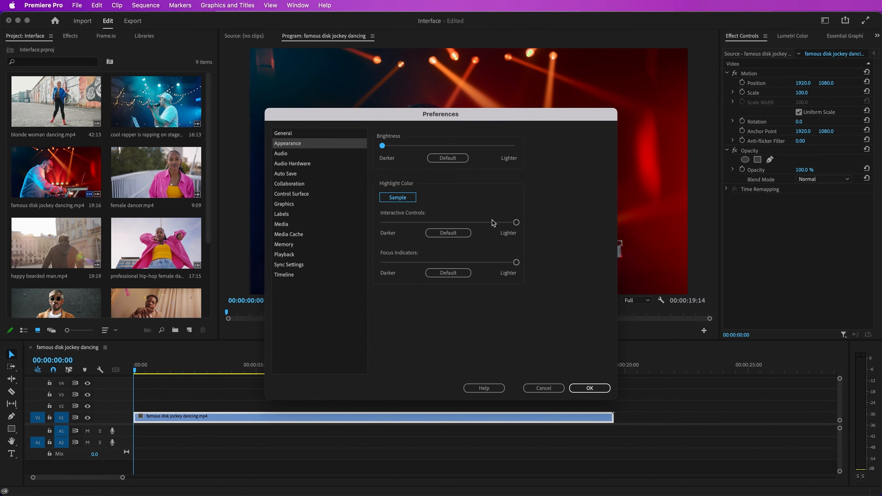
pyautogui.moveTo(516, 222)
pyautogui.mouseDown()
pyautogui.moveTo(368, 227)
pyautogui.moveTo(516, 222)
pyautogui.mouseUp()
pyautogui.moveTo(516, 263)
pyautogui.mouseDown()
pyautogui.moveTo(381, 267)
pyautogui.moveTo(516, 263)
pyautogui.mouseUp()
pyautogui.click(589, 388)
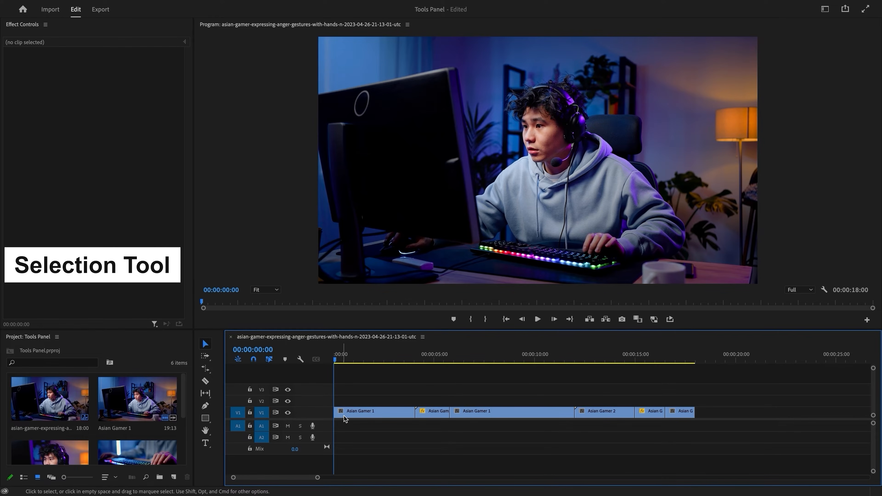
# - Use the Selection tool to try moving the two Asian Gamer 1 clips from track V1 to V2, and undo both moves
pyautogui.click(358, 414)
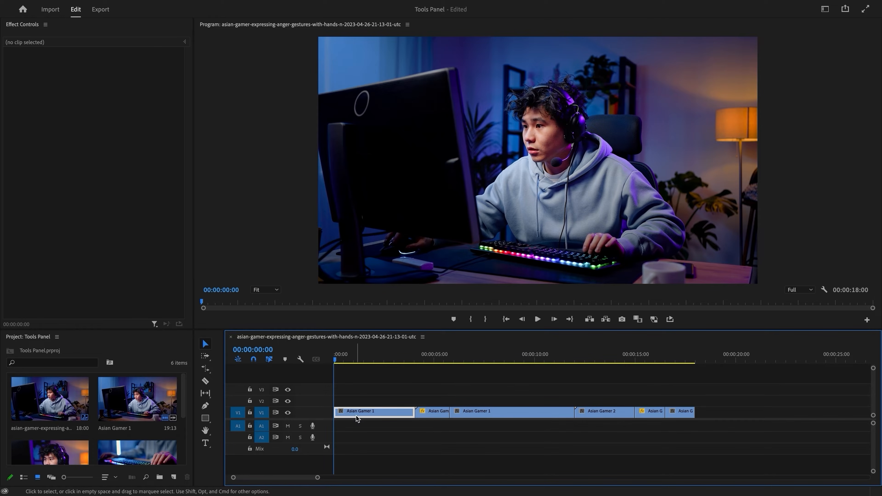
pyautogui.press('v')
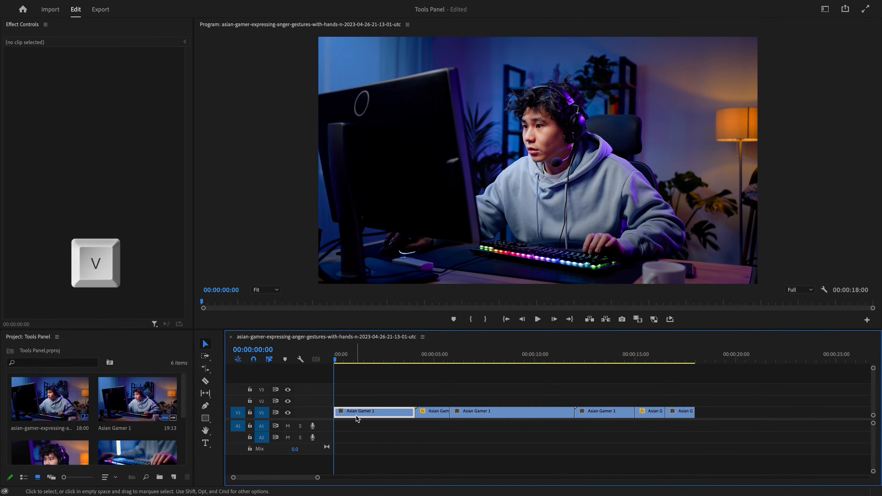
pyautogui.moveTo(358, 417); pyautogui.dragTo(362, 402)
pyautogui.moveTo(476, 416); pyautogui.dragTo(487, 403)
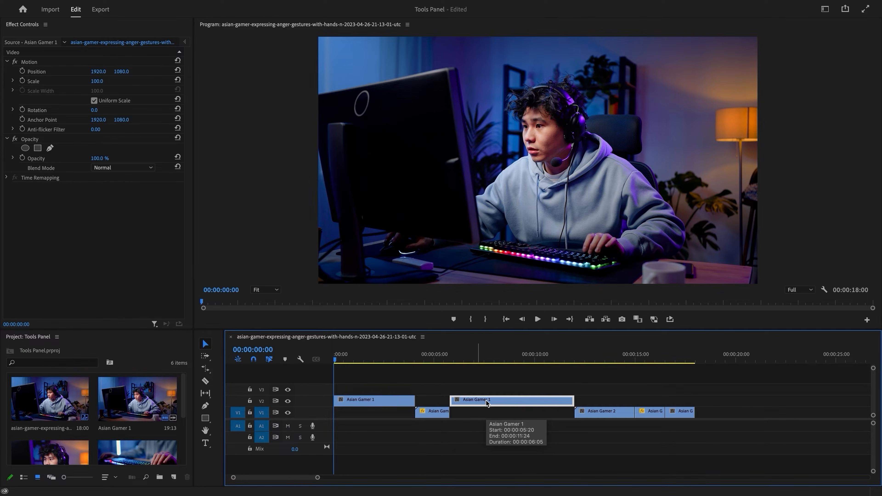
pyautogui.hotkey('ctrl', 'z')
pyautogui.hotkey('ctrl', 'z')
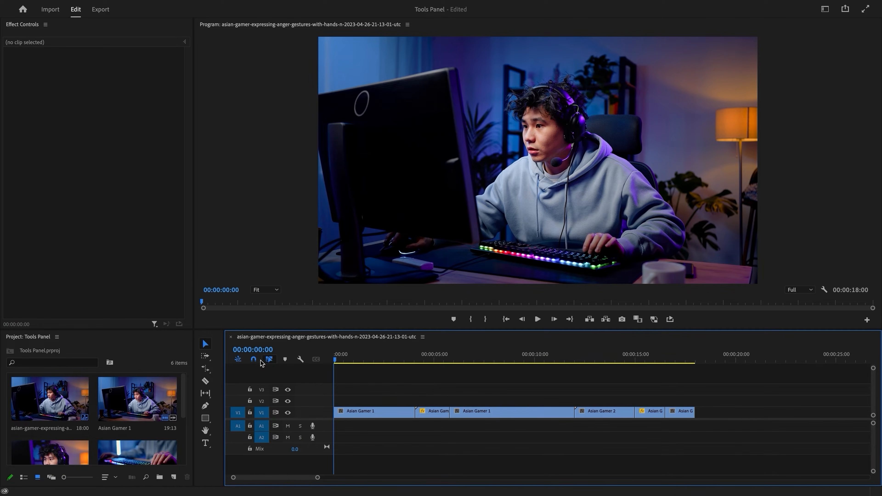
# - Select the second timeline clip and everything after it with the Track Select Forward Tool, and clear the selection with the Selection tool
pyautogui.click(205, 356)
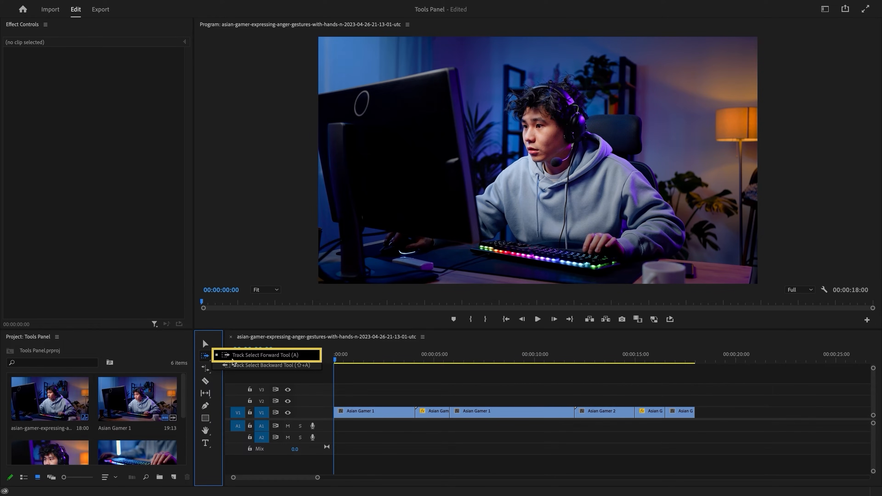
pyautogui.click(232, 358)
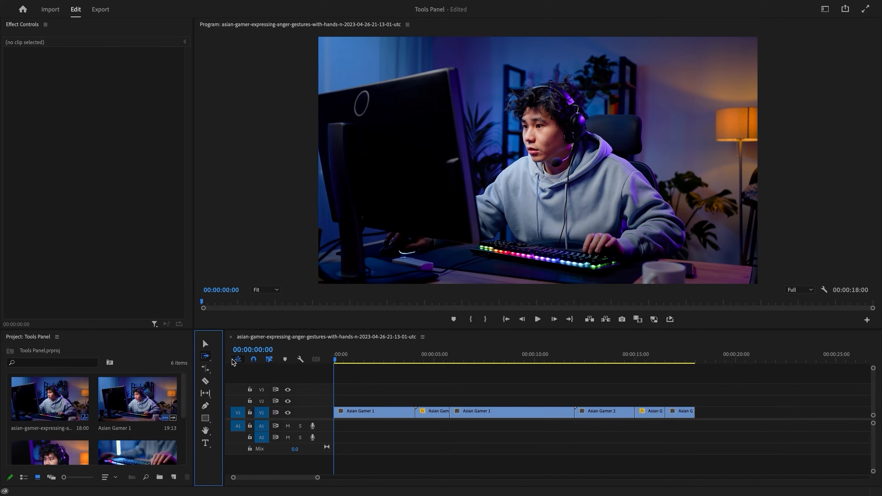
pyautogui.press('a')
pyautogui.click(422, 413)
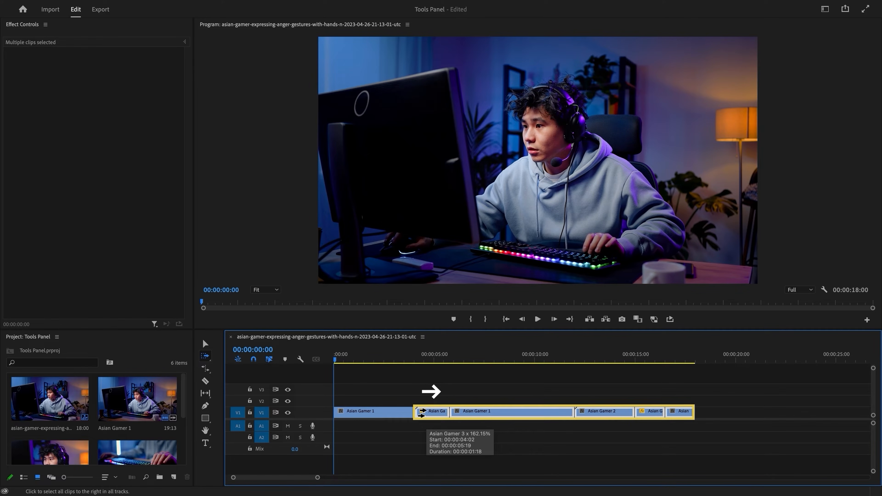
pyautogui.press('v')
pyautogui.click(378, 392)
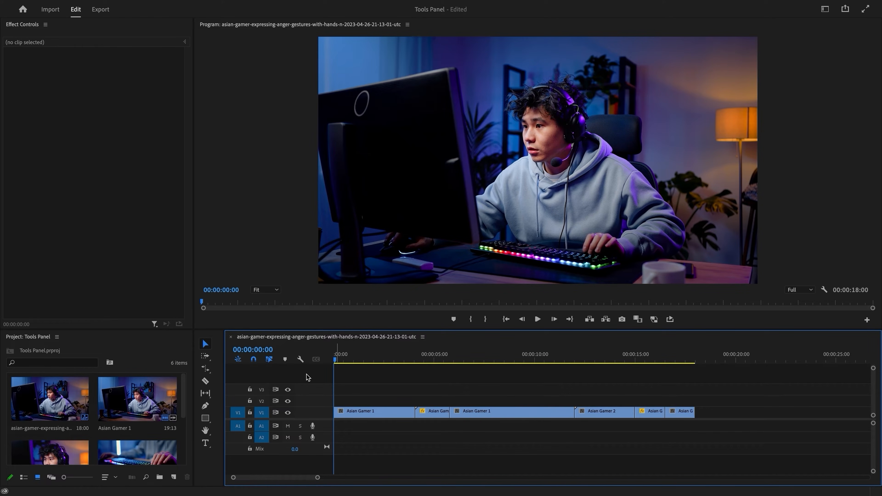
# - Select the second-to-last timeline clip and everything before it with the Track Select Backward Tool, and clear the selection
pyautogui.click(210, 357)
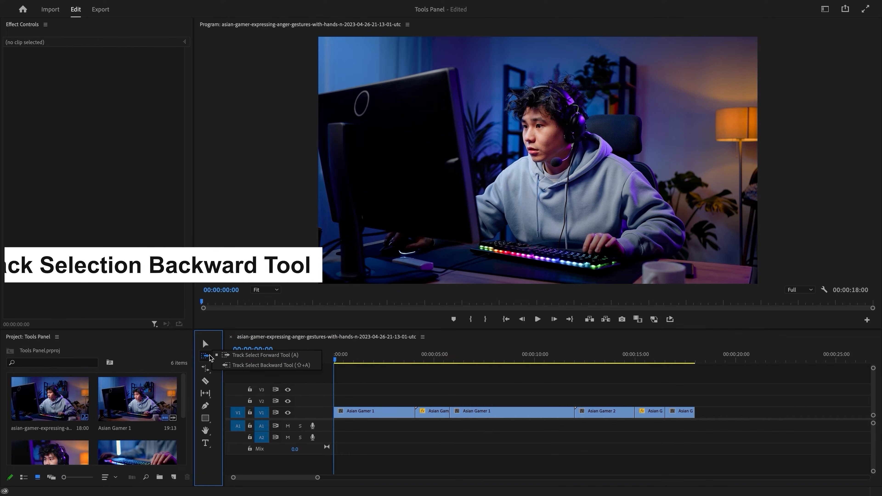
pyautogui.click(233, 366)
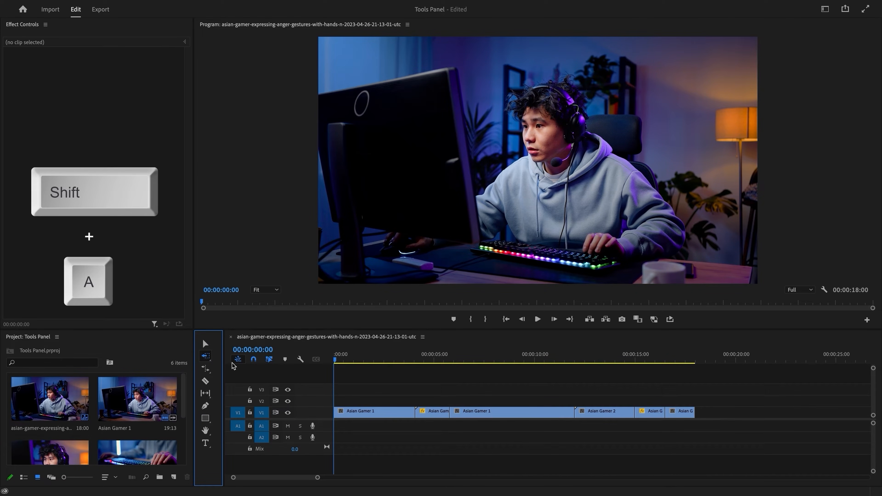
pyautogui.click(641, 413)
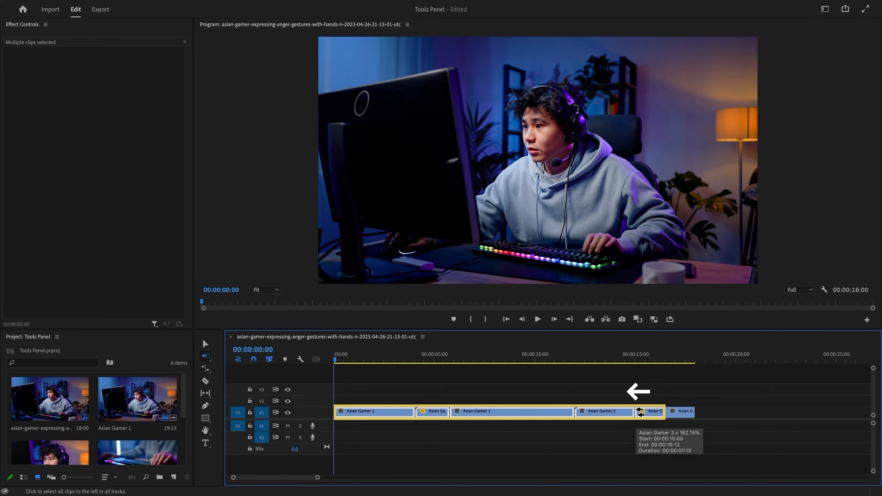
pyautogui.hotkey('ctrl', 'shift', 'a')
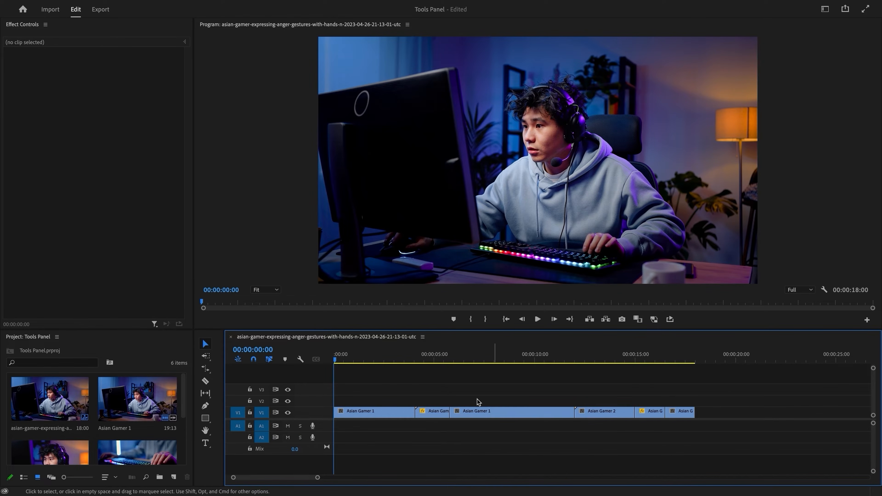
# - Shorten the end of the first Asian Gamer 1 clip with the Ripple Edit Tool, pulling the following clips along
pyautogui.click(204, 369)
pyautogui.click(205, 370)
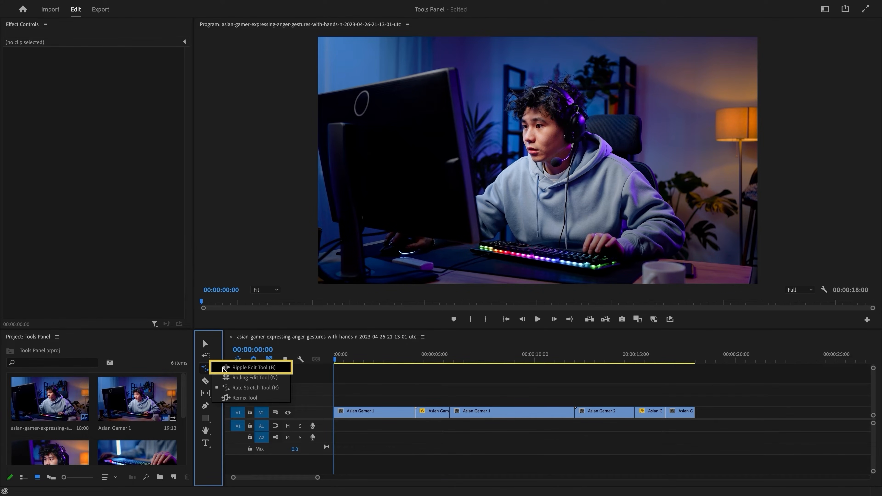
pyautogui.press('b')
pyautogui.click(272, 381)
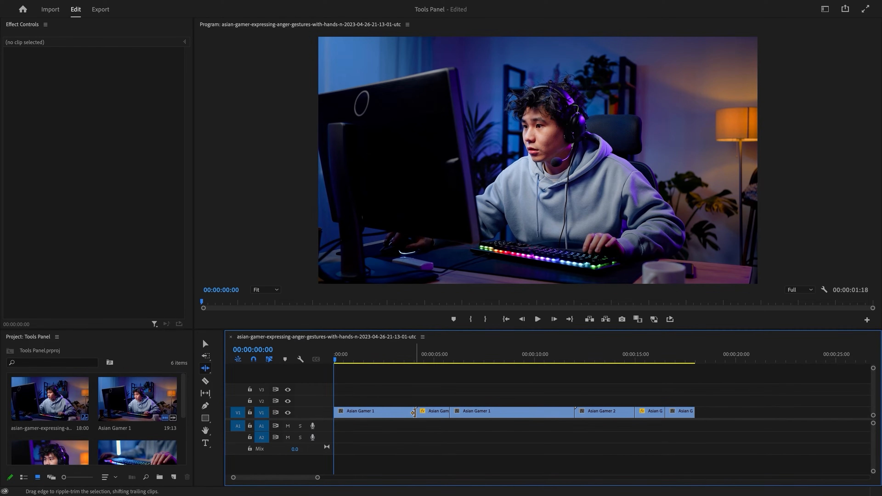
pyautogui.moveTo(413, 413); pyautogui.dragTo(396, 412)
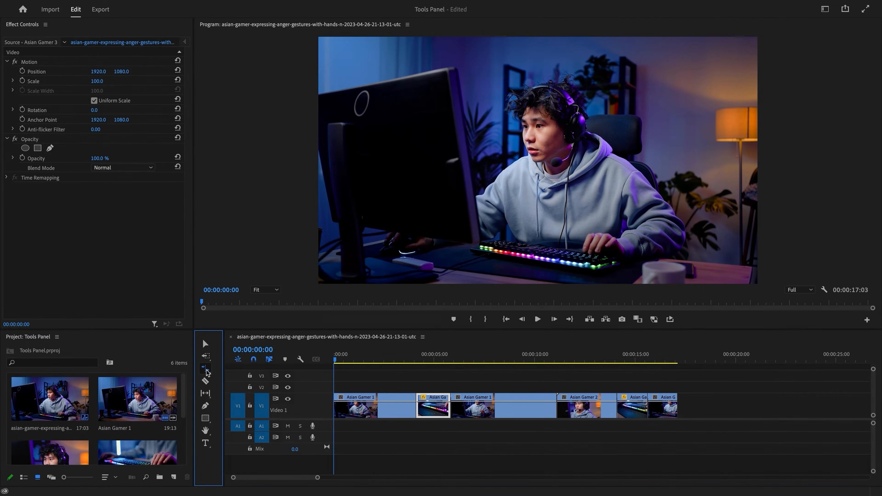
# - Roll the cut between the first Asian Gamer 1 clip and the Asian Gamer 3 clip earlier with the Rolling Edit Tool
pyautogui.click(208, 372)
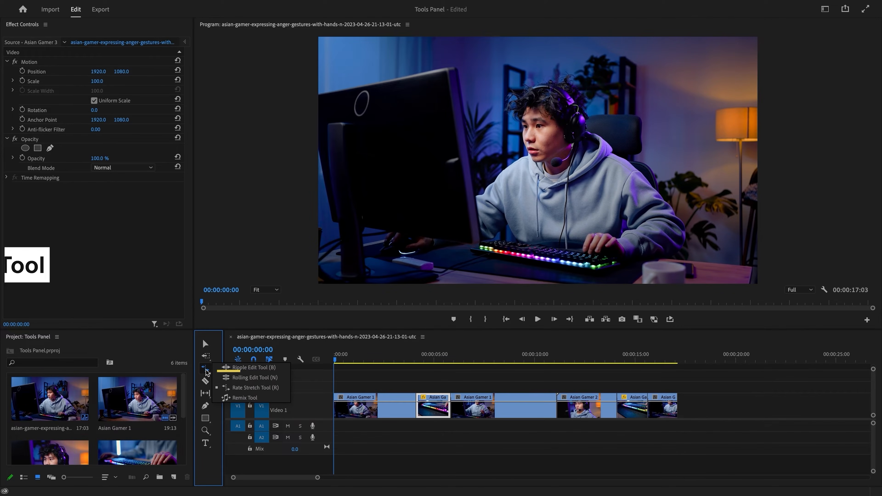
pyautogui.click(232, 378)
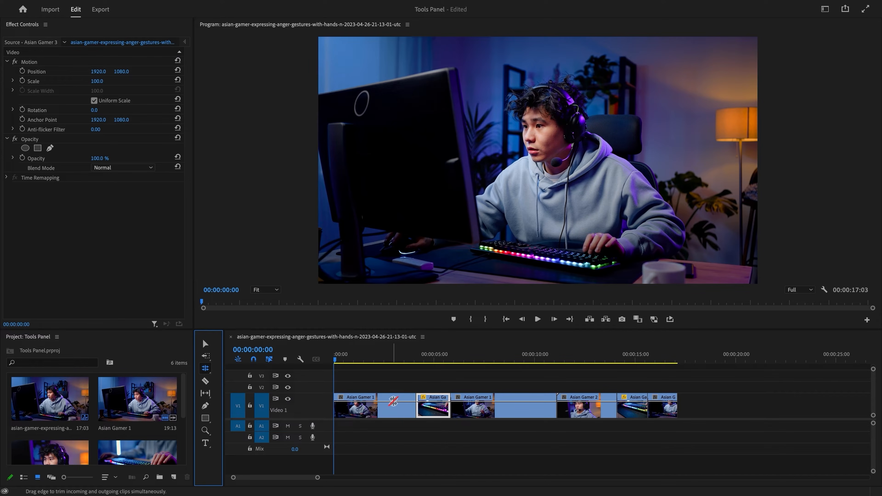
pyautogui.moveTo(417, 403); pyautogui.dragTo(393, 401)
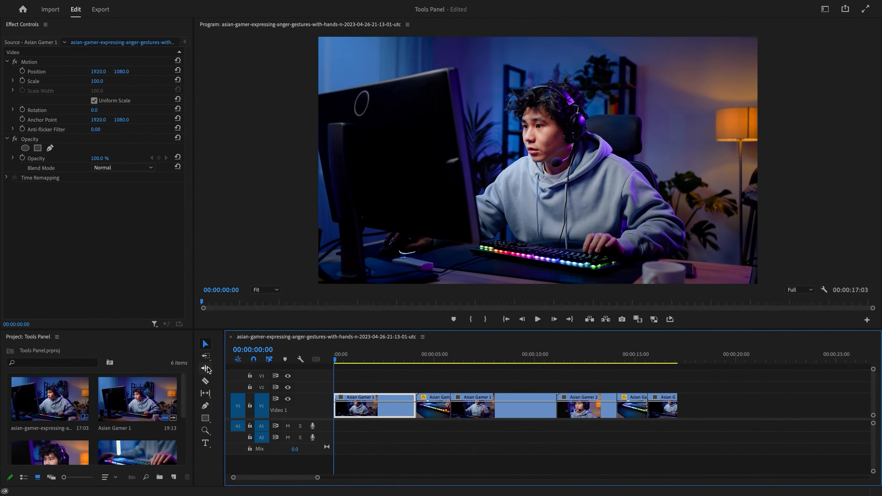
# - Speed up the first and third timeline clips, both Asian Gamer 1, by shortening their ends with the Rate Stretch Tool
pyautogui.click(206, 367)
pyautogui.click(206, 368)
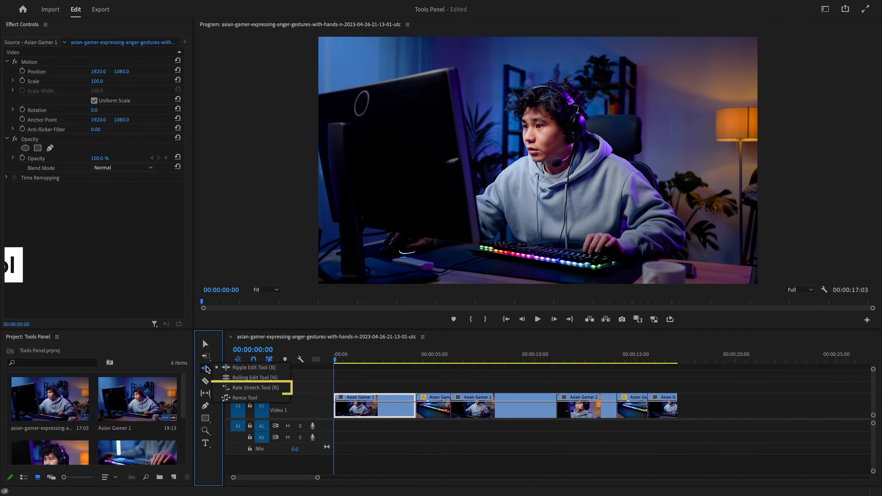
pyautogui.click(243, 388)
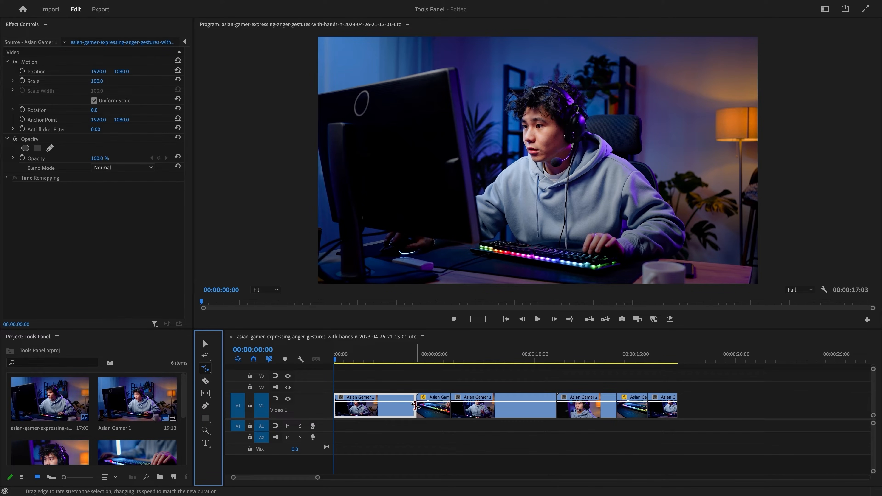
pyautogui.moveTo(415, 406); pyautogui.dragTo(386, 403)
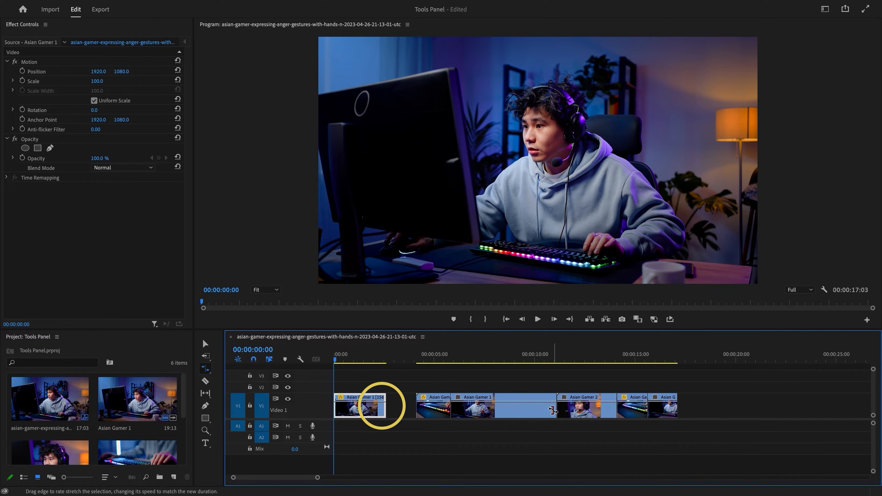
pyautogui.moveTo(556, 411); pyautogui.dragTo(496, 403)
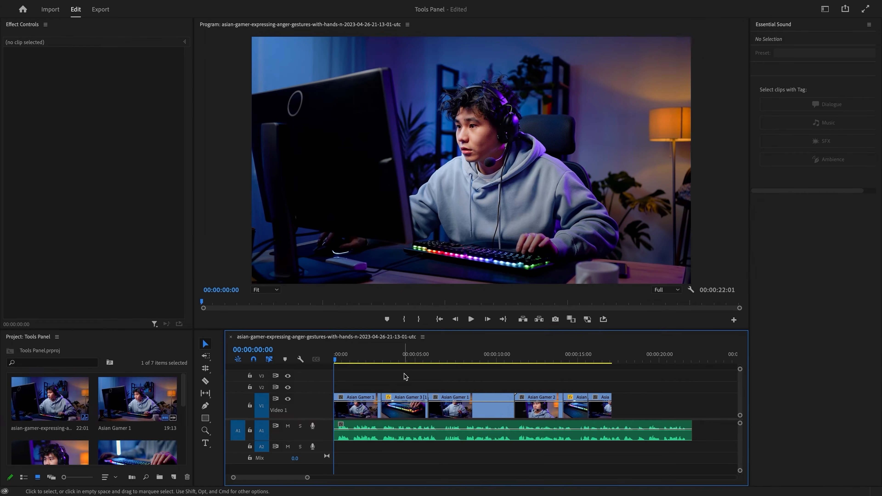
# - Shorten the music clip on track A1 to the end of the video clips with the Remix Tool
pyautogui.click(206, 368)
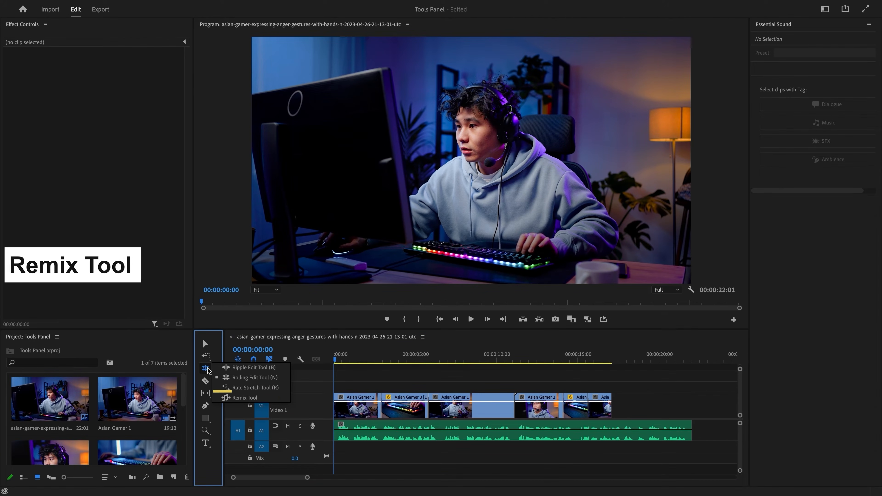
pyautogui.click(242, 398)
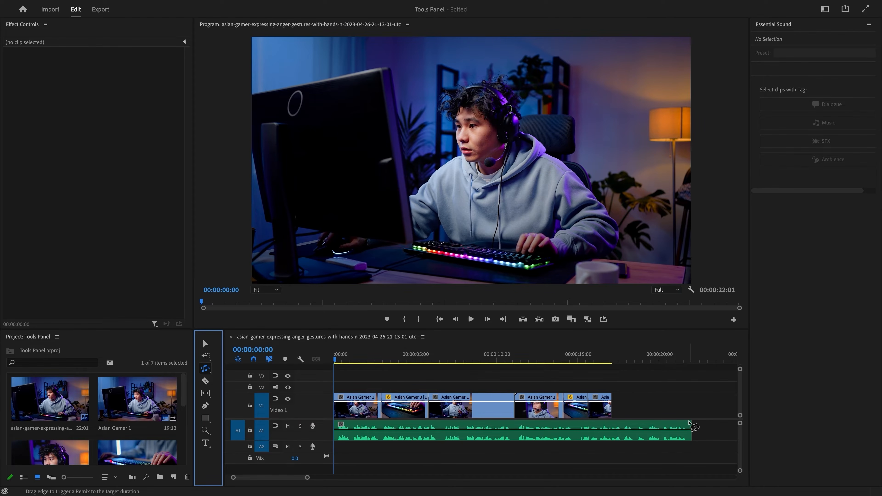
pyautogui.moveTo(691, 426); pyautogui.dragTo(613, 419)
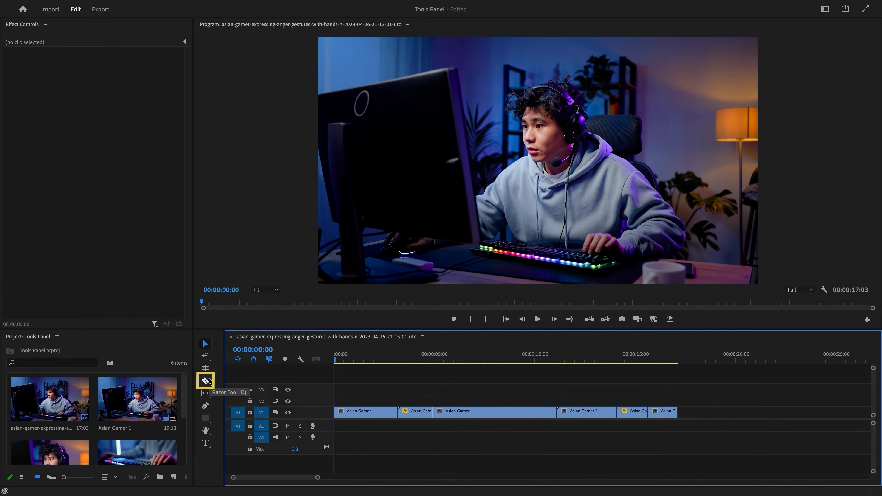
# - Split the first Asian Gamer 1 clip with the Razor Tool, and cut the second original clip at playhead position 00:00:04:02
pyautogui.press('c')
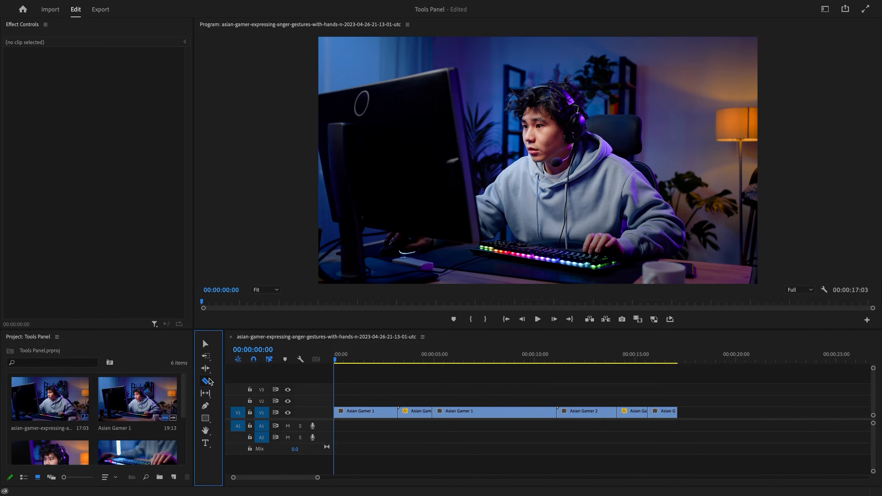
pyautogui.click(381, 412)
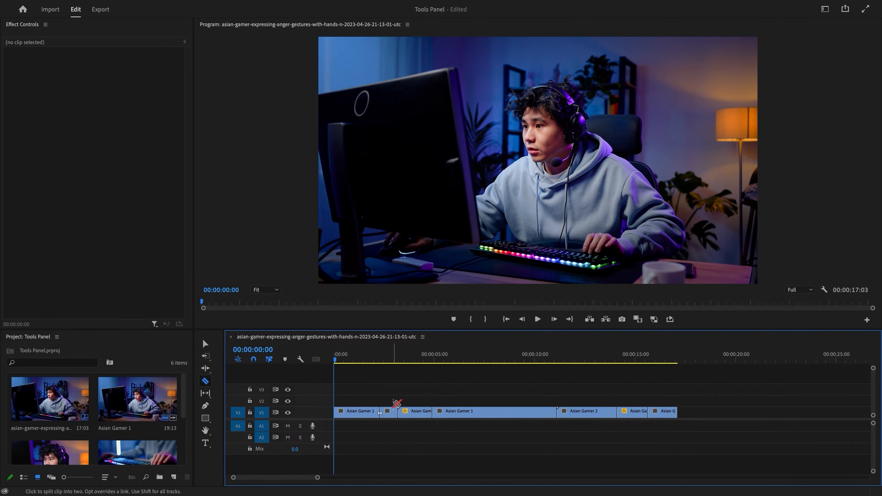
pyautogui.moveTo(411, 364); pyautogui.dragTo(418, 364)
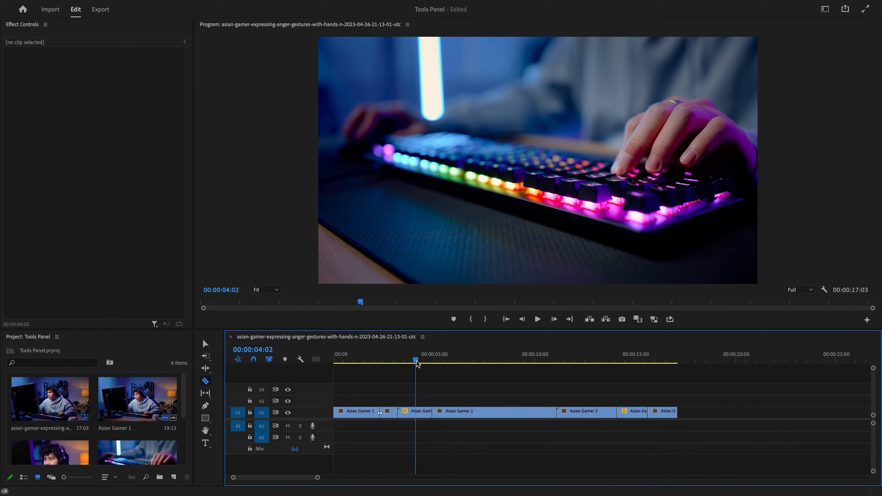
pyautogui.hotkey('ctrl', 'k')
pyautogui.hotkey('ctrl', 'k')
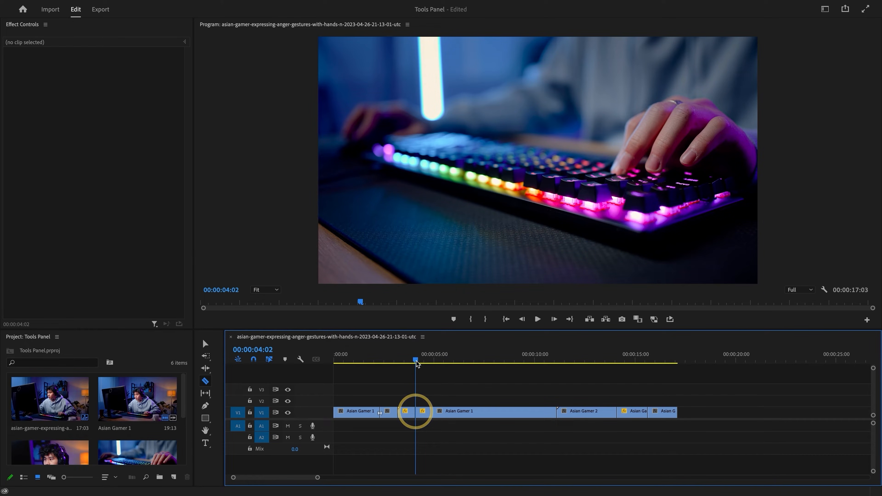
pyautogui.moveTo(417, 364); pyautogui.dragTo(333, 364)
pyautogui.press('space')
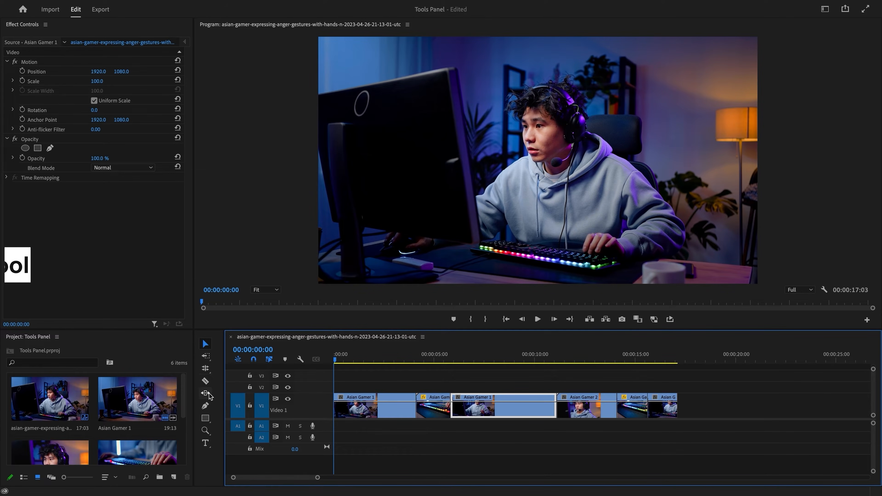
# - Shift the footage inside the second timeline clip with the Slip Tool, keeping its position and length
pyautogui.click(206, 393)
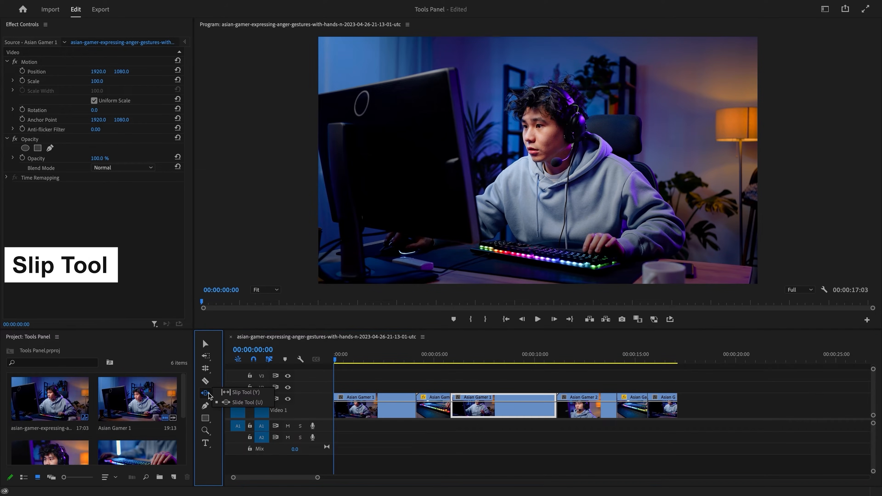
pyautogui.click(226, 392)
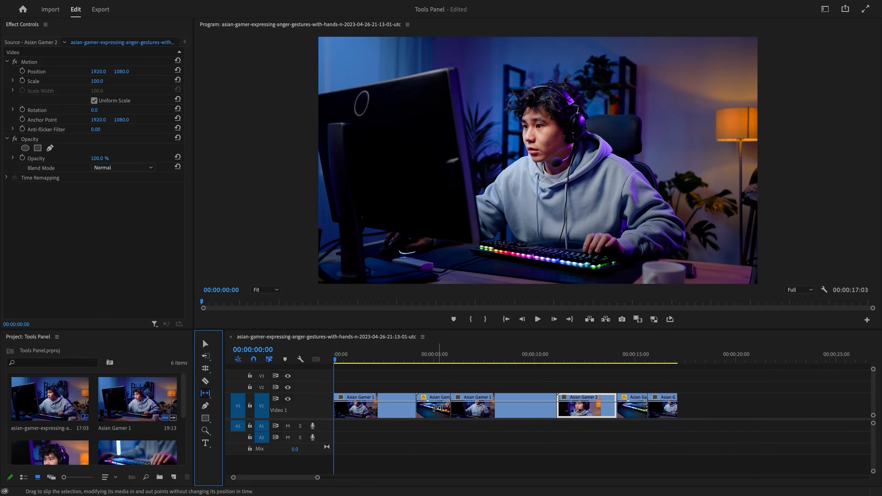
pyautogui.moveTo(438, 408); pyautogui.dragTo(244, 417)
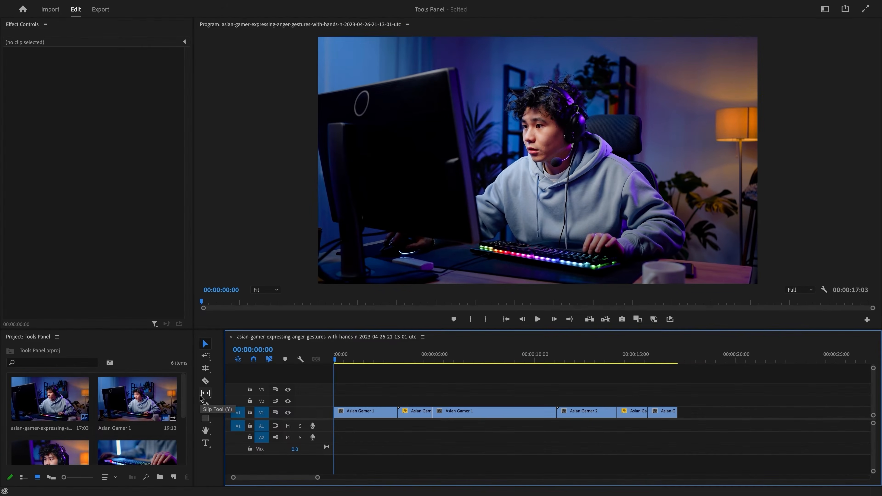
# - Move the second timeline clip later between its neighbours with the Slide Tool
pyautogui.click(201, 396)
pyautogui.moveTo(201, 397); pyautogui.dragTo(240, 402)
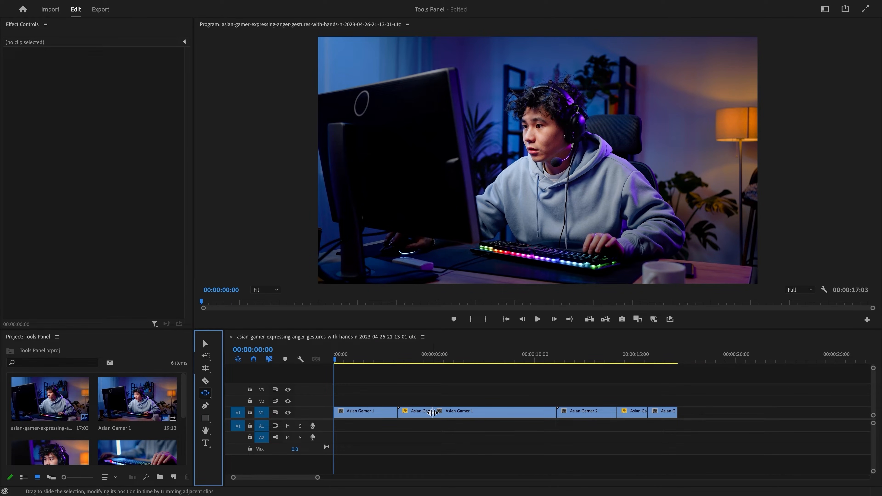
pyautogui.moveTo(432, 413); pyautogui.dragTo(450, 413)
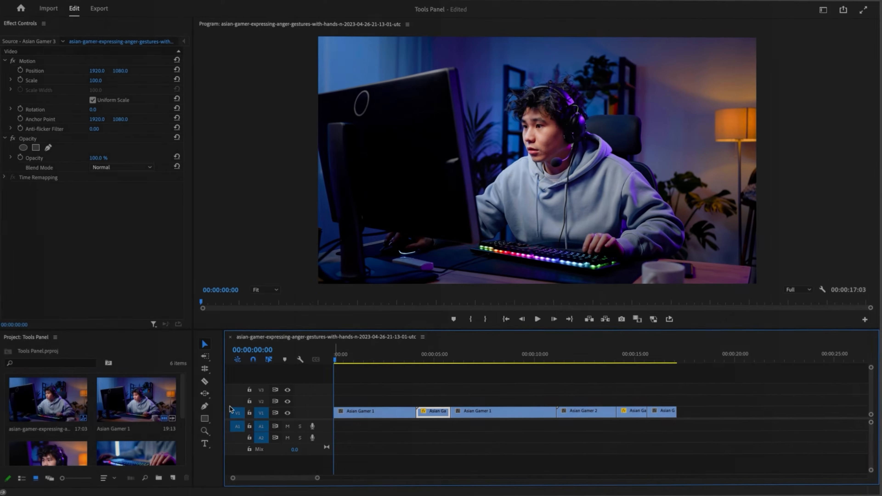
# - Add two opacity keyframes to the first Asian Gamer 1 clip with the Pen Tool and curve the line between them
pyautogui.click(205, 405)
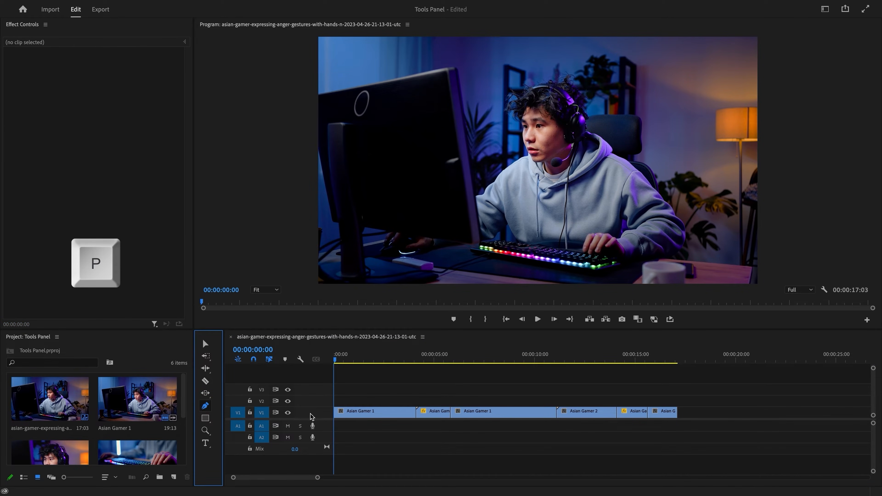
pyautogui.scroll(4, 318, 415)
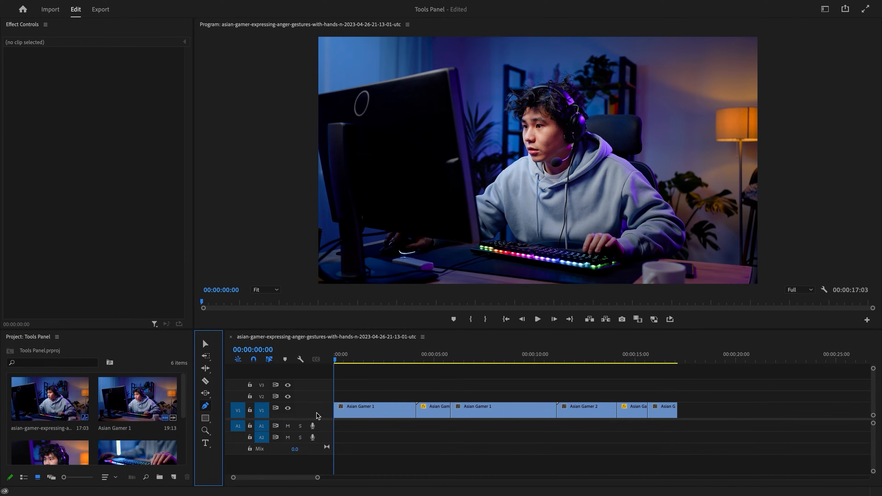
pyautogui.click(364, 409)
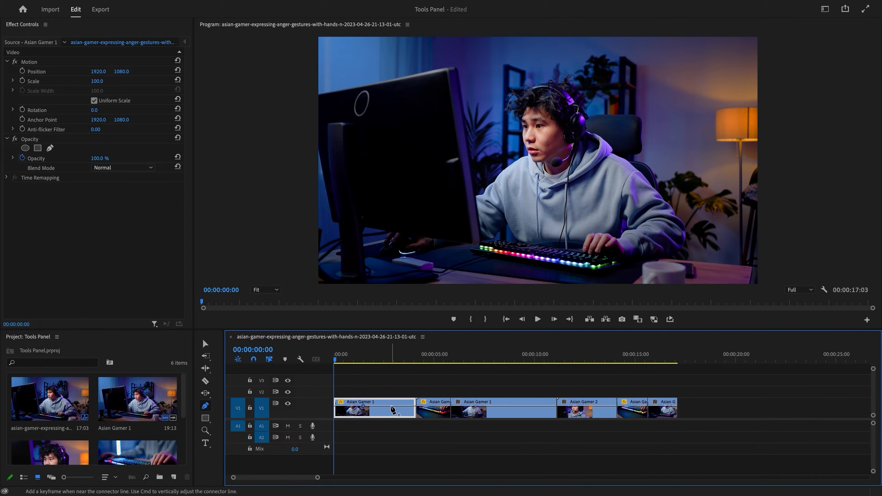
pyautogui.click(399, 409)
pyautogui.click(381, 403)
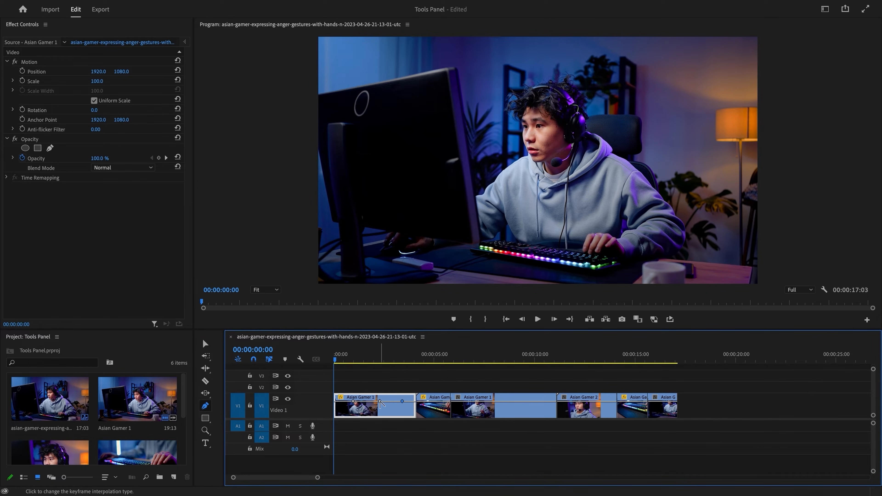
pyautogui.moveTo(378, 408); pyautogui.dragTo(379, 412)
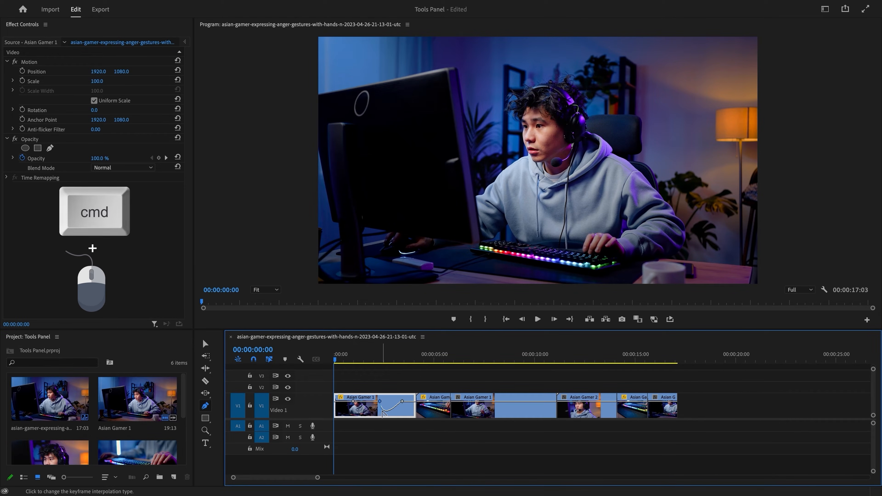
pyautogui.moveTo(387, 410); pyautogui.dragTo(387, 408)
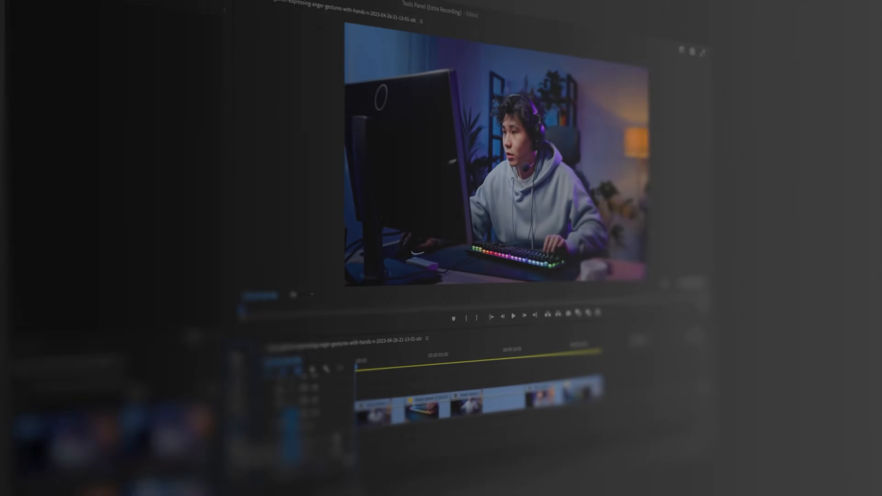
# - Draw a square over the computer monitor in the program view with the Rectangle Tool
pyautogui.click(205, 418)
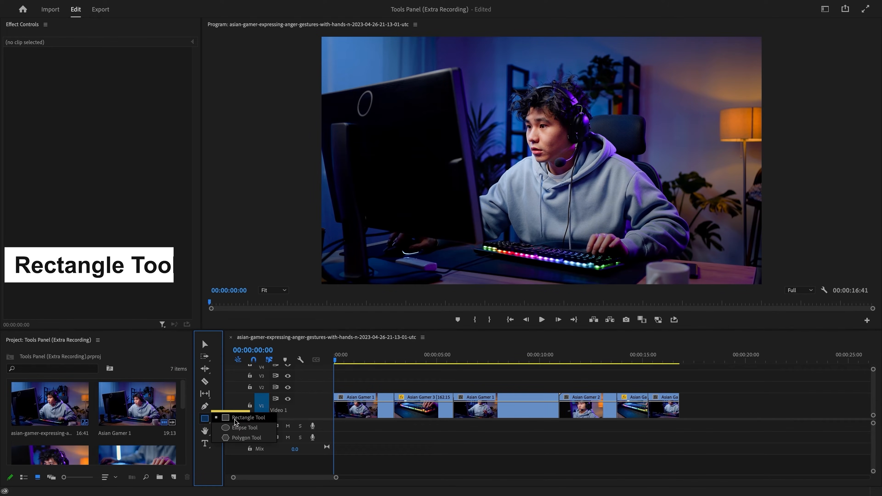
pyautogui.click(235, 420)
pyautogui.moveTo(333, 105); pyautogui.dragTo(390, 169)
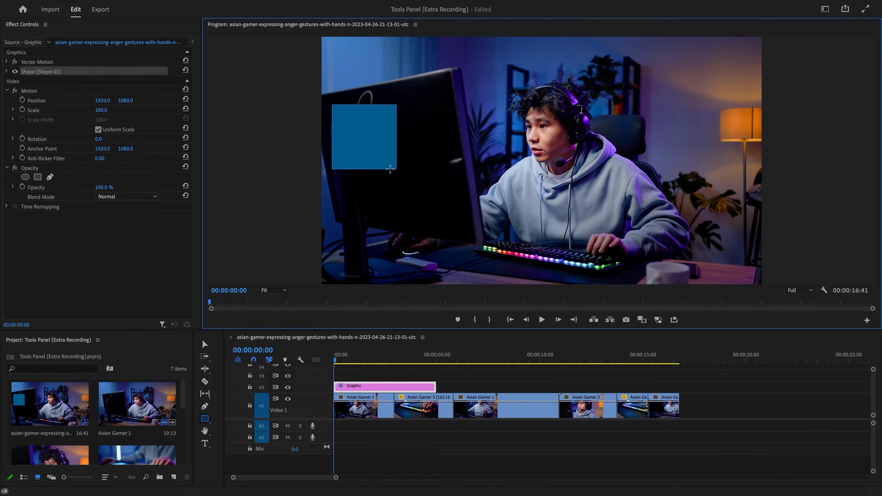
# - Turn on the square's white stroke in its Appearance settings, and clear the graphic's selection
pyautogui.click(6, 72)
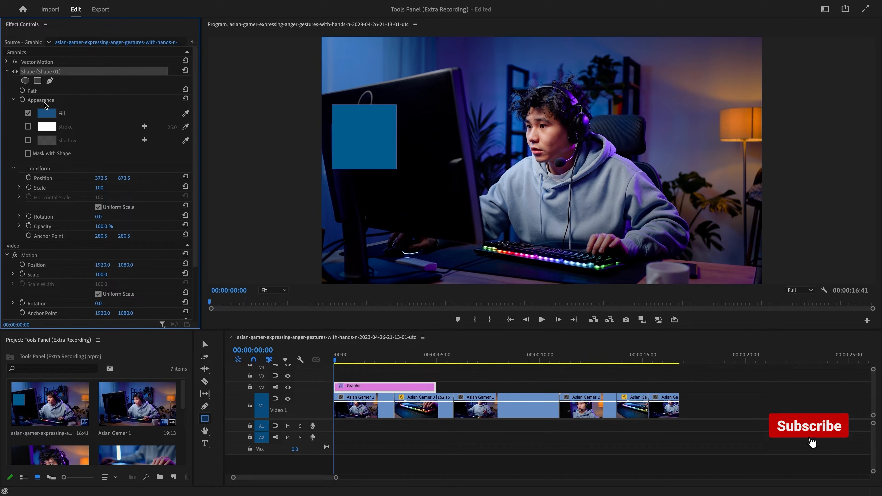
pyautogui.click(28, 127)
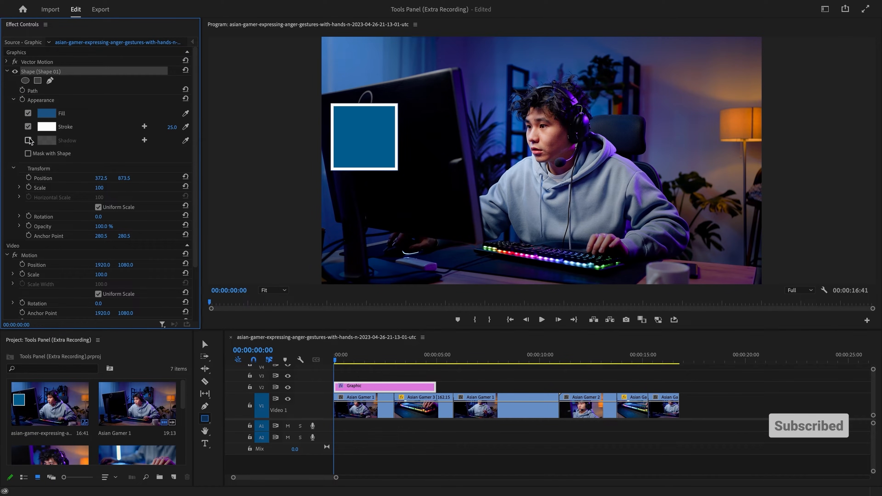
pyautogui.click(362, 377)
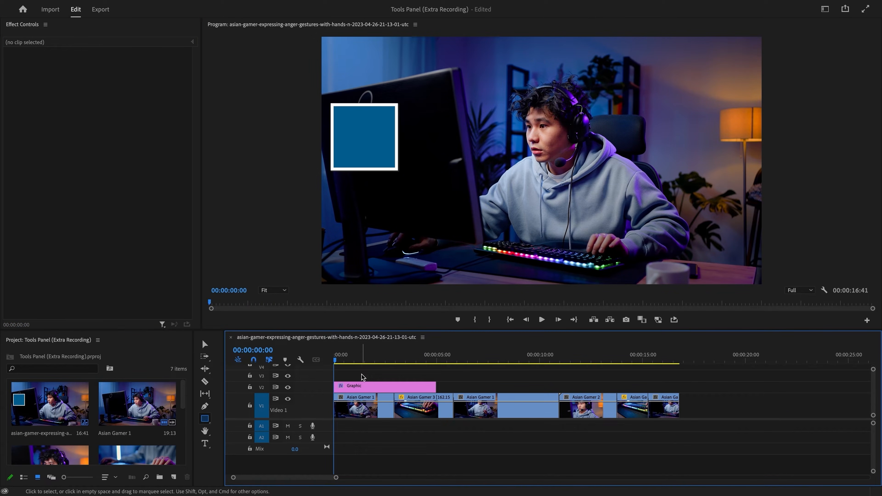
# - Draw a circle beside the blue square with the Ellipse Tool and a polygon below them with the Polygon Tool
pyautogui.moveTo(204, 419); pyautogui.dragTo(219, 430)
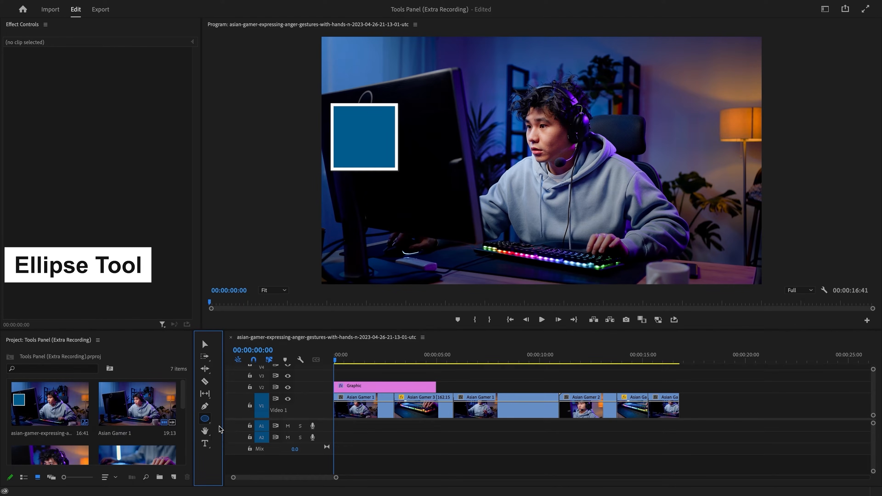
pyautogui.moveTo(421, 110); pyautogui.dragTo(466, 170)
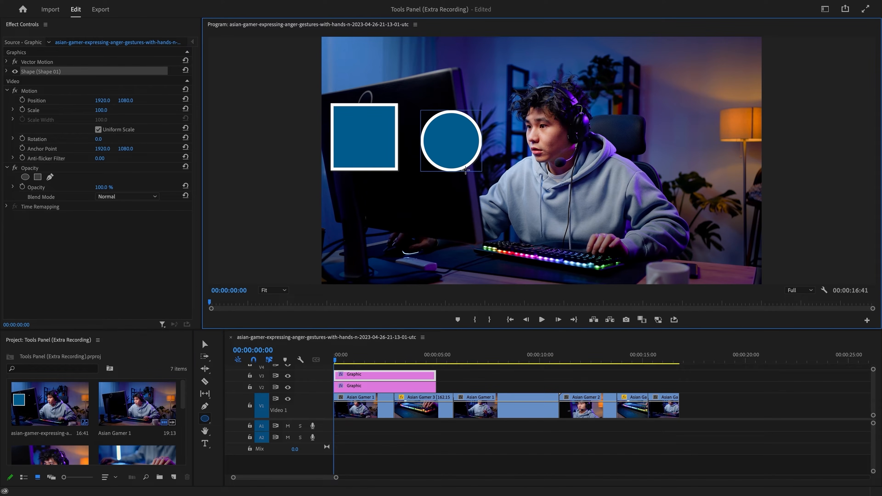
pyautogui.click(451, 371)
pyautogui.moveTo(211, 421); pyautogui.dragTo(236, 436)
pyautogui.moveTo(370, 191); pyautogui.dragTo(462, 258)
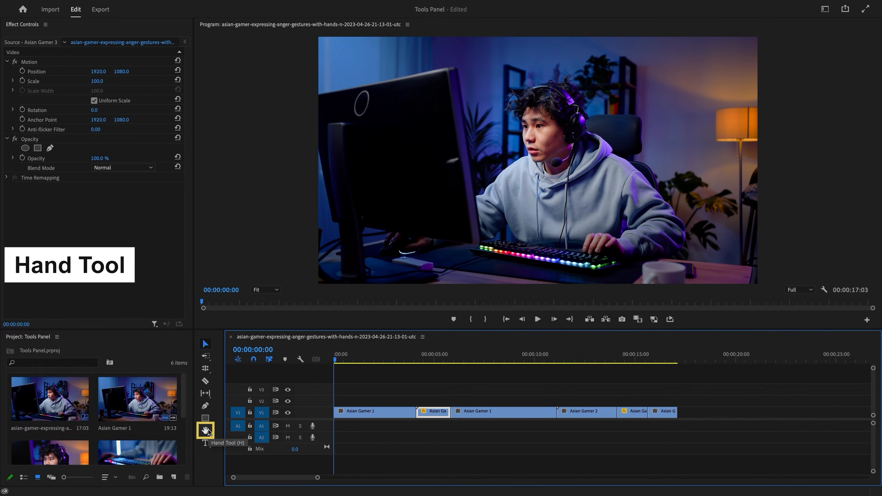
# - Scroll the sequence timeline horizontally in time with the Hand Tool
pyautogui.click(206, 431)
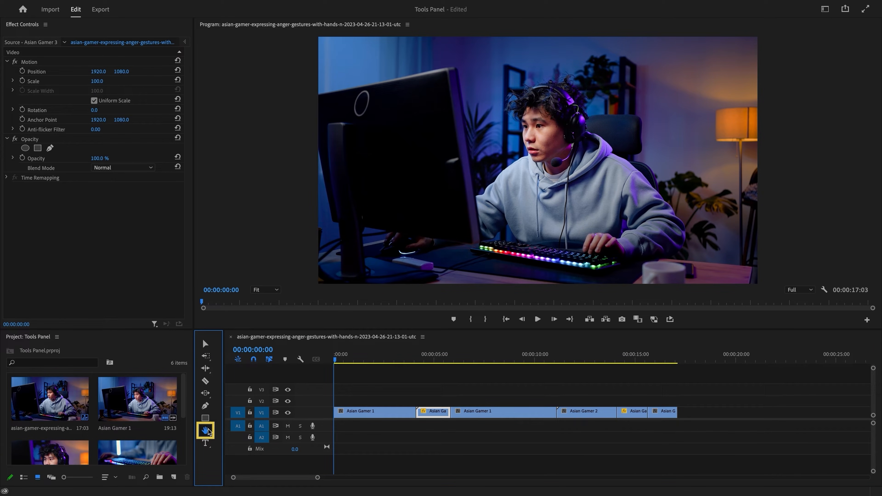
pyautogui.press('h')
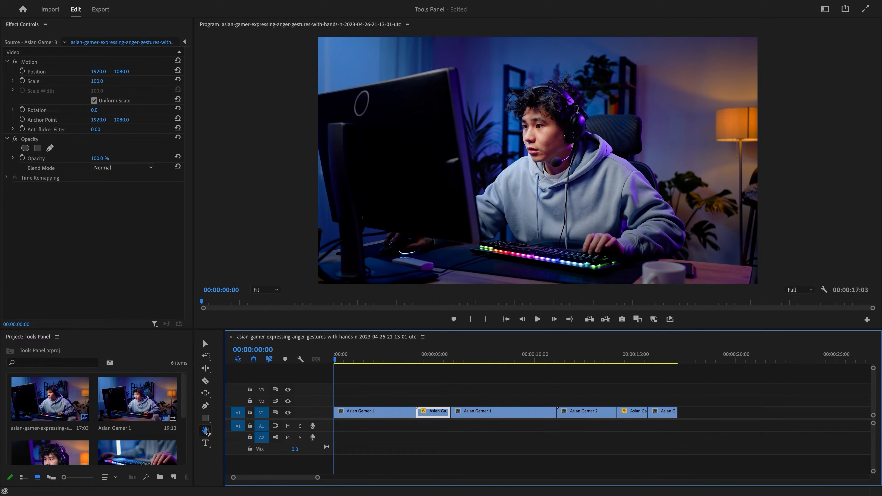
pyautogui.moveTo(373, 385); pyautogui.dragTo(422, 386)
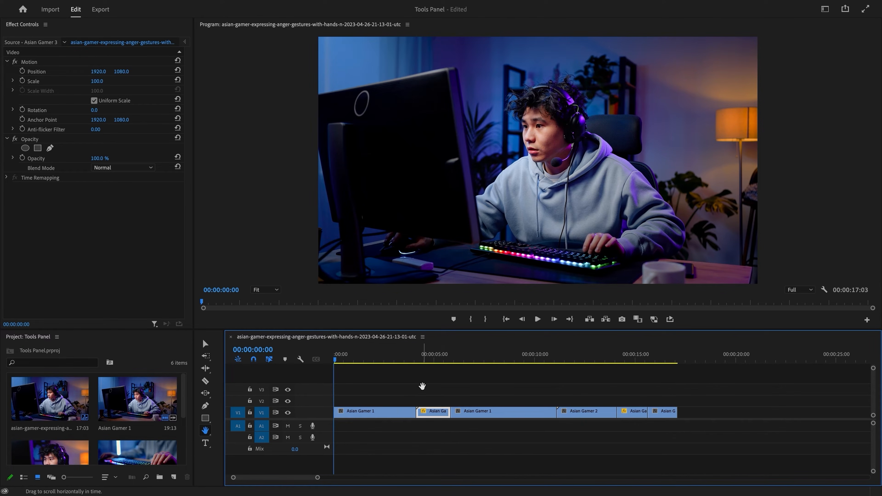
# - Zoom the timeline in one level around the first clips and back out with the Zoom Tool
pyautogui.click(209, 431)
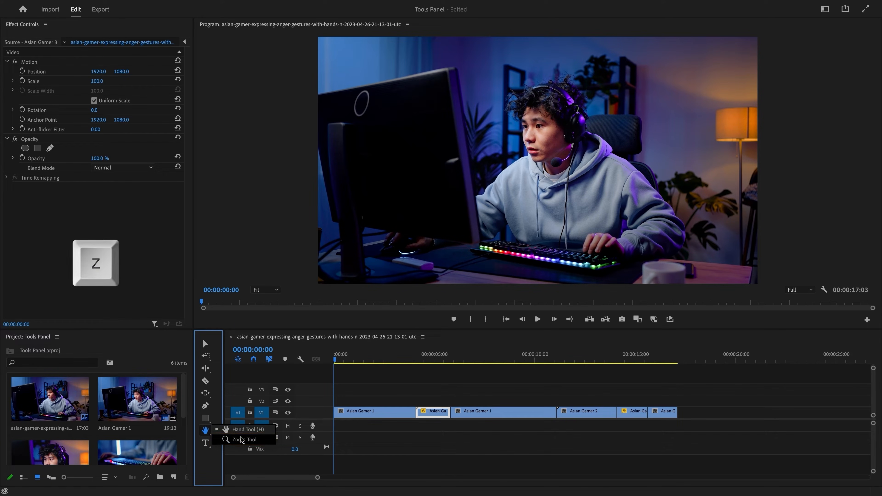
pyautogui.click(242, 440)
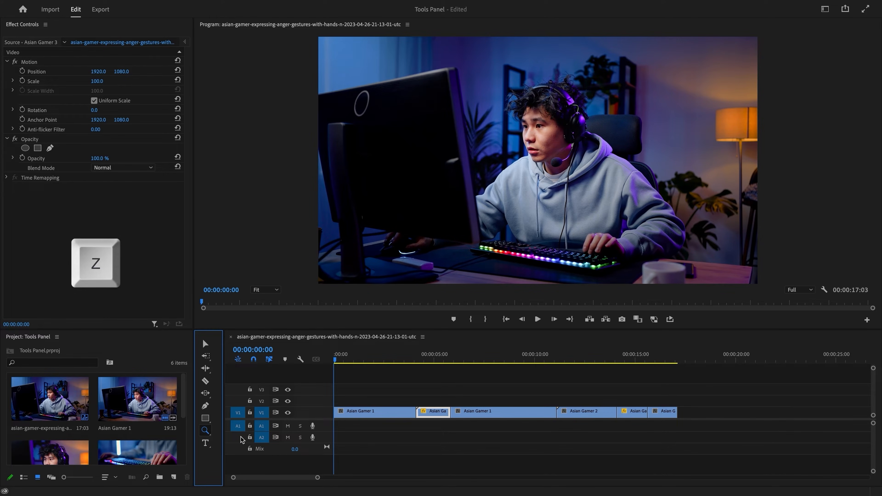
pyautogui.click(418, 414)
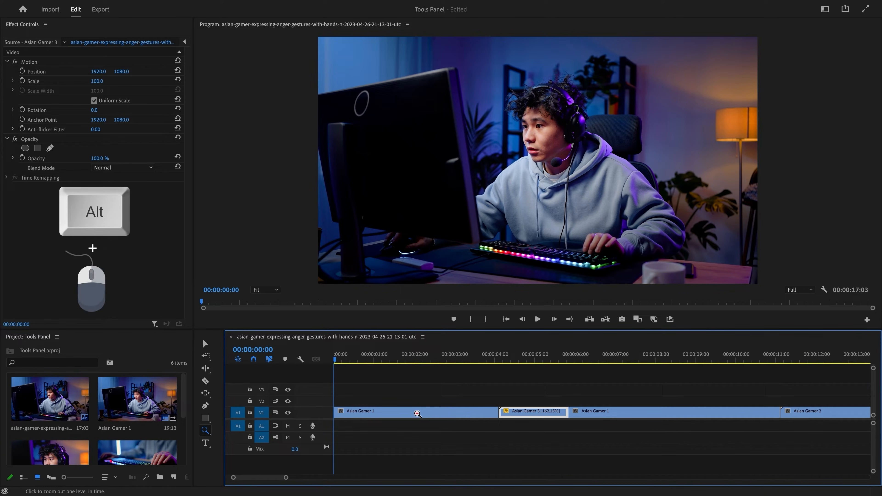
pyautogui.keyDown('alt'); pyautogui.click(417, 414); pyautogui.keyUp('alt')
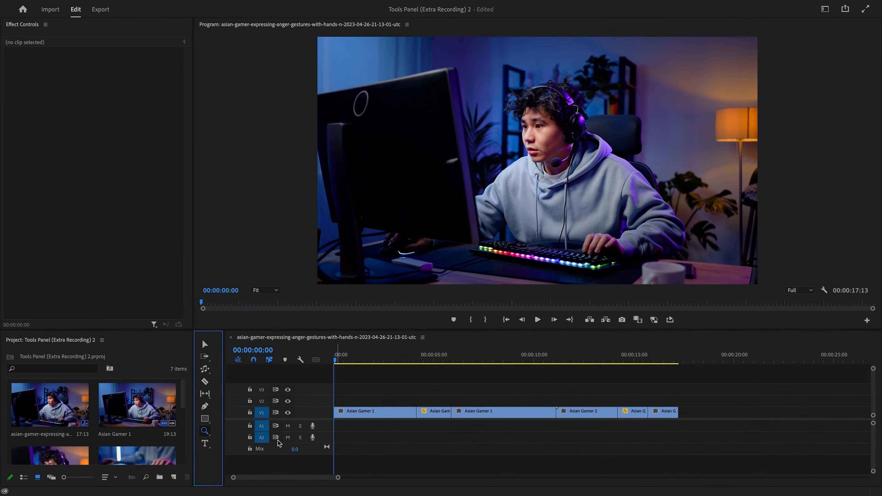
# - Create a horizontal text box over the computer monitor with the Type Tool and enter "Asian Gamer" in it
pyautogui.click(205, 444)
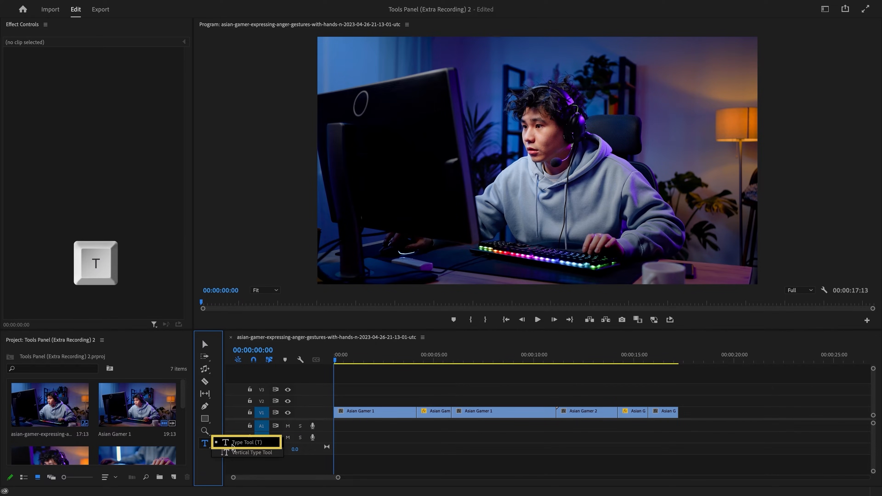
pyautogui.click(232, 445)
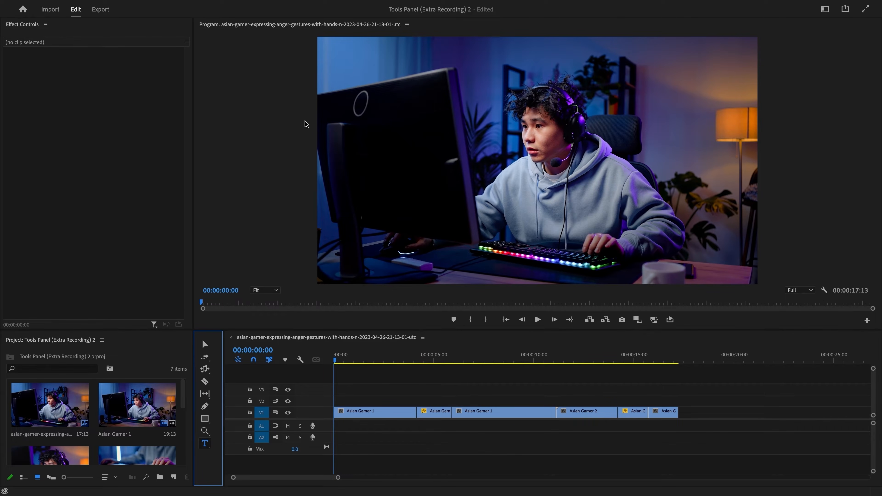
pyautogui.moveTo(321, 108); pyautogui.dragTo(429, 132)
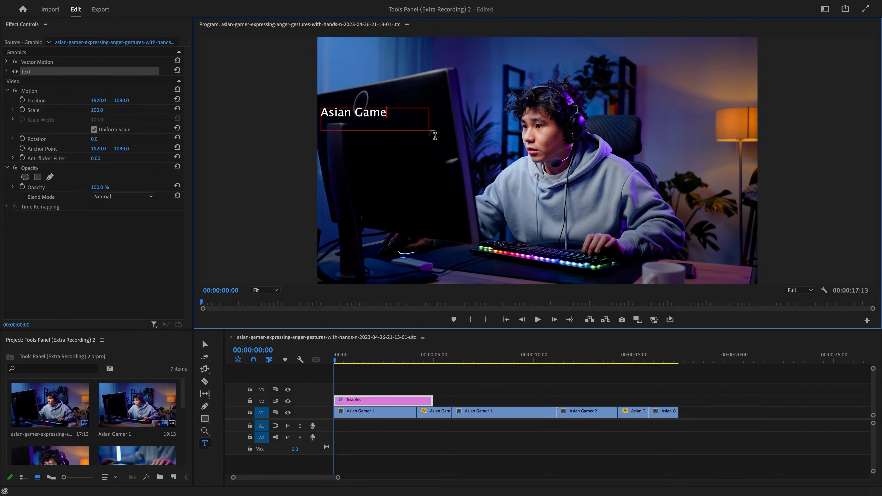
# - Draw a tall, narrow text box over the computer monitor with the Vertical Type Tool
pyautogui.click(204, 443)
pyautogui.click(226, 457)
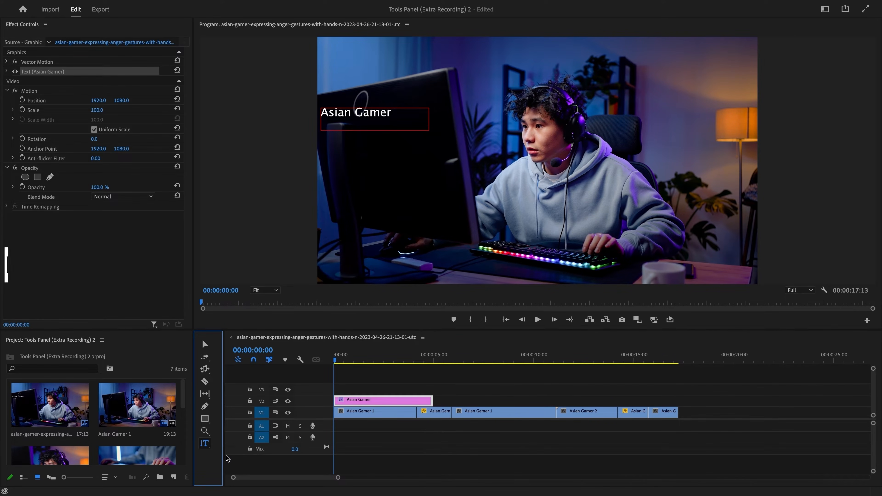
pyautogui.moveTo(414, 93); pyautogui.dragTo(435, 234)
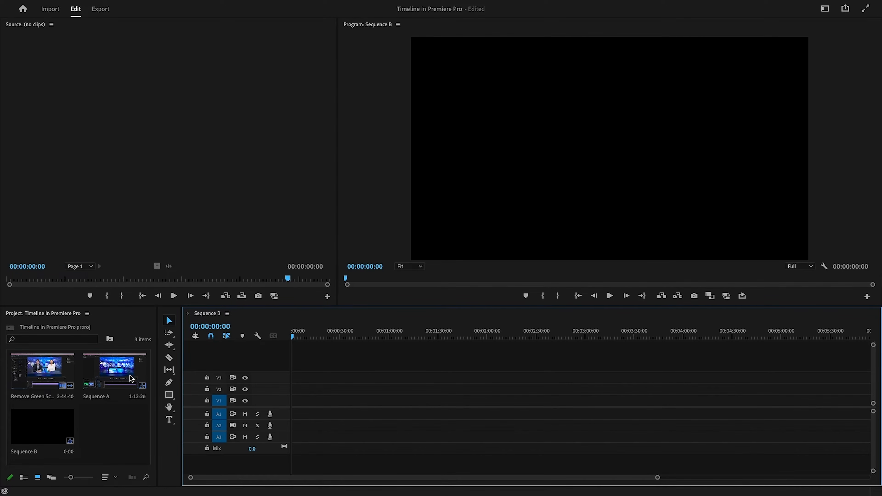
# - Open the Remove Green Screen clip in the Source Monitor and mark In at 00:00:55:44 and Out at 00:01:22:38
pyautogui.doubleClick(58, 380)
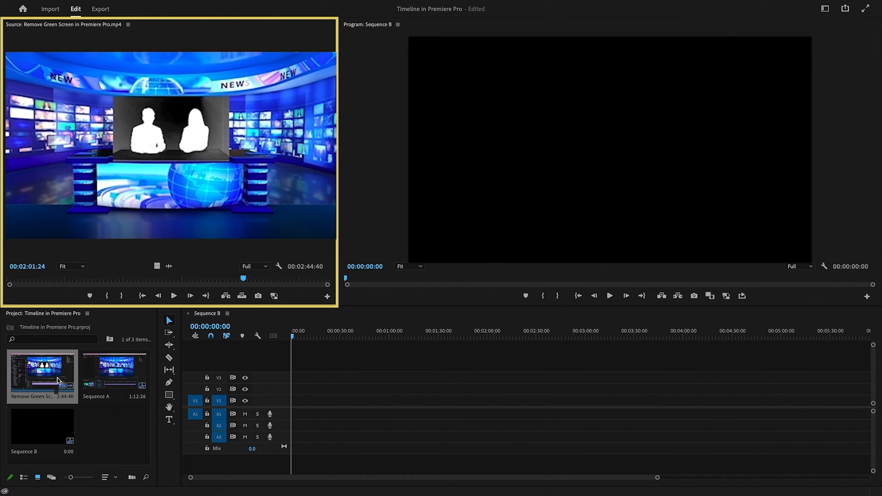
pyautogui.click(116, 282)
pyautogui.press('i')
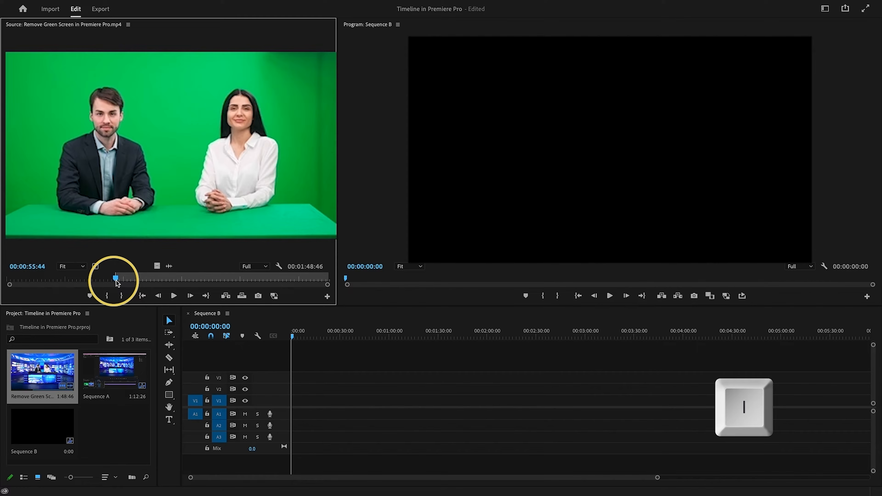
pyautogui.click(168, 279)
pyautogui.press('o')
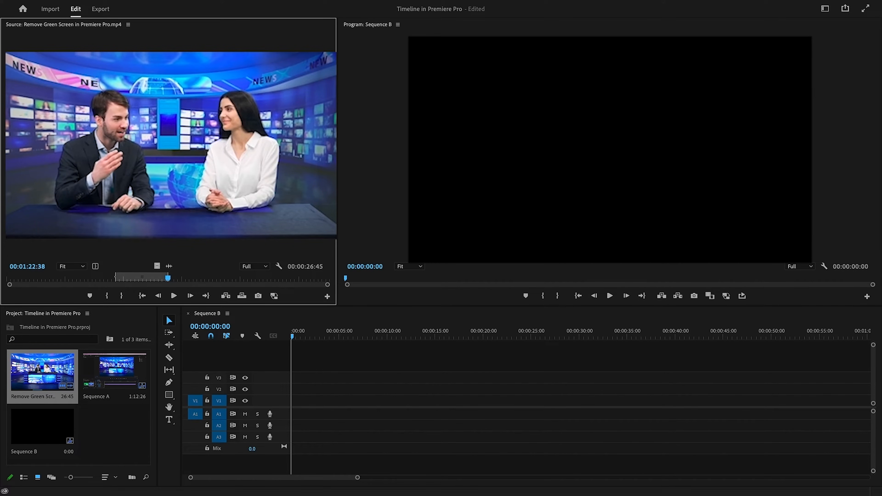
# - Place the marked source section at the start of Sequence B on V1 and move its audio to A3
pyautogui.moveTo(180, 181); pyautogui.dragTo(285, 402)
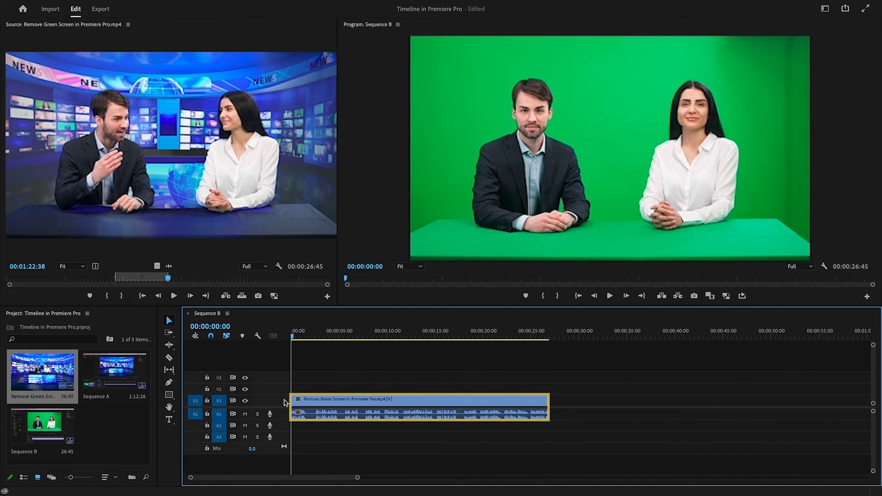
pyautogui.moveTo(302, 414); pyautogui.dragTo(311, 439)
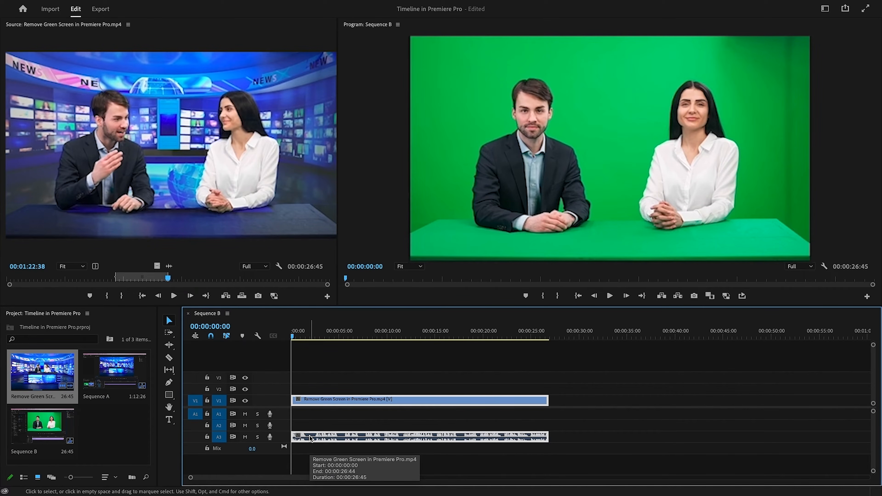
pyautogui.click(312, 419)
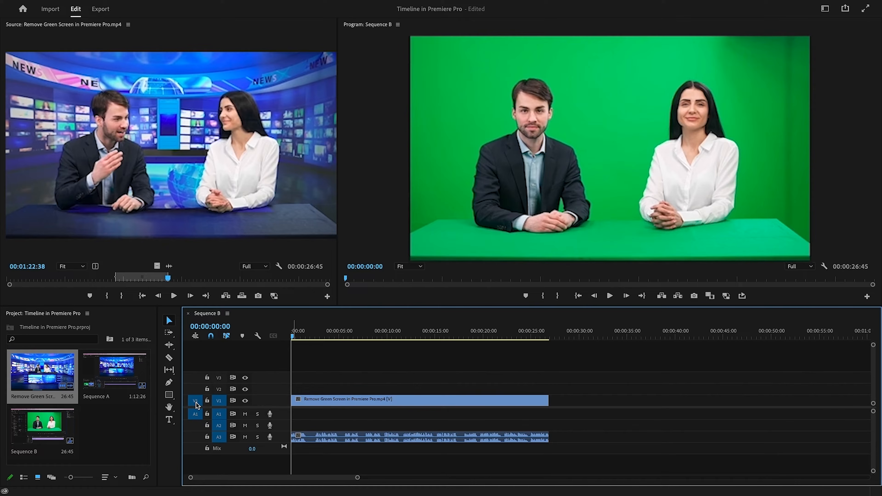
# - Patch the source video to V3 and insert the marked section at 00:00:12:07
pyautogui.click(195, 378)
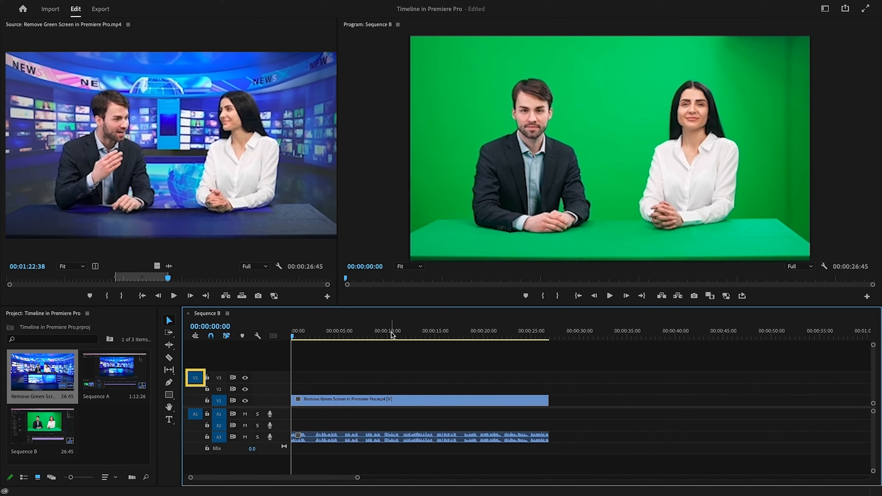
pyautogui.moveTo(393, 335); pyautogui.dragTo(408, 335)
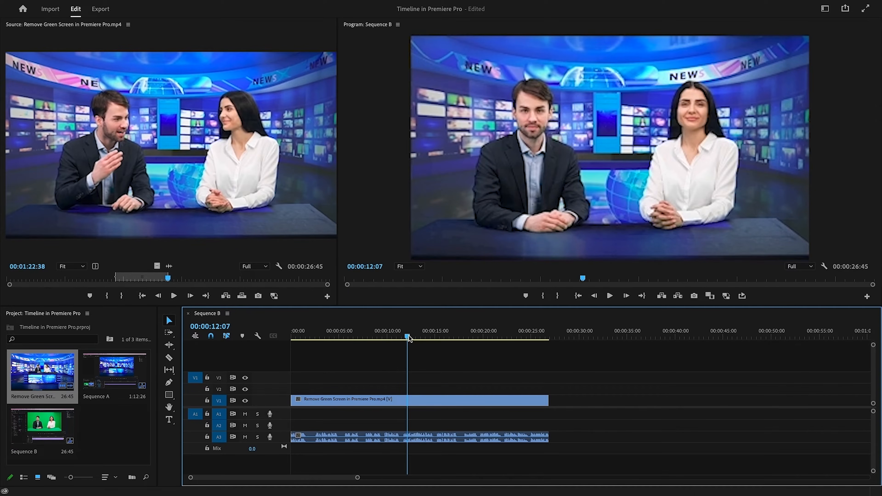
pyautogui.press(',')
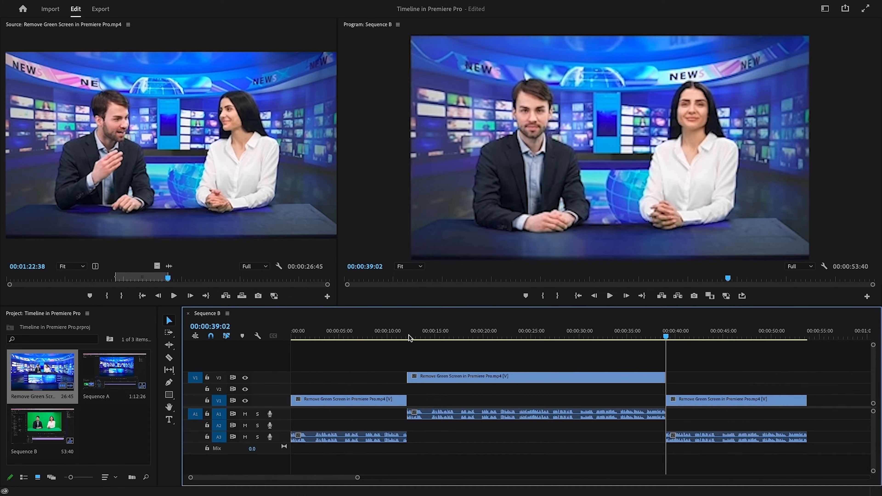
# - Patch the source video to V2, overwrite the marked section at 00:00:22:26, and undo the edit
pyautogui.click(195, 389)
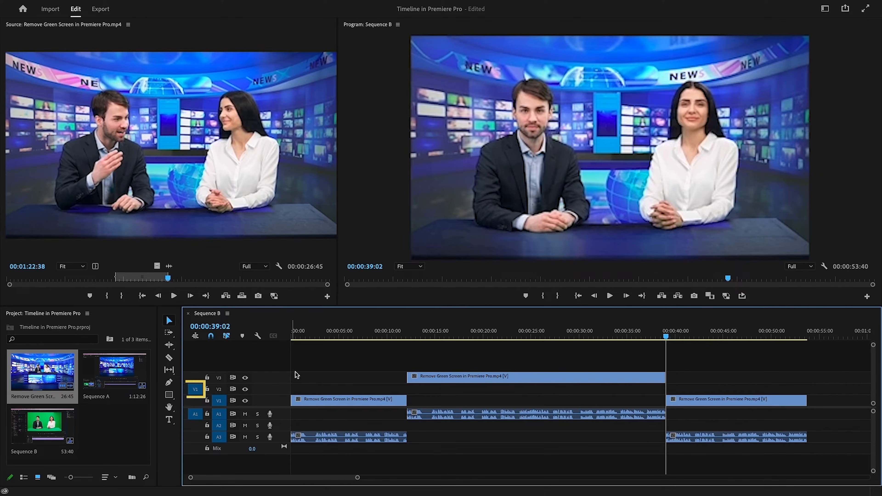
pyautogui.moveTo(447, 335); pyautogui.dragTo(509, 337)
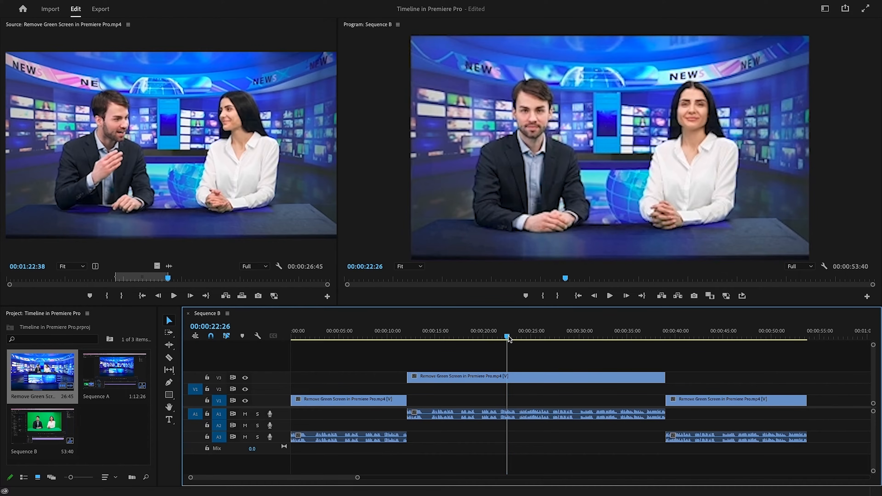
pyautogui.press('.')
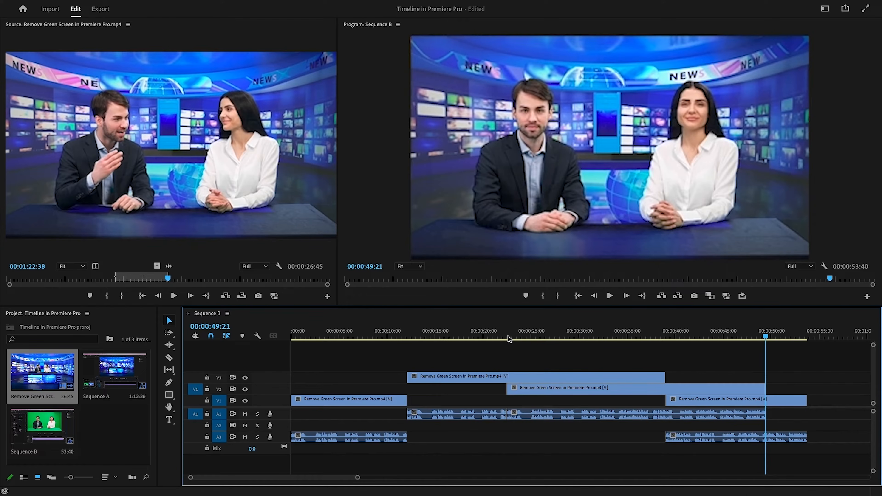
pyautogui.hotkey('ctrl', 'z')
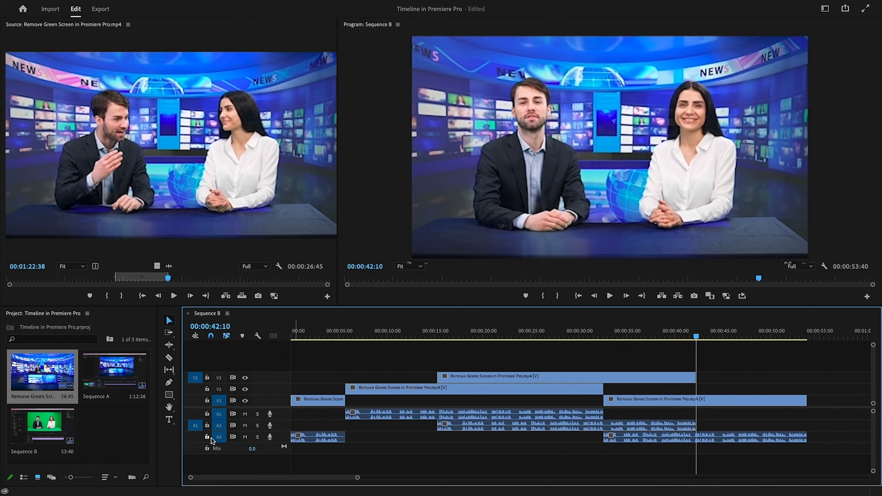
# - Lock track V1, try to select its first clip with a marquee, and unlock the track
pyautogui.click(208, 400)
pyautogui.moveTo(310, 392); pyautogui.dragTo(325, 417)
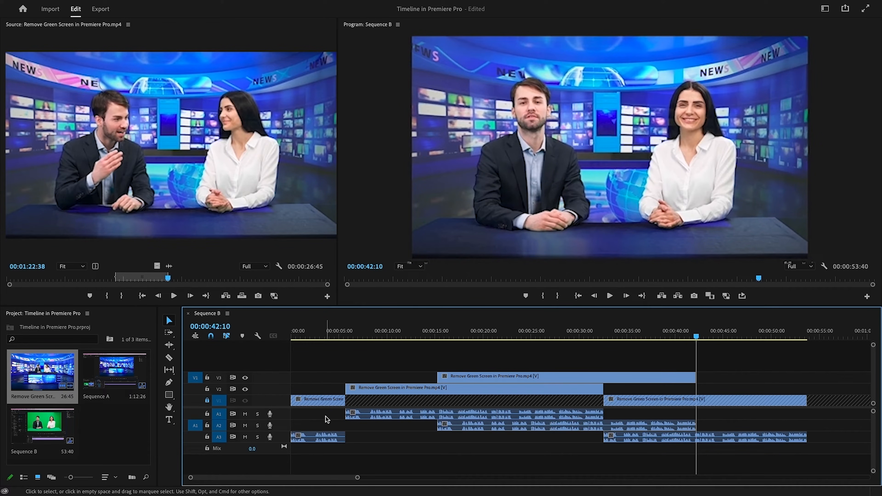
pyautogui.click(208, 401)
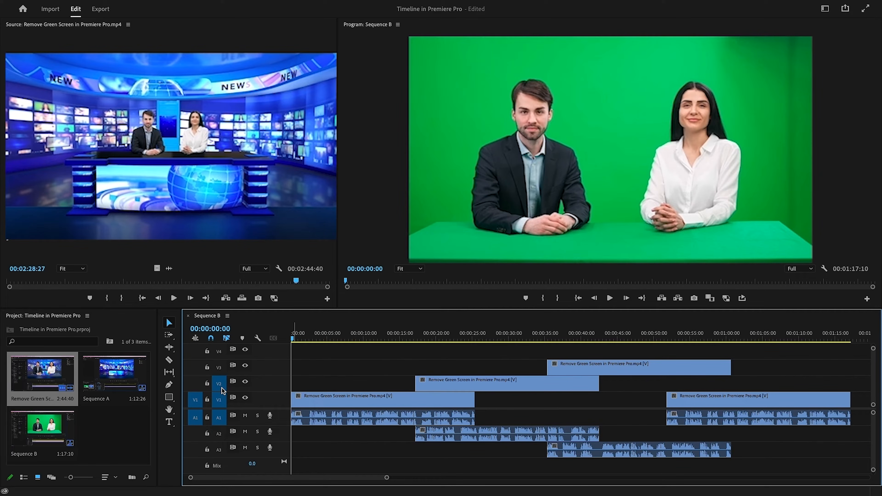
# - Paste the copied clip onto track V2 at the start of the sequence, and undo the paste
pyautogui.hotkey('ctrl', 'v')
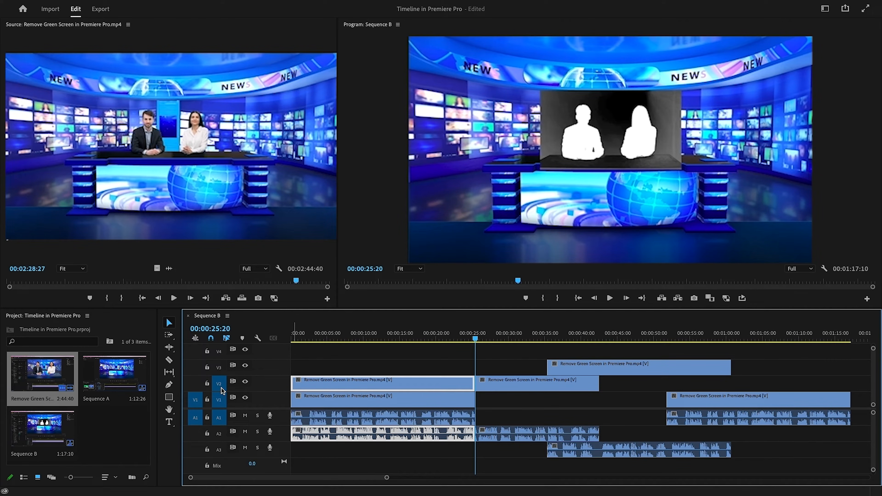
pyautogui.hotkey('ctrl', 'z')
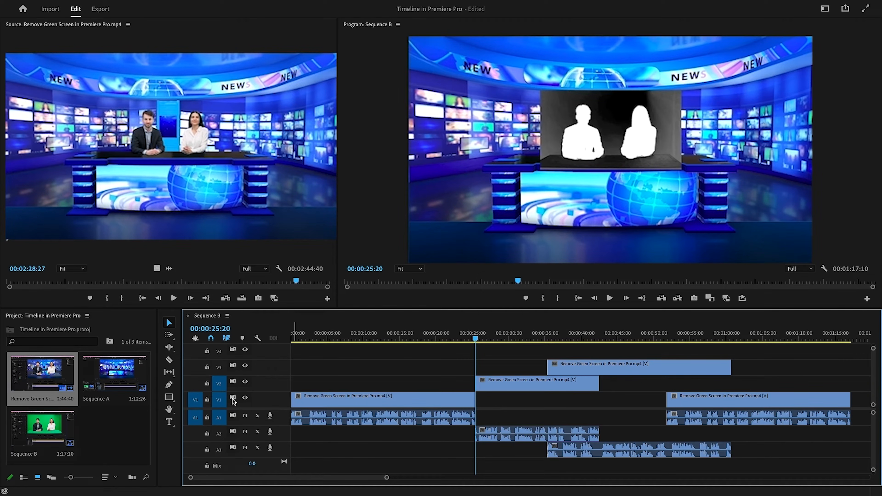
# - Turn off sync lock on track A3 and ripple-delete the V2 clip that starts at 00:00:25:20
pyautogui.click(232, 449)
pyautogui.click(517, 381)
pyautogui.hotkey('shift', 'Delete')
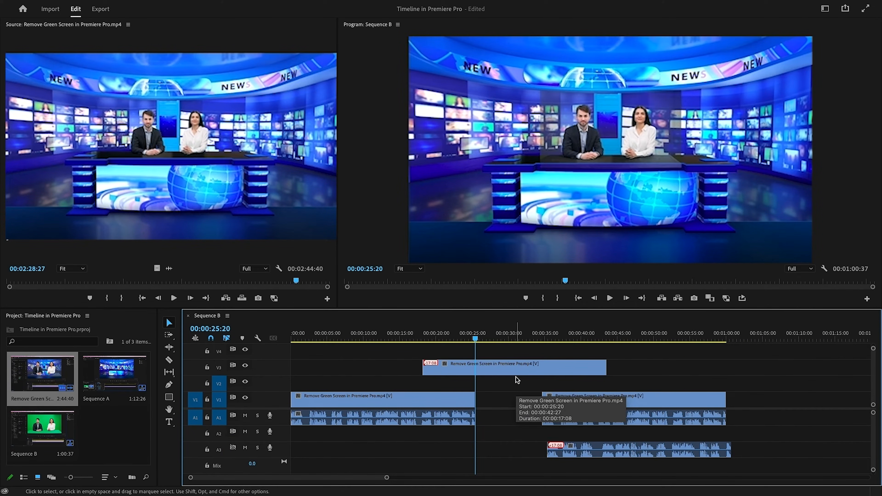
# - Turn sync lock back on for track A3 and ripple-delete the V2 clip that starts at 00:00:25:20
pyautogui.click(571, 449)
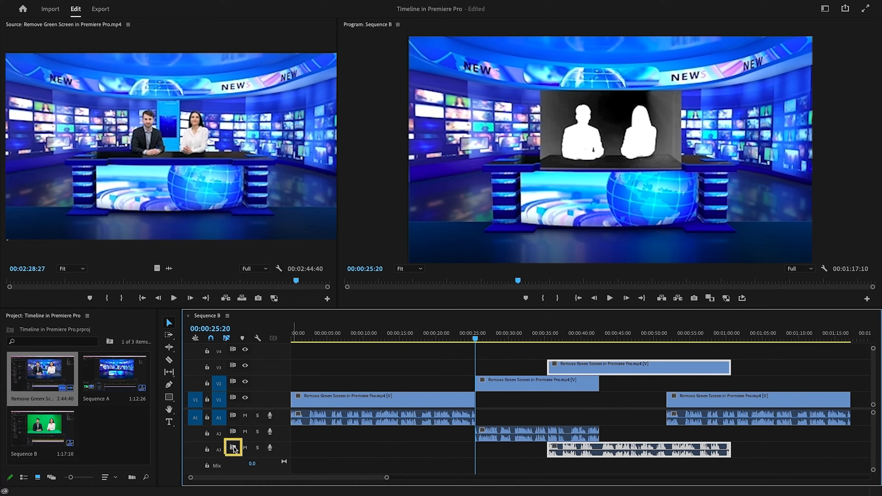
pyautogui.click(495, 385)
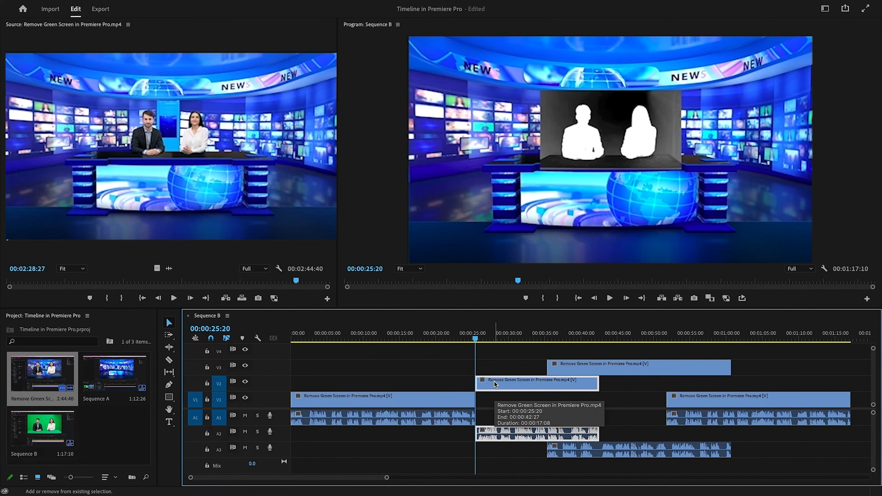
pyautogui.hotkey('shift', 'Delete')
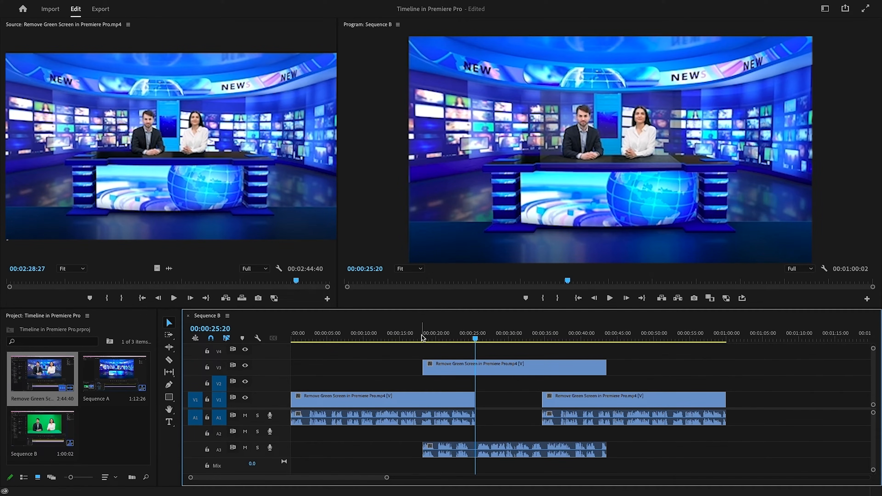
# - Turn off track V3's output, preview the sequence at 00:00:27:37, and turn the output back on
pyautogui.click(406, 336)
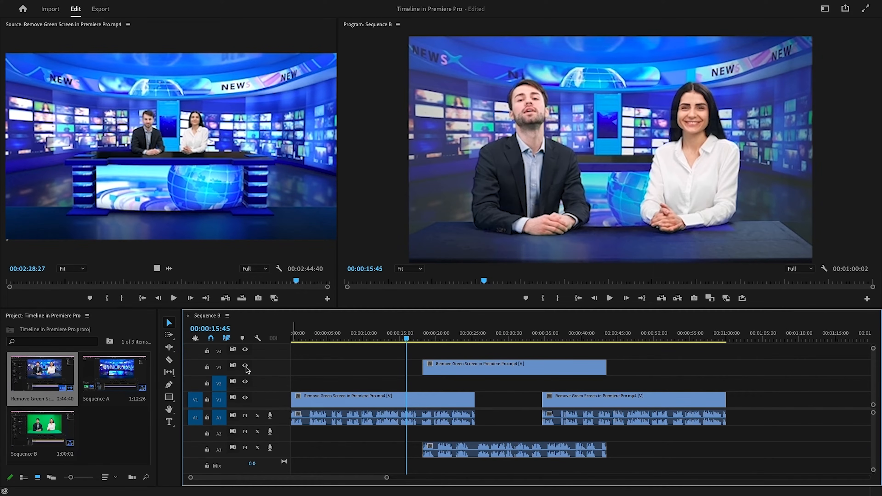
pyautogui.click(246, 367)
pyautogui.moveTo(483, 336); pyautogui.dragTo(494, 338)
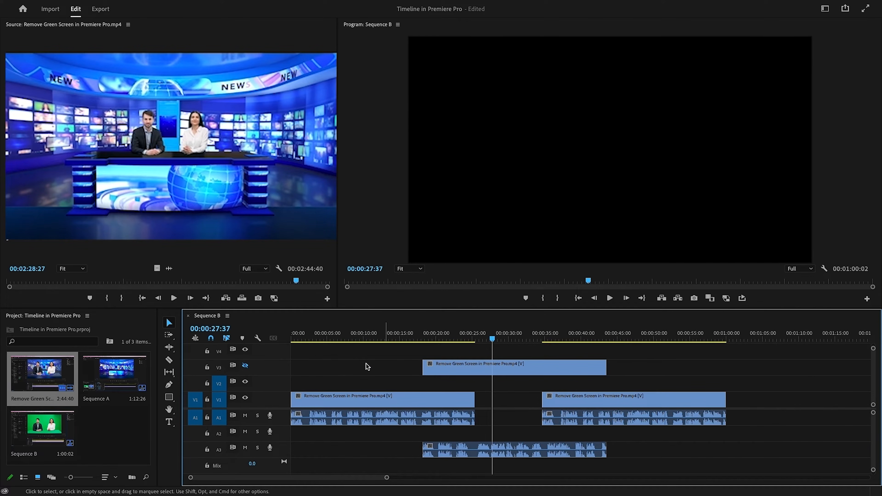
pyautogui.click(245, 366)
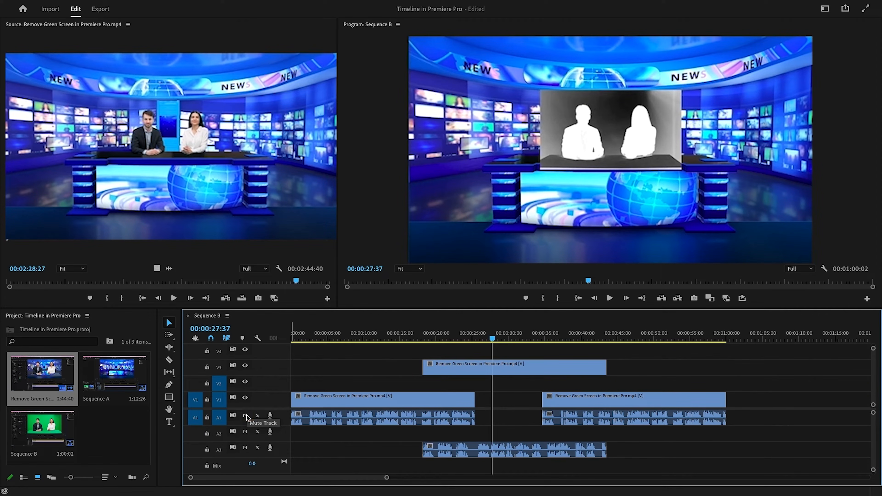
# - Try muting and soloing track A1, and record a short voice-over on it from 00:00:27:37
pyautogui.click(246, 416)
pyautogui.click(257, 417)
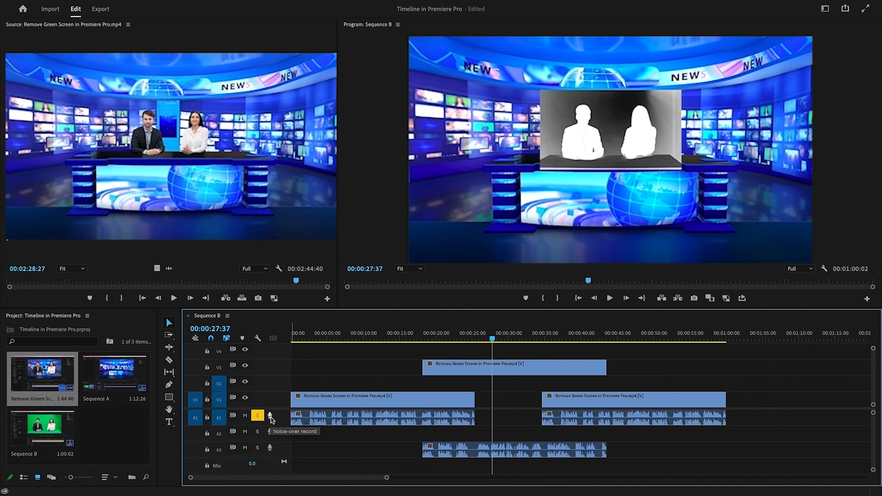
pyautogui.click(271, 417)
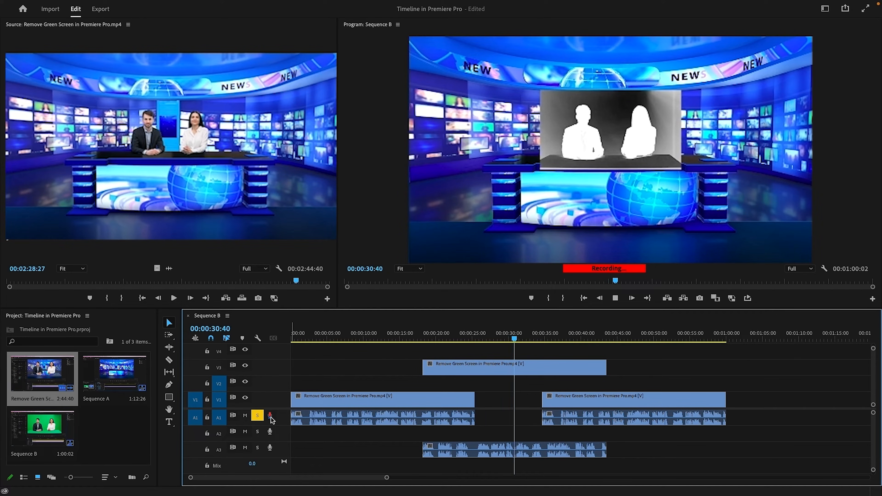
pyautogui.click(271, 417)
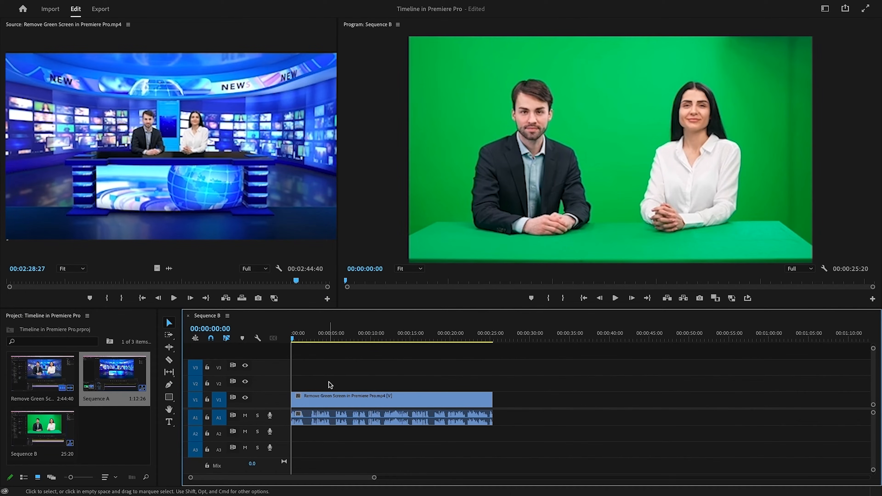
# - Expand track V1, make it taller to show the clip thumbnail, and shrink it back to its compact height
pyautogui.doubleClick(280, 399)
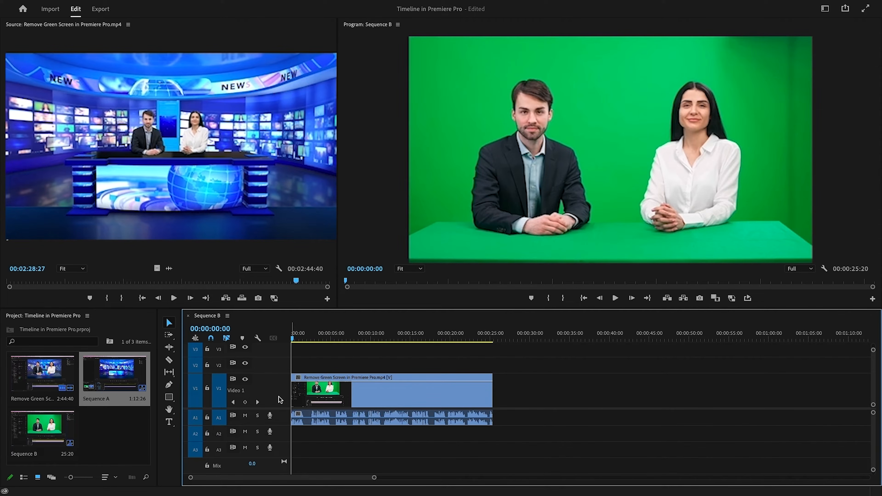
pyautogui.moveTo(278, 373); pyautogui.dragTo(278, 365)
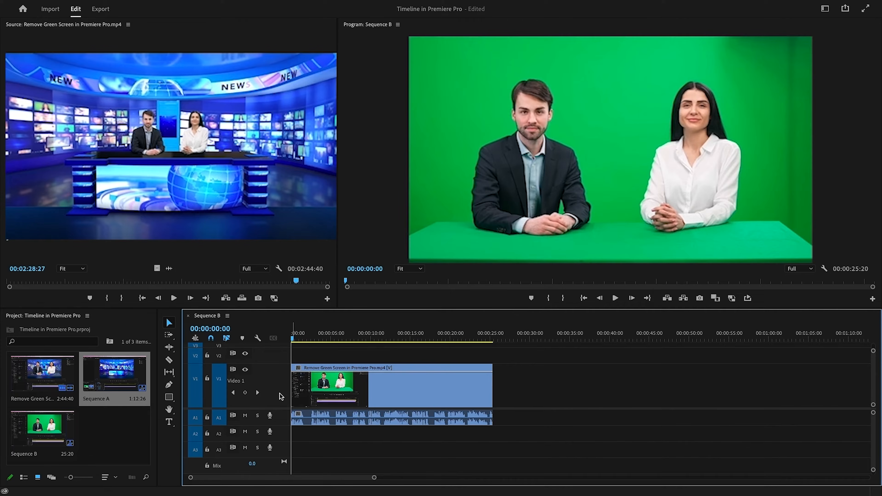
pyautogui.press('alt')
pyautogui.scroll(-4, 281, 396)
pyautogui.scroll(-2, 280, 396)
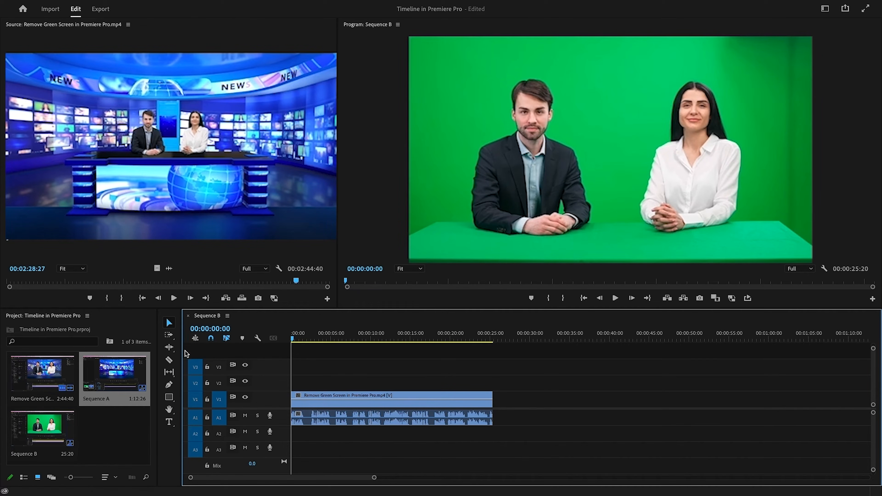
# - Place Sequence A on V2 as individual clips and, with sequence nesting enabled, on V3 as a nest, and undo both placements
pyautogui.moveTo(139, 369); pyautogui.dragTo(287, 387)
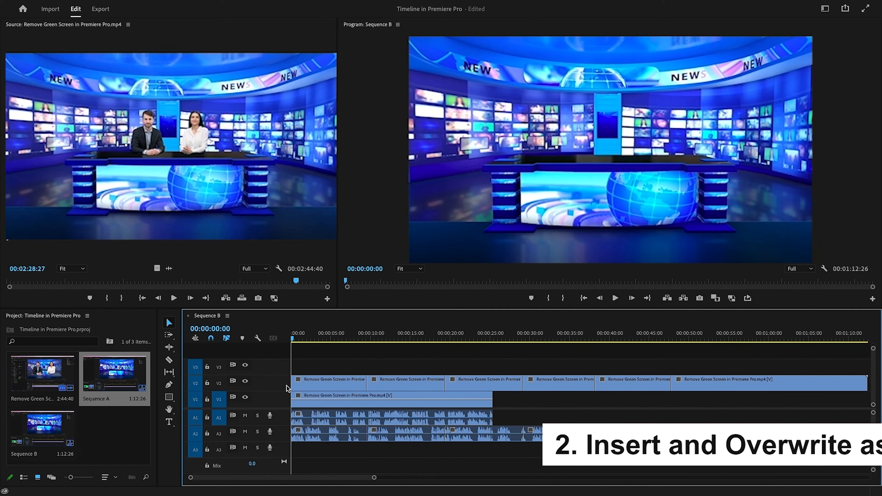
pyautogui.click(199, 341)
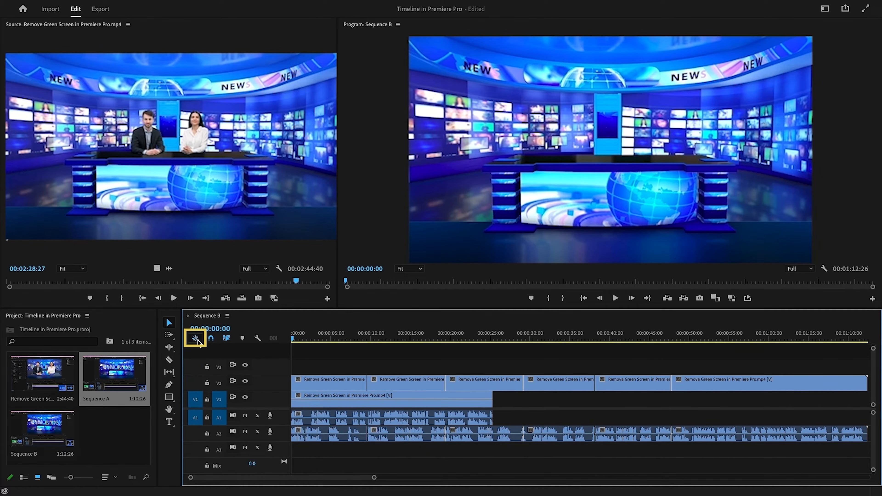
pyautogui.moveTo(114, 375); pyautogui.dragTo(283, 370)
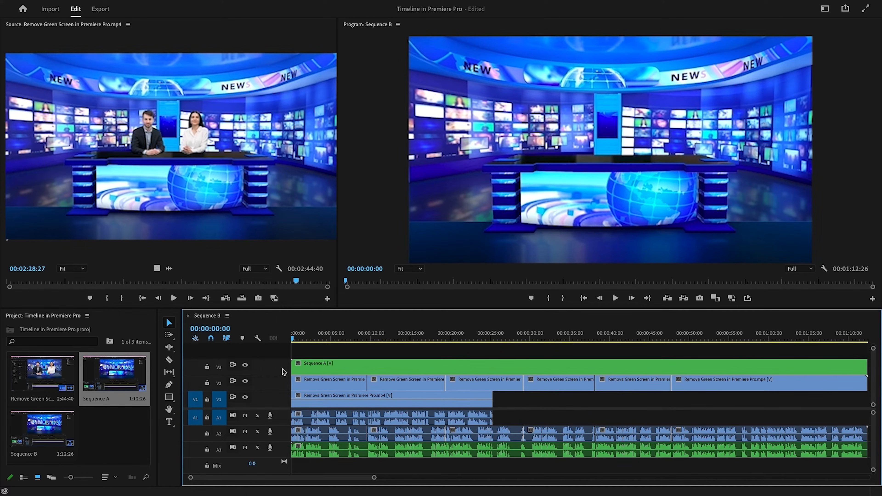
pyautogui.hotkey('ctrl', 'z')
pyautogui.hotkey('ctrl', 'z')
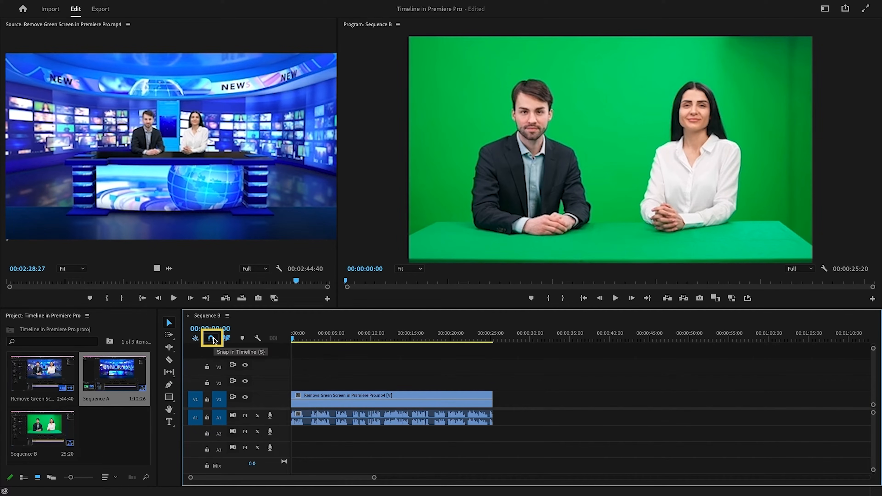
# - Turn off timeline snapping, drop Remove Green Screen in Premiere Pro.mp4 after the V1 clip, inspect the join, and undo the placement
pyautogui.press('s')
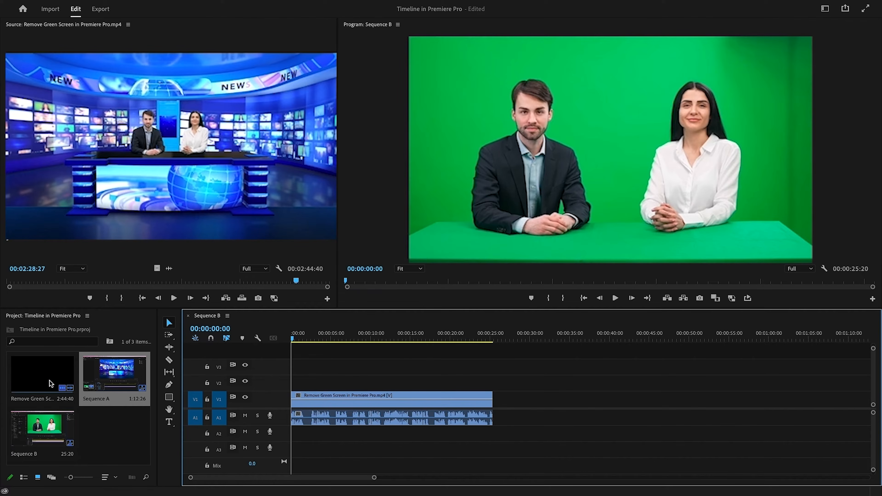
pyautogui.moveTo(50, 381); pyautogui.dragTo(493, 415)
pyautogui.scroll(5, 493, 402)
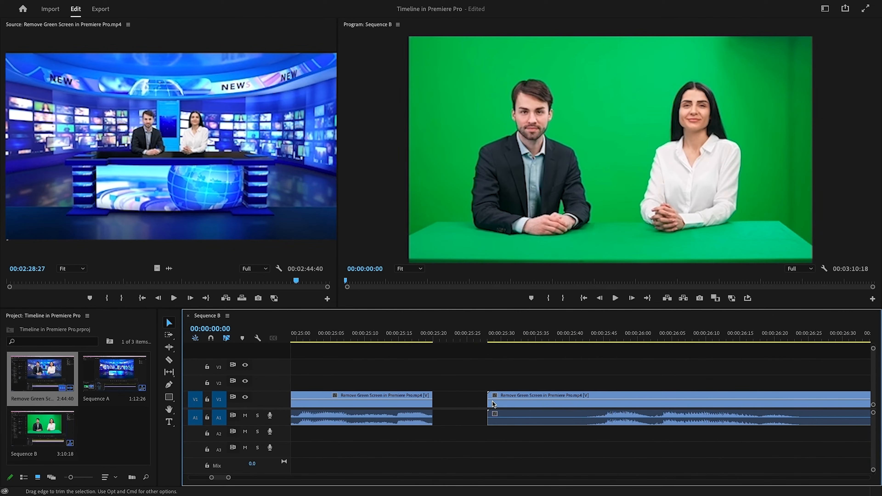
pyautogui.scroll(-5, 466, 402)
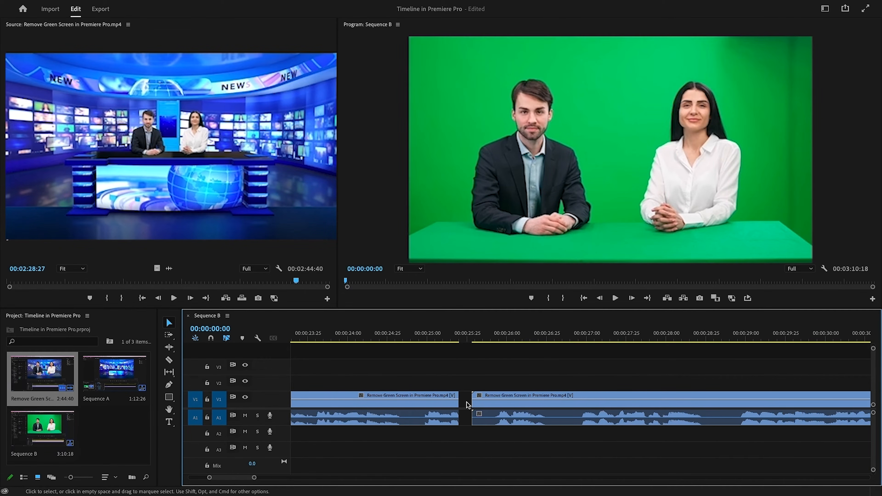
pyautogui.scroll(-8, 467, 402)
pyautogui.press('super+z')
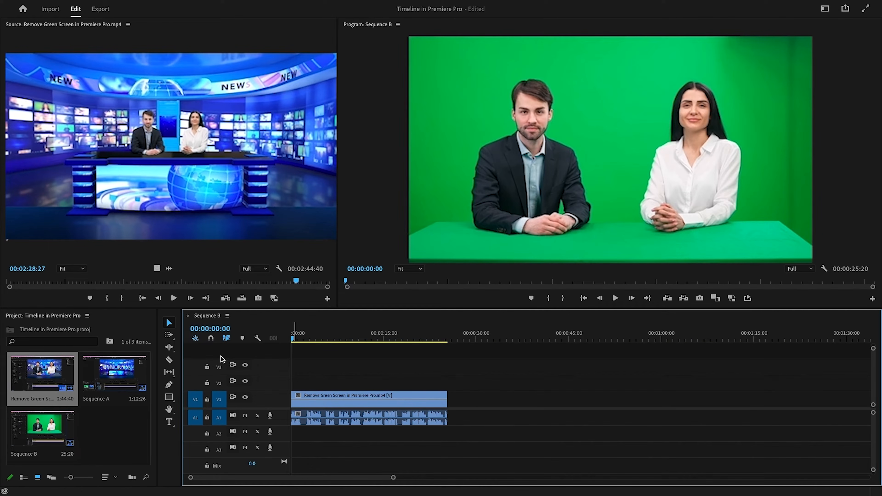
# - Turn snapping back on, snap Remove Green Screen in Premiere Pro.mp4 to the end of the V1 clip, and undo the placement
pyautogui.click(212, 340)
pyautogui.moveTo(52, 375); pyautogui.dragTo(448, 411)
pyautogui.scroll(10, 448, 409)
pyautogui.scroll(3, 473, 407)
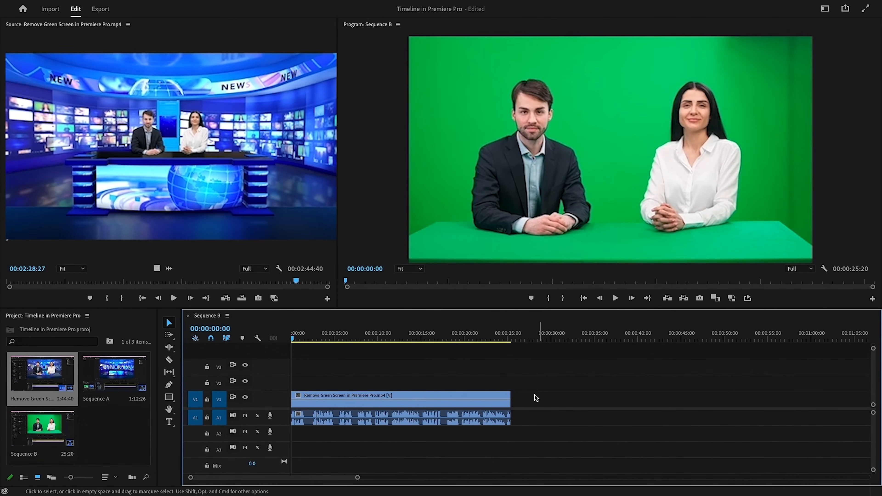
# - Select the V1 clip with Linked Selection on, and turn the option off to select only the clip's video
pyautogui.click(231, 339)
pyautogui.click(313, 393)
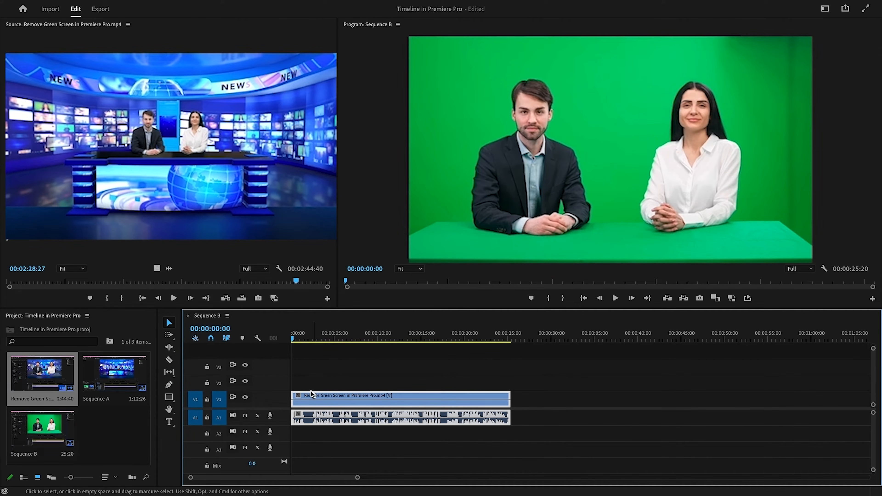
pyautogui.click(226, 339)
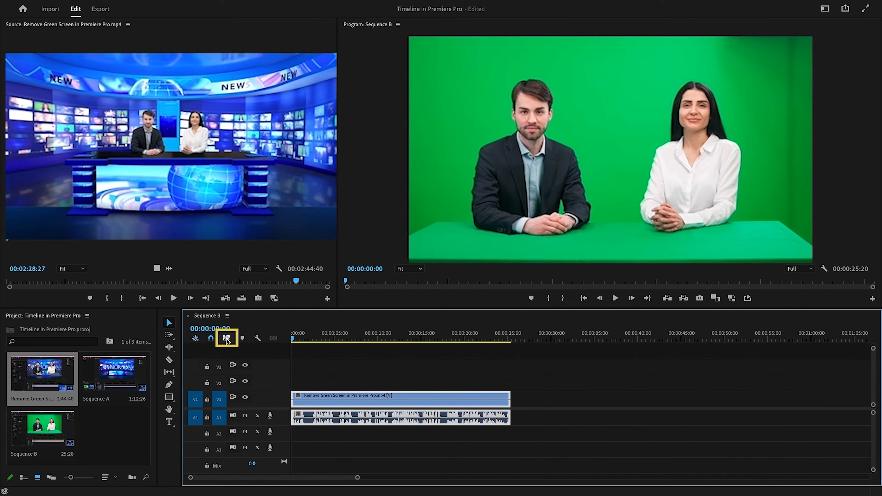
pyautogui.click(321, 376)
pyautogui.click(376, 396)
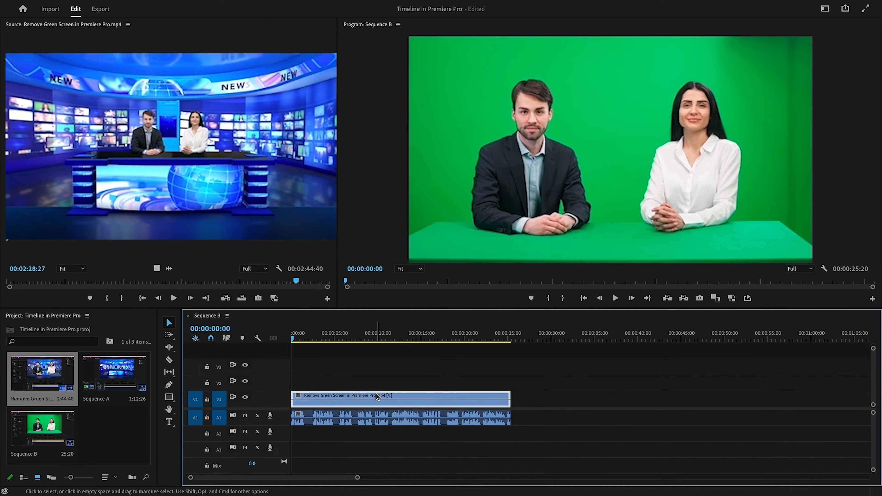
pyautogui.click(379, 377)
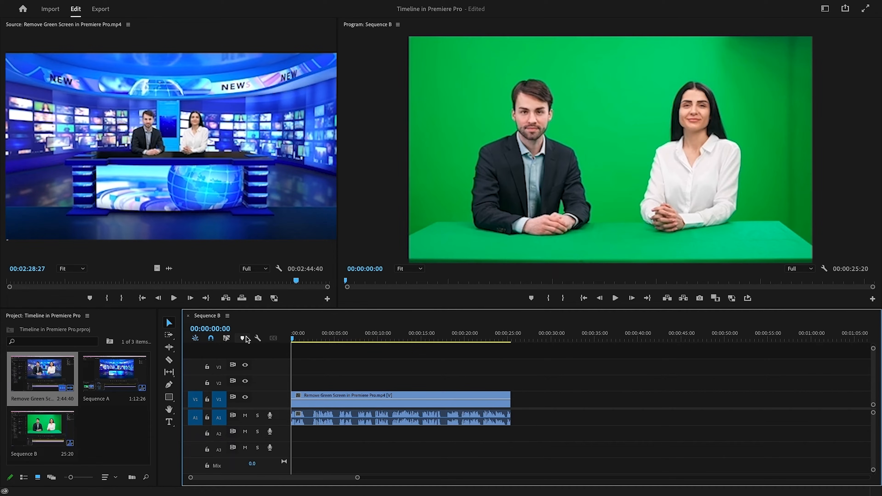
# - Add a sequence marker at 00:00:04:12, and view its settings without changing them
pyautogui.moveTo(315, 341); pyautogui.dragTo(329, 343)
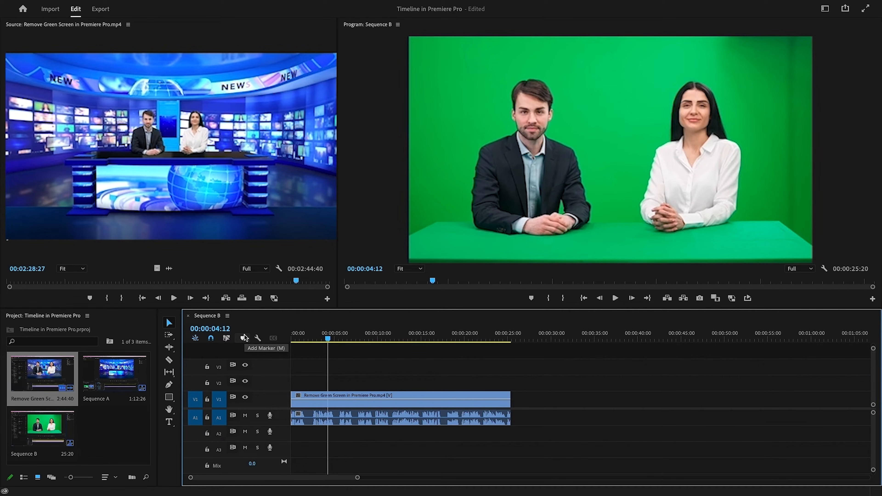
pyautogui.press('m')
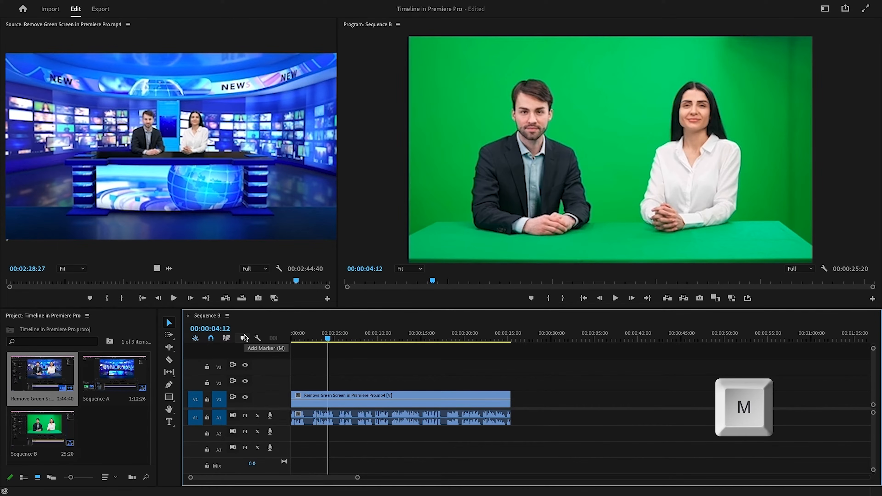
pyautogui.press('m')
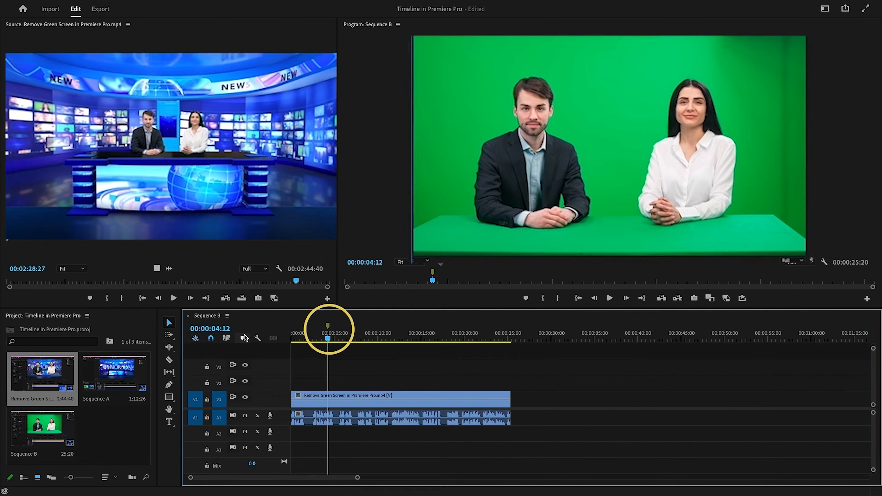
pyautogui.doubleClick(327, 327)
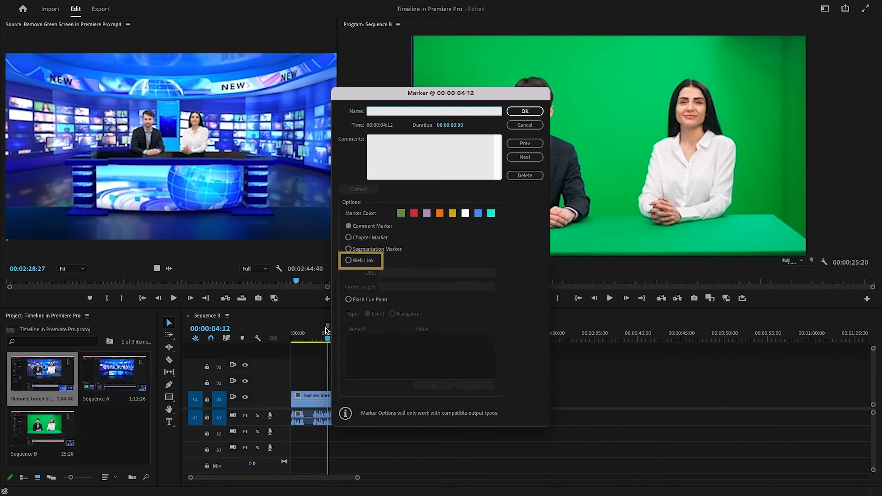
pyautogui.click(525, 125)
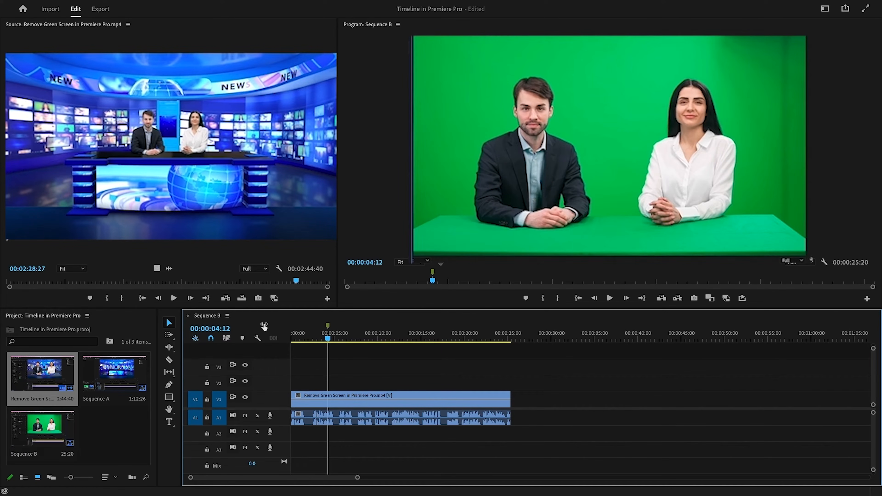
# - Enable Show Source Clip Name and Label in the timeline display settings, and recheck the settings list
pyautogui.click(261, 340)
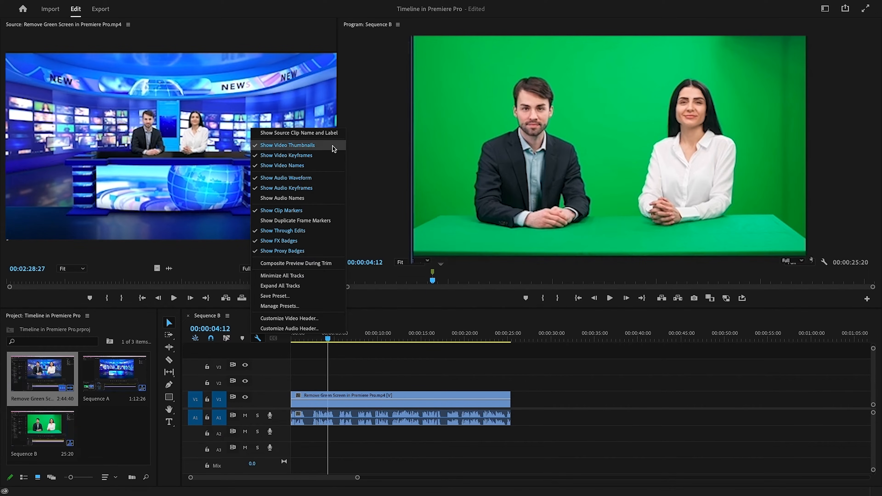
pyautogui.click(331, 134)
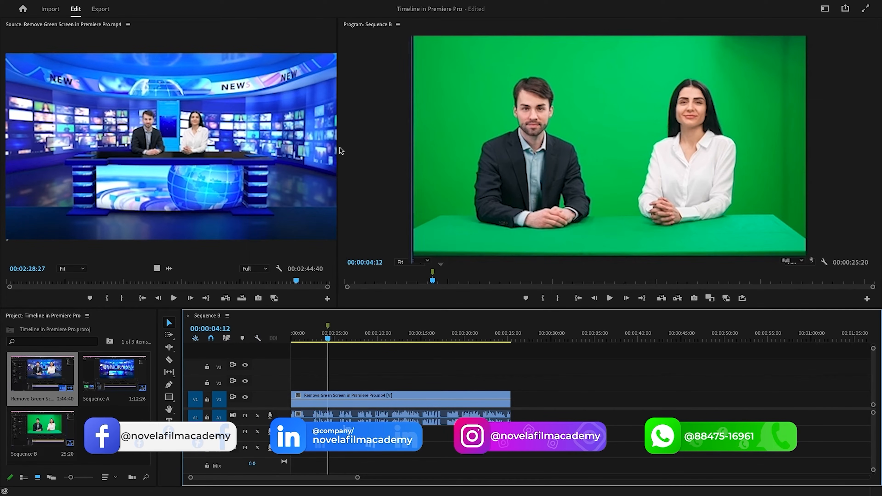
pyautogui.click(257, 338)
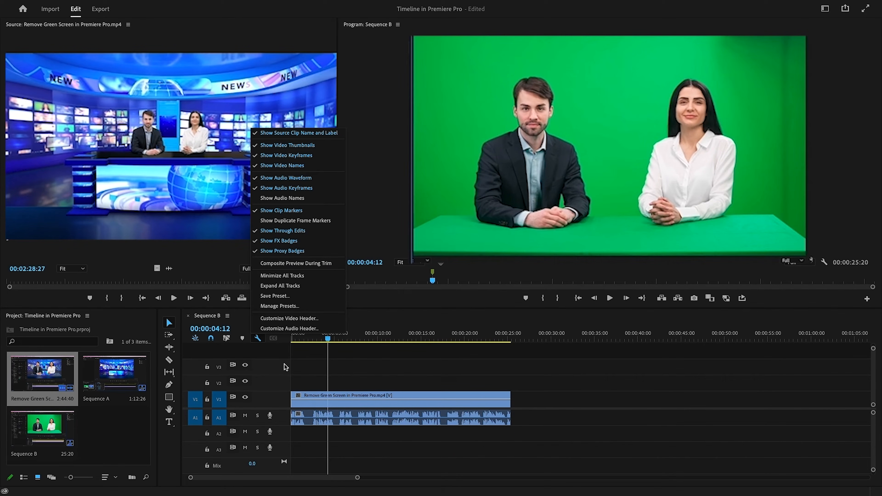
# - Expand the V1 track's height and enable Show Audio Names in the timeline display settings
pyautogui.doubleClick(278, 403)
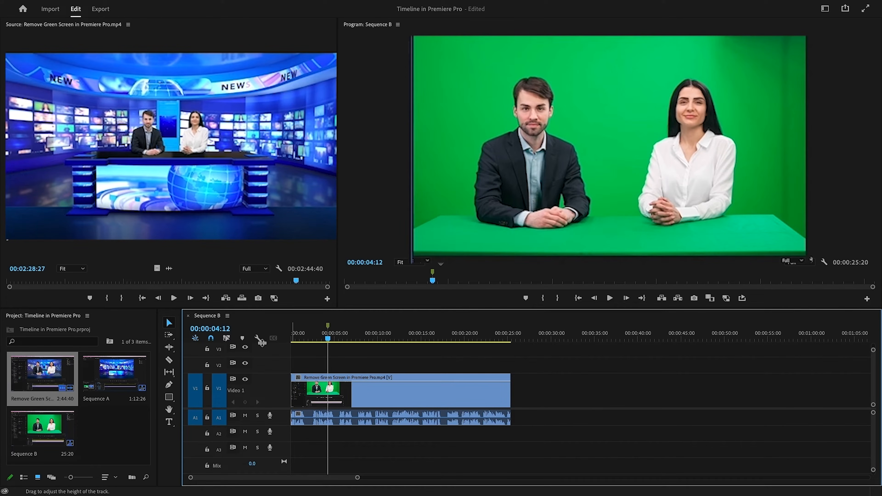
pyautogui.click(257, 338)
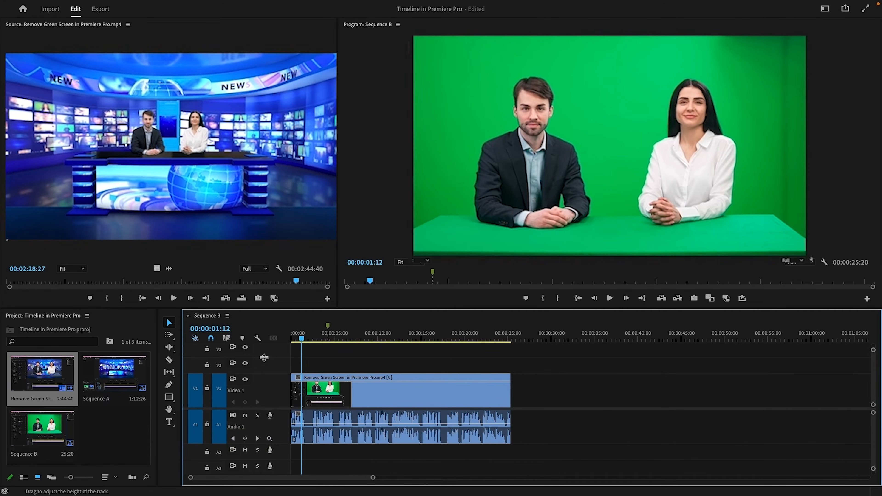
pyautogui.click(258, 338)
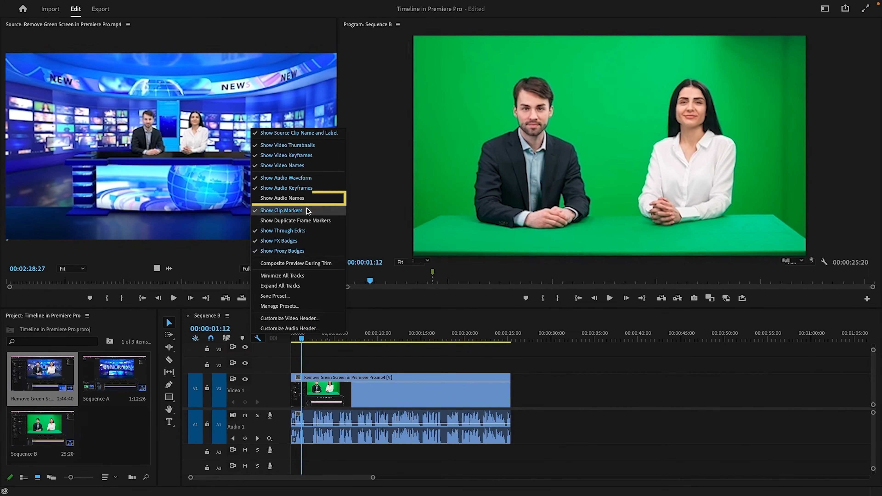
pyautogui.click(312, 199)
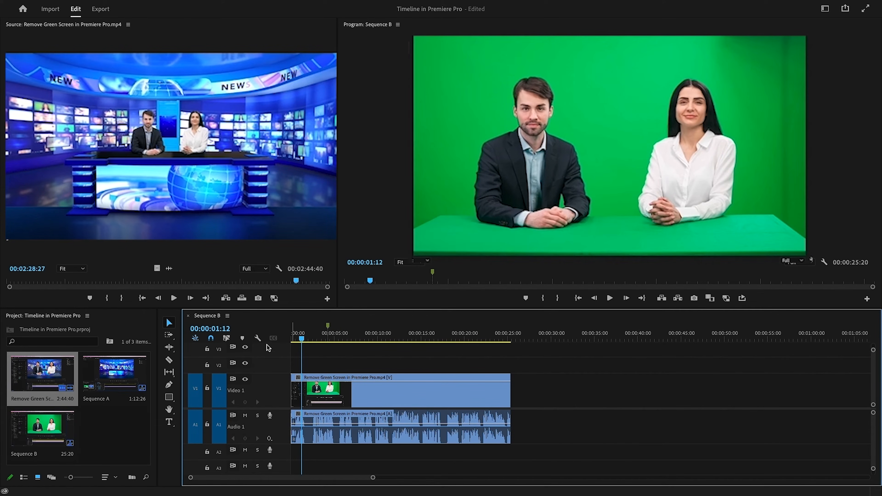
# - Select the V1 clip and add clip markers to it at 00:00:01:12 and 00:00:08:05
pyautogui.click(257, 337)
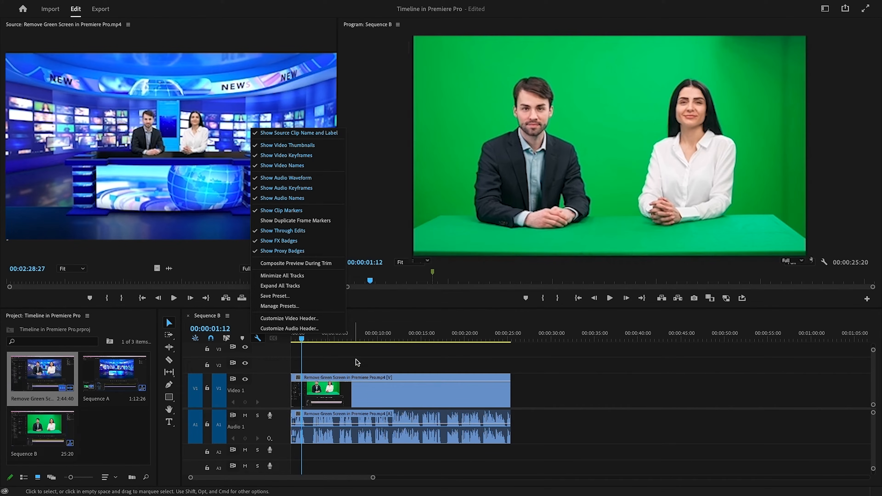
pyautogui.click(368, 391)
pyautogui.press('m')
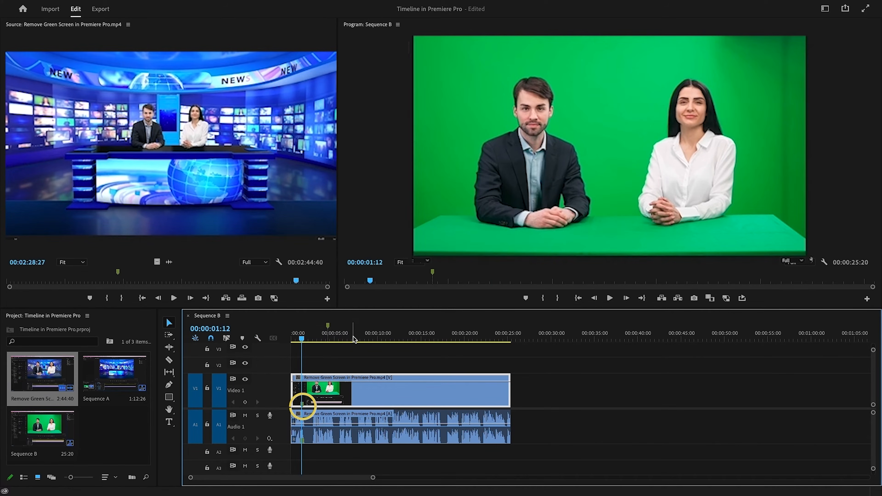
pyautogui.click(361, 336)
pyautogui.press('m')
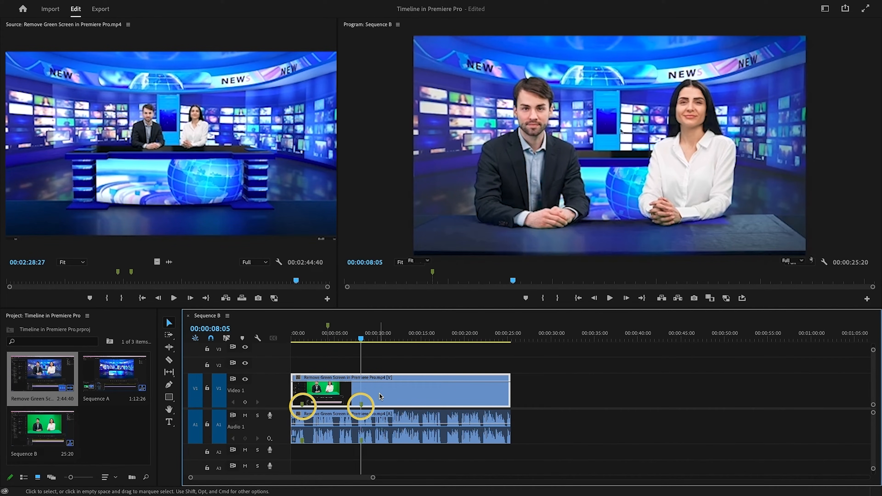
# - Enable Show Duplicate Frame Markers, and try it by placing a copy of the clip's video after the original on V1, undoing the copy
pyautogui.click(258, 338)
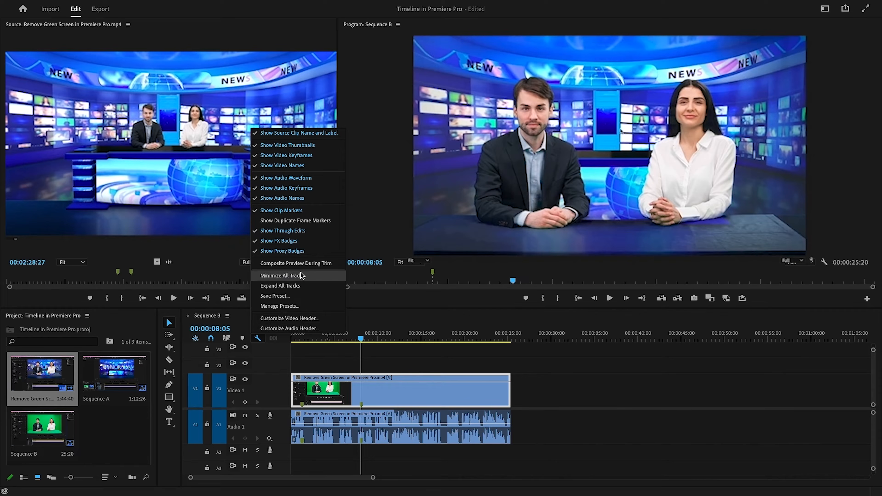
pyautogui.click(334, 225)
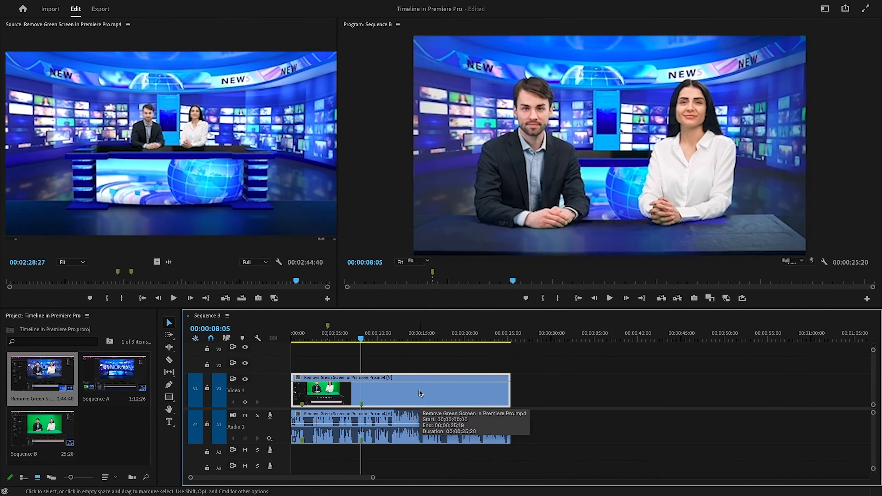
pyautogui.moveTo(421, 394)
pyautogui.mouseDown()
pyautogui.moveTo(512, 405)
pyautogui.moveTo(663, 405)
pyautogui.mouseUp()
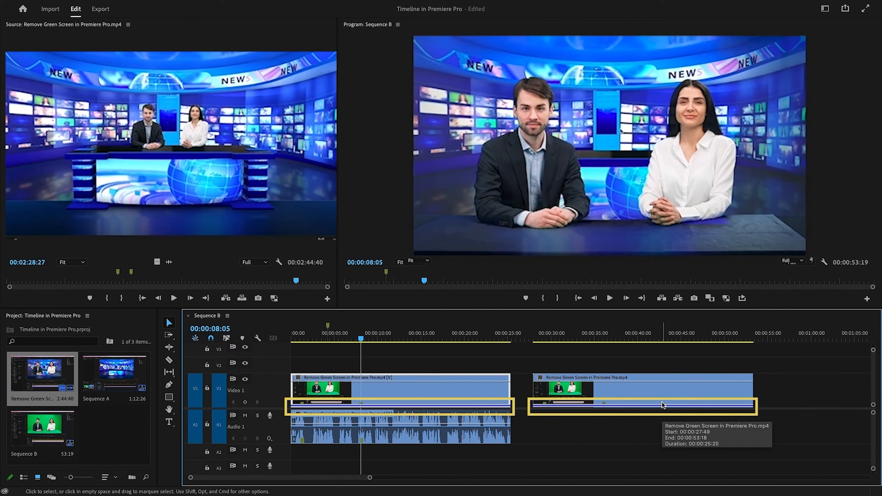
pyautogui.press('super+z')
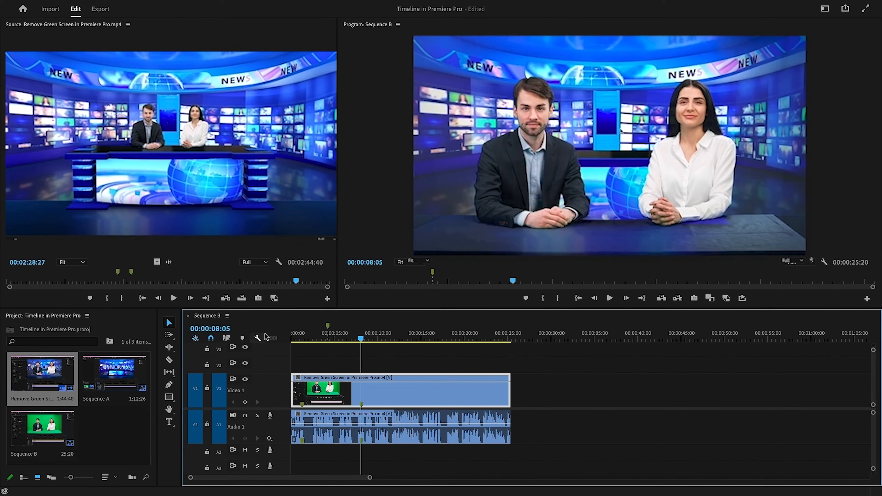
# - Split the V1 clip and its audio at 00:00:08:05 to check the through edit display, and undo the cut
pyautogui.click(258, 337)
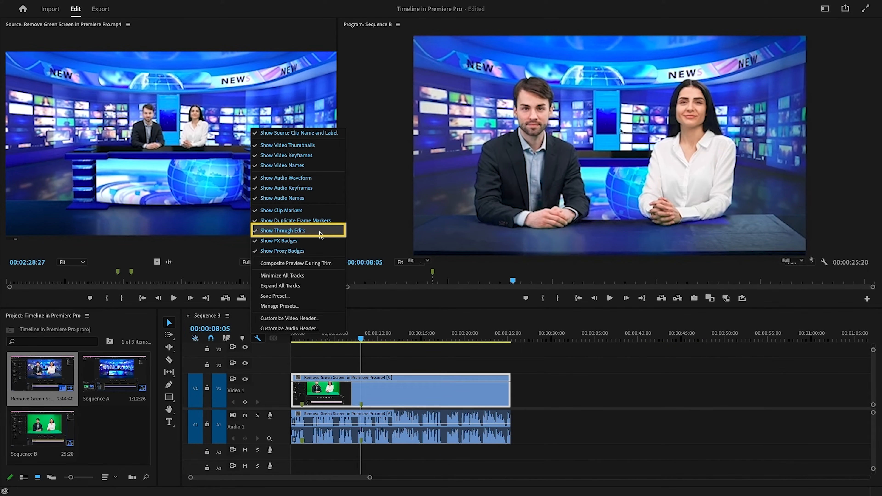
pyautogui.click(368, 360)
pyautogui.press('super+k')
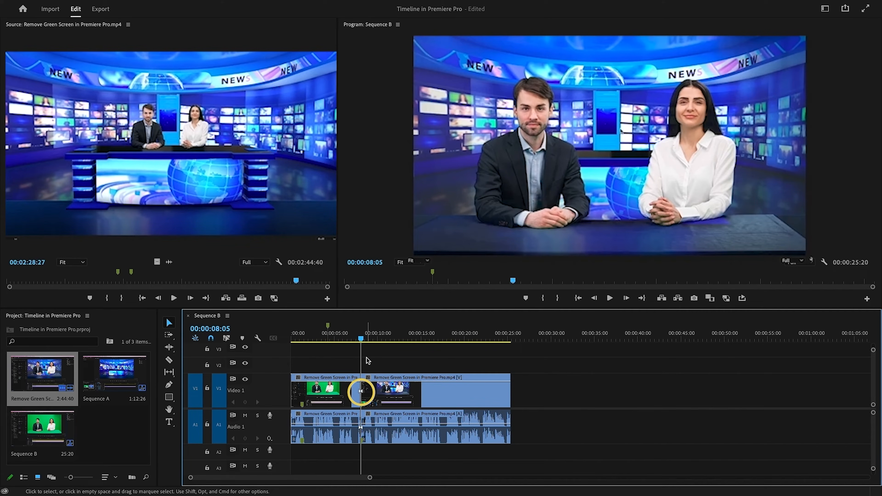
pyautogui.press('super+z')
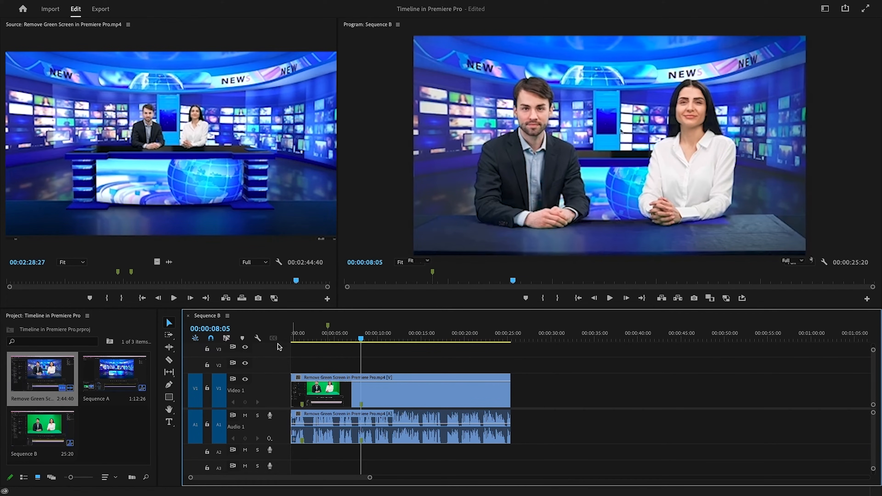
# - Enable Composite Preview During Trim in the timeline display settings, and try trimming the end of the V1 clip
pyautogui.click(258, 337)
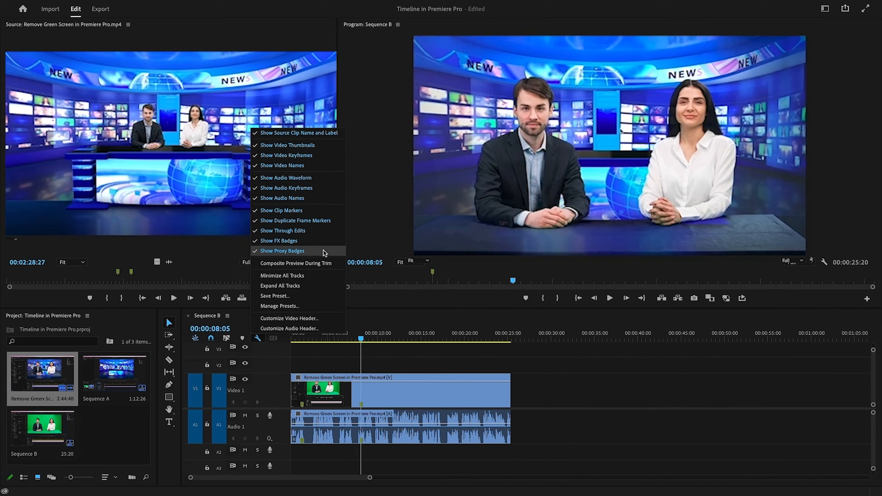
pyautogui.click(333, 264)
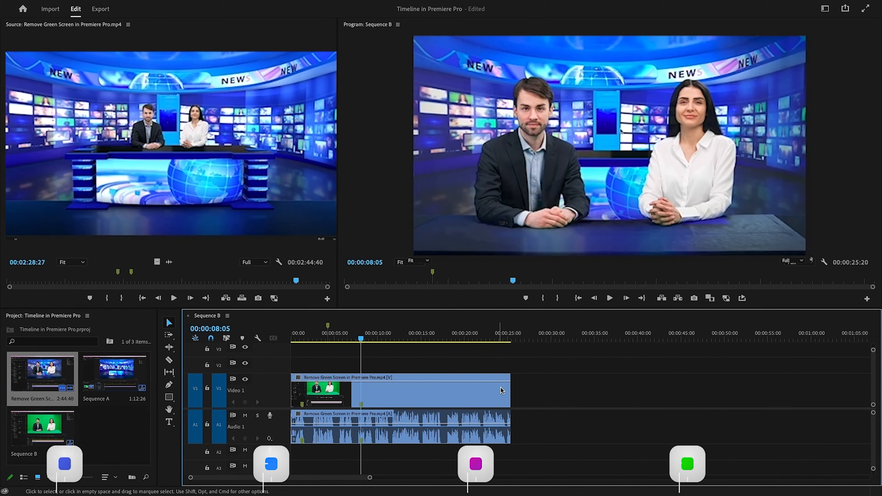
pyautogui.moveTo(510, 390)
pyautogui.mouseDown()
pyautogui.moveTo(487, 392)
pyautogui.moveTo(508, 394)
pyautogui.mouseUp()
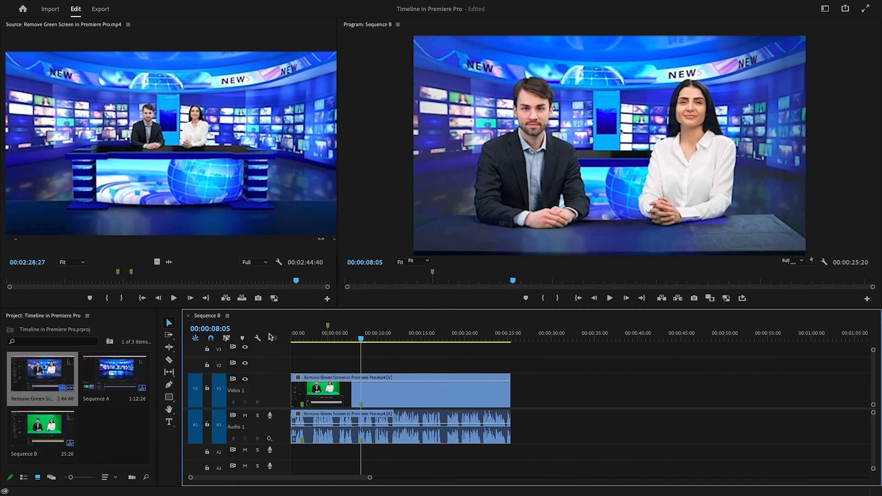
# - Minimize all timeline tracks, and expand them all again
pyautogui.click(258, 338)
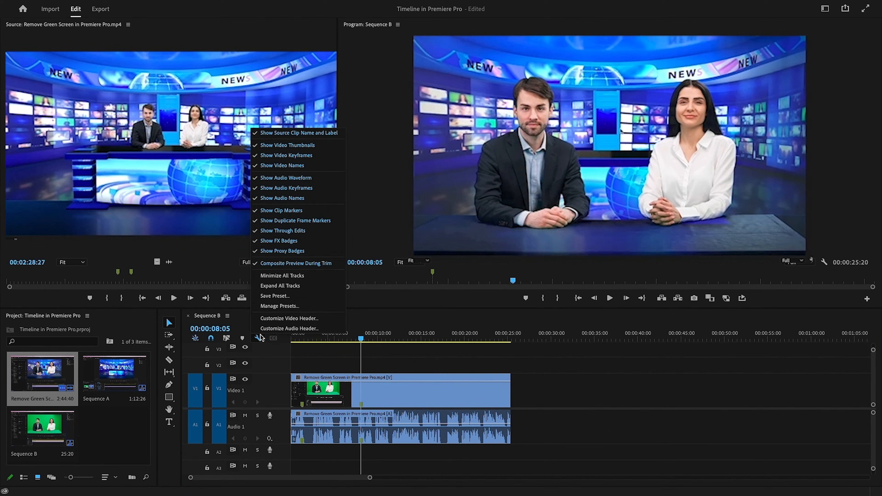
pyautogui.click(322, 279)
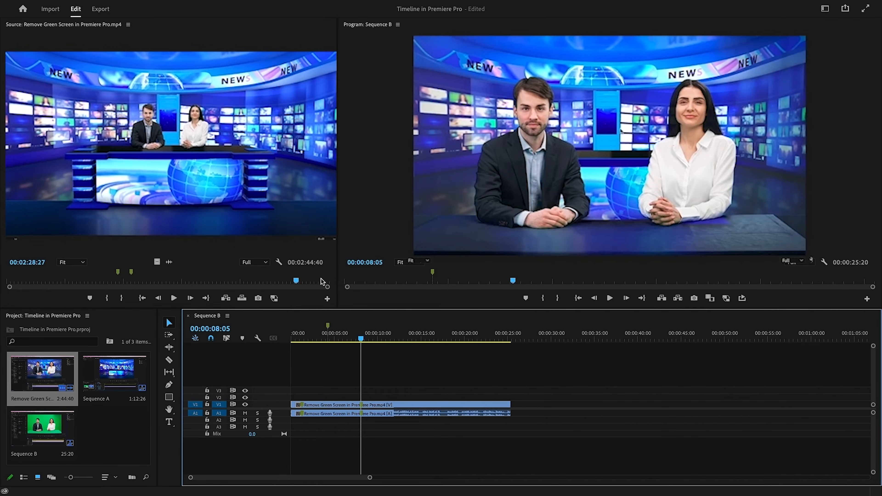
pyautogui.click(257, 338)
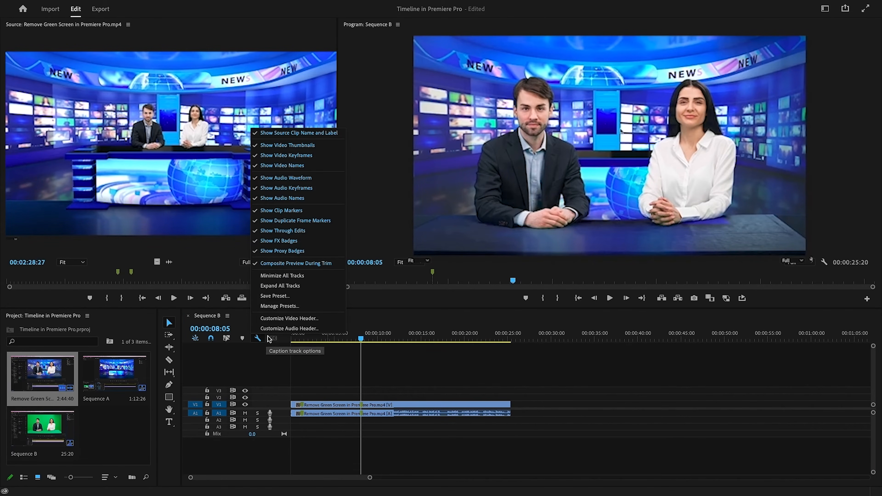
pyautogui.click(315, 287)
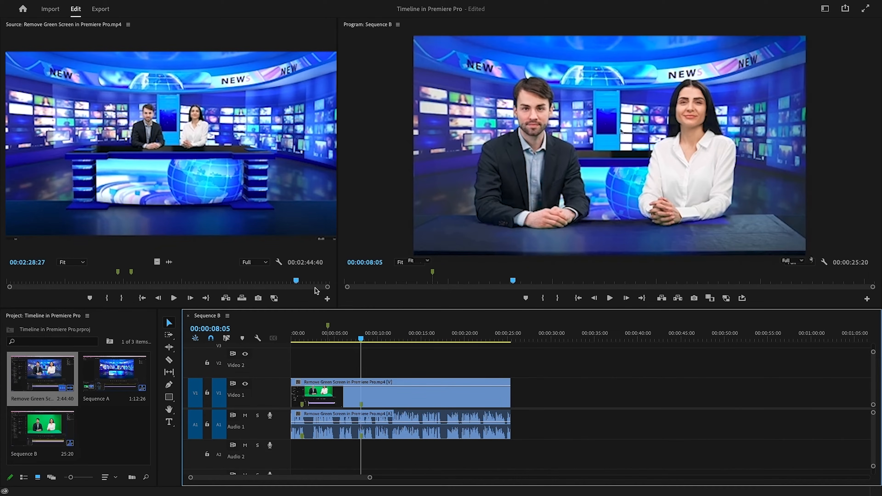
# - View the track height Save Preset and Manage Presets dialogs, cancelling each without saving a preset
pyautogui.click(258, 338)
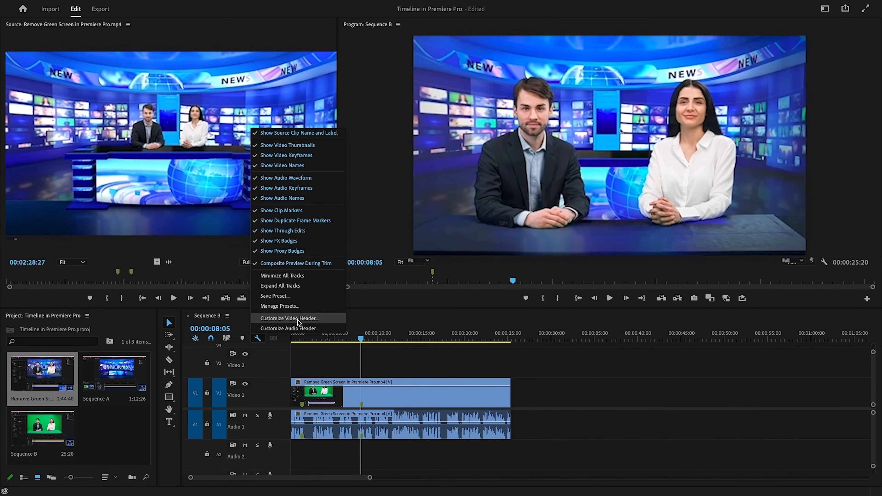
pyautogui.click(307, 296)
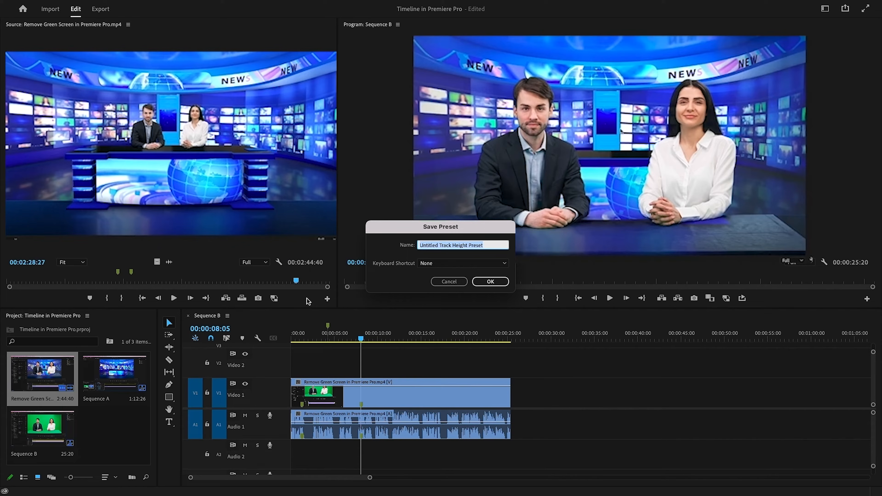
pyautogui.click(438, 282)
pyautogui.click(262, 337)
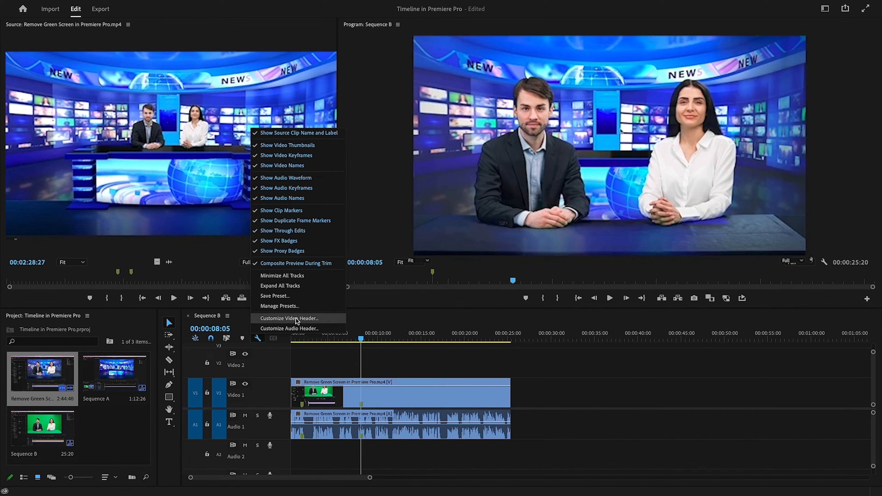
pyautogui.click(306, 307)
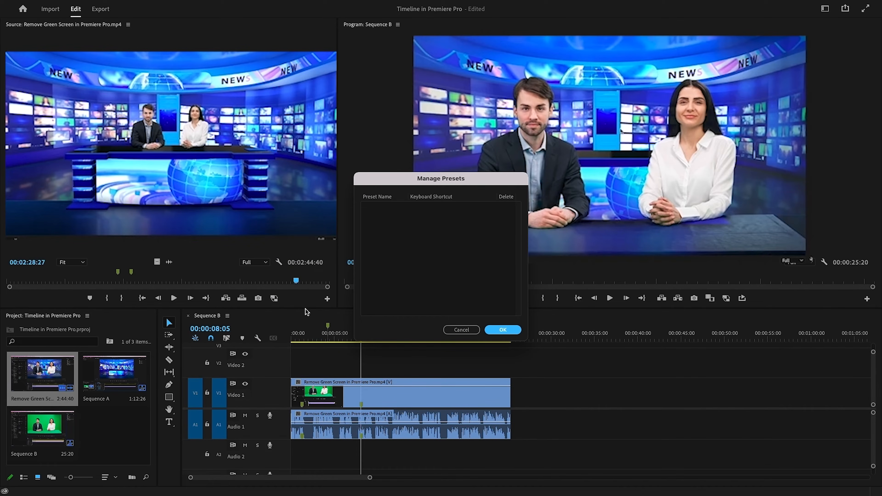
pyautogui.click(461, 329)
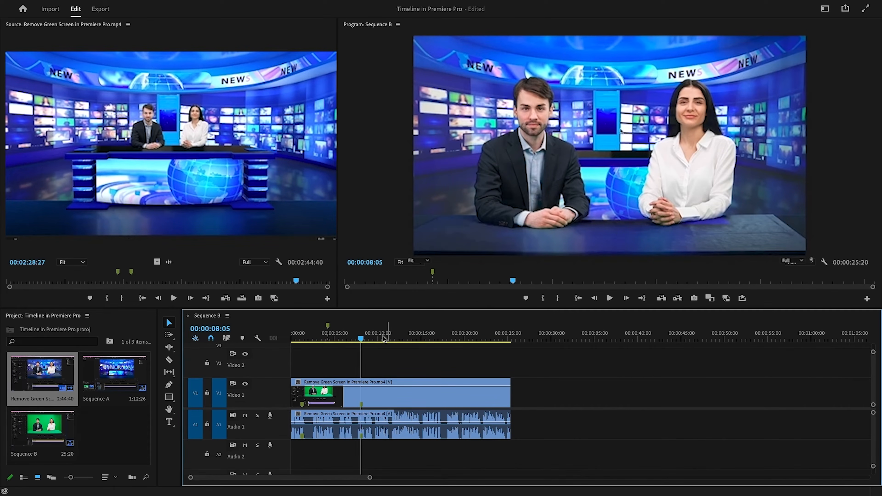
# - View the button editors for the video and audio track headers, cancelling each without changes
pyautogui.click(261, 337)
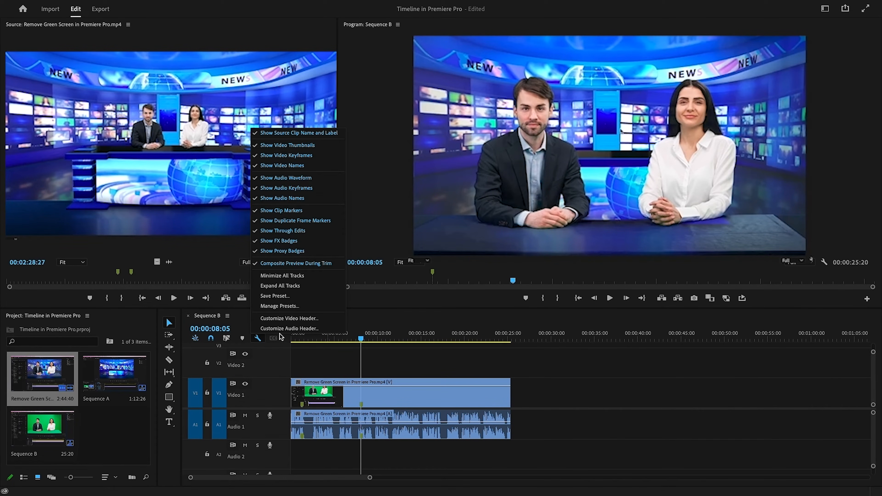
pyautogui.click(330, 319)
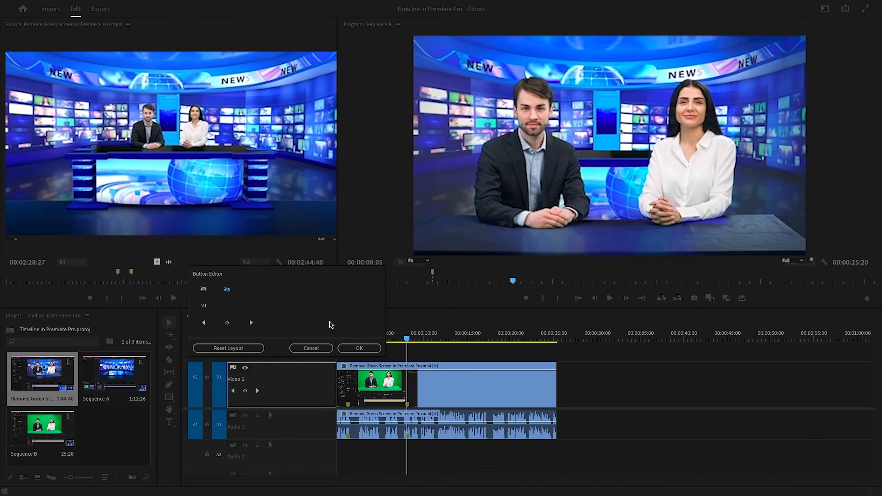
pyautogui.click(313, 348)
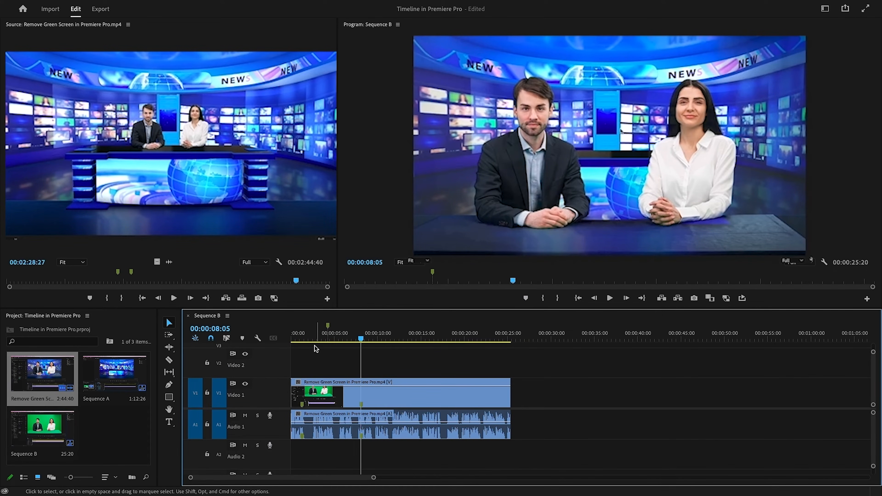
pyautogui.click(258, 338)
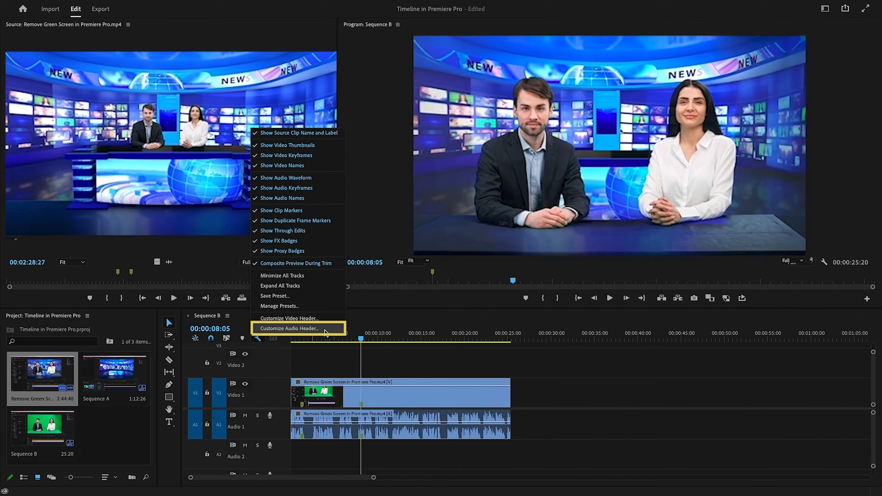
pyautogui.click(289, 328)
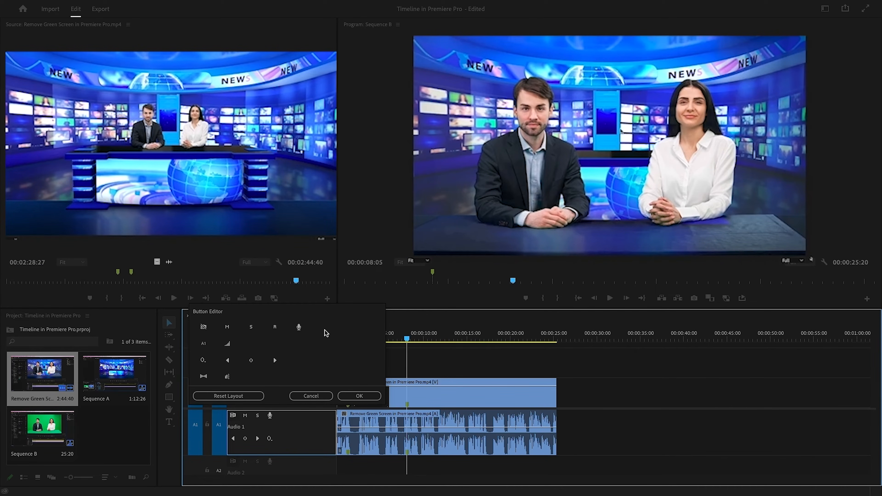
pyautogui.click(317, 396)
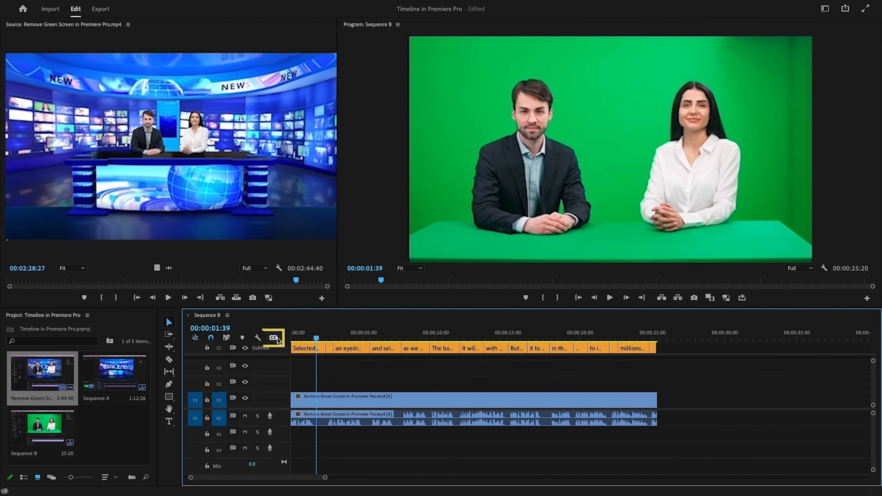
# - Hide all caption tracks in the Sequence B timeline
pyautogui.click(274, 337)
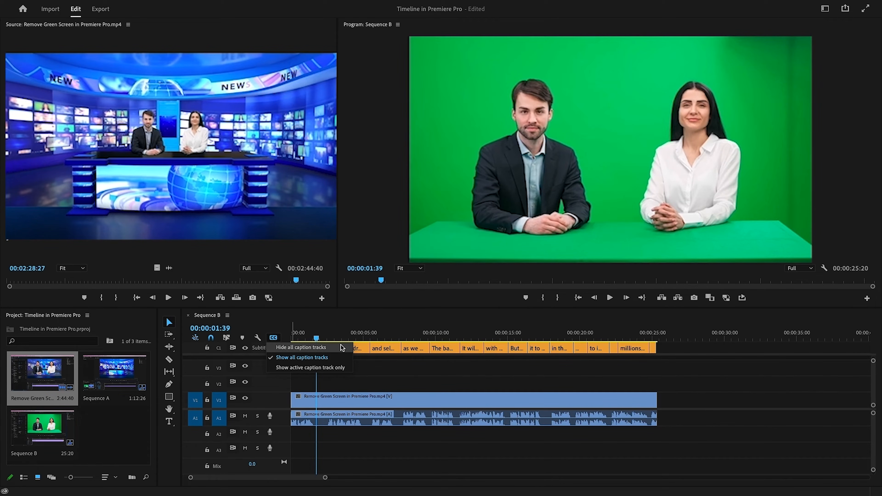
pyautogui.click(301, 348)
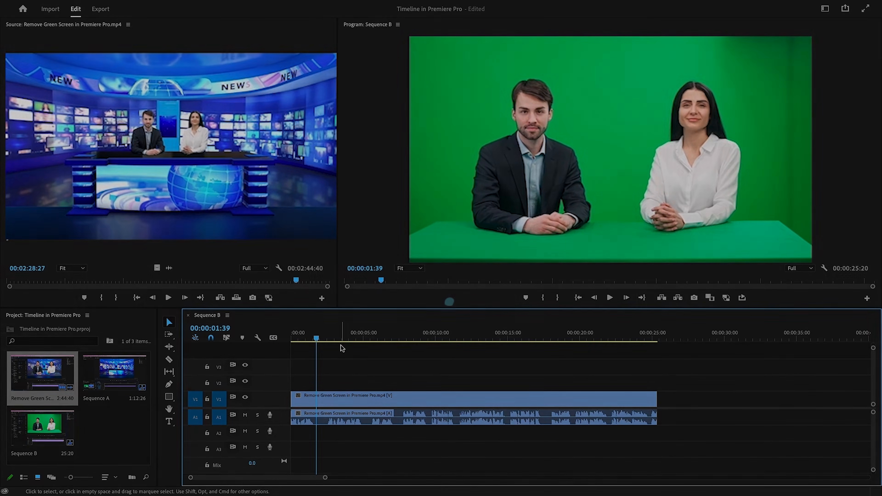
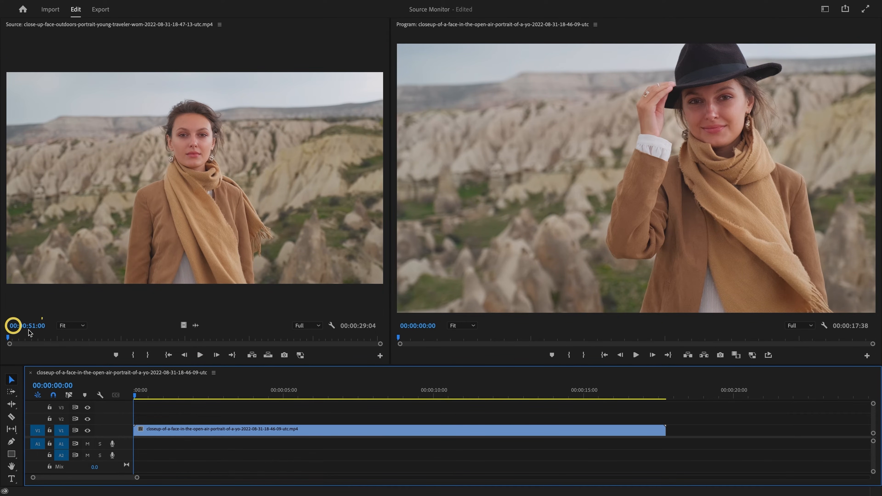
# - Preview the Source Monitor at 10% and 400% zoom, and return it to Fit
pyautogui.click(77, 327)
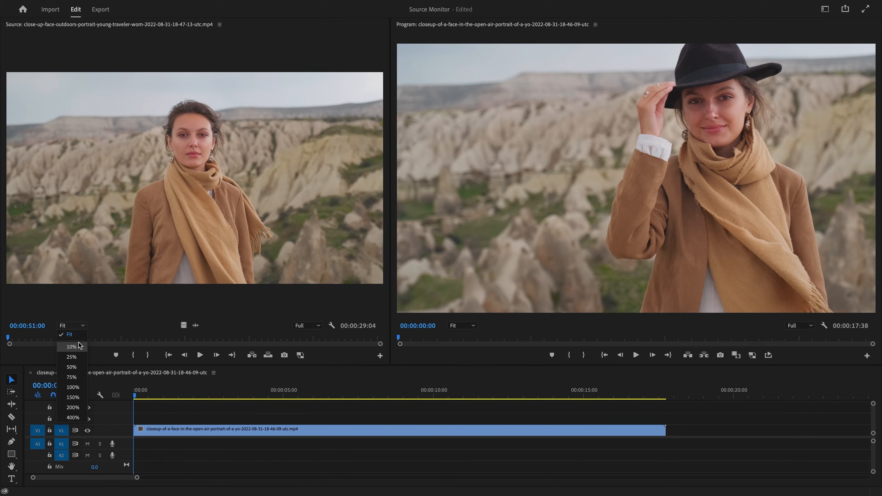
pyautogui.click(71, 347)
pyautogui.click(77, 326)
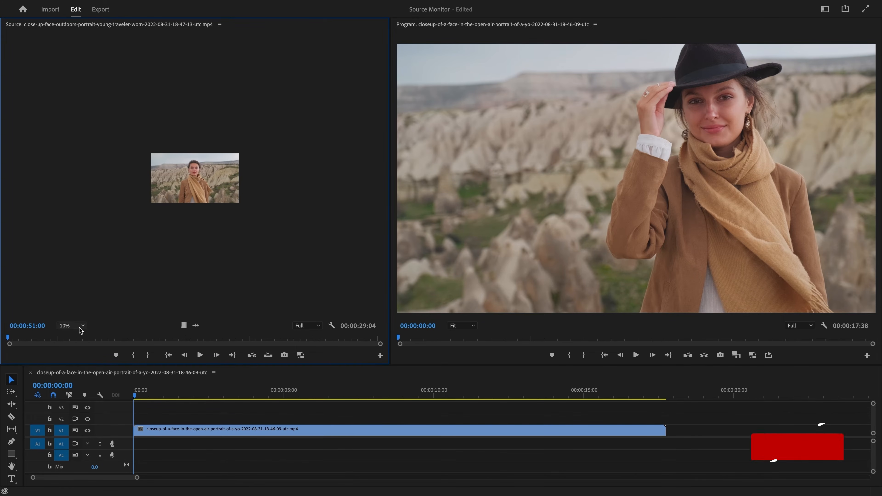
pyautogui.click(72, 418)
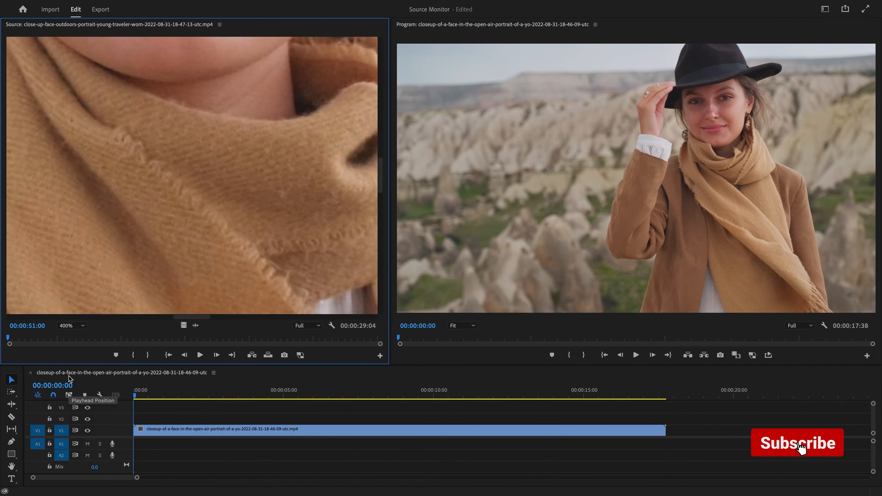
pyautogui.click(71, 326)
pyautogui.click(71, 334)
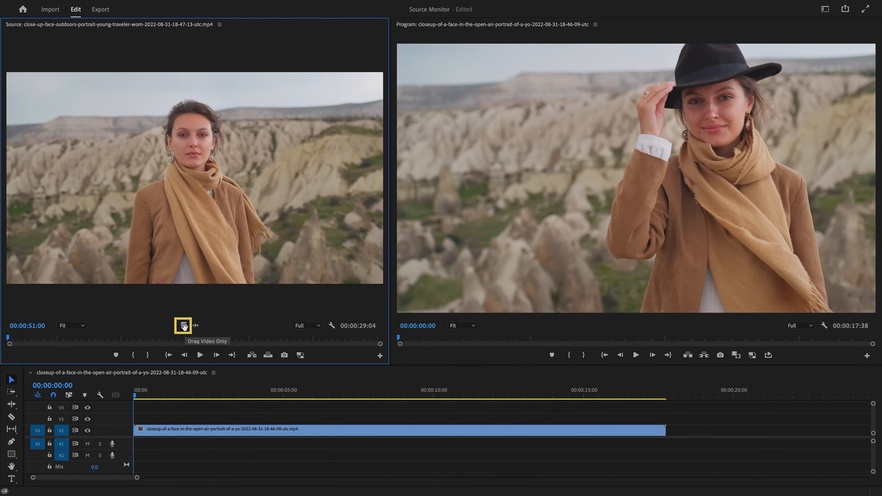
# - Place only the source clip's video on V2 at the sequence start, and only its audio on A1
pyautogui.moveTo(184, 326); pyautogui.dragTo(140, 425)
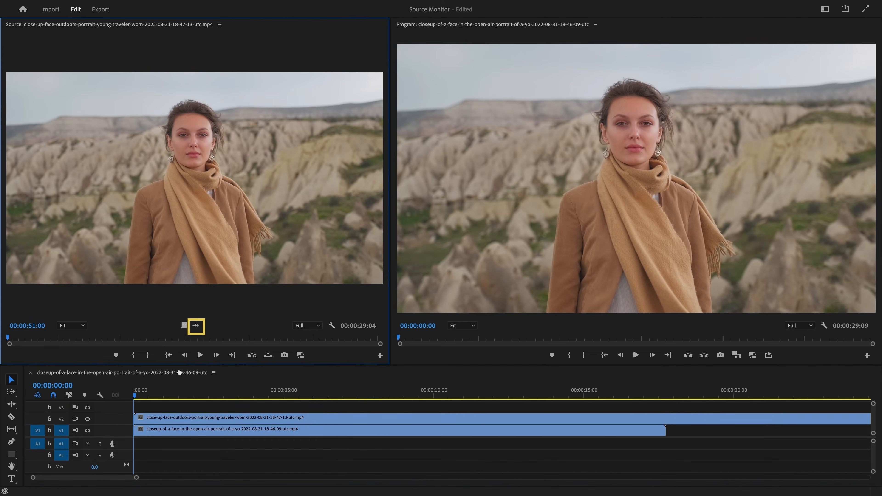
pyautogui.moveTo(196, 325); pyautogui.dragTo(140, 446)
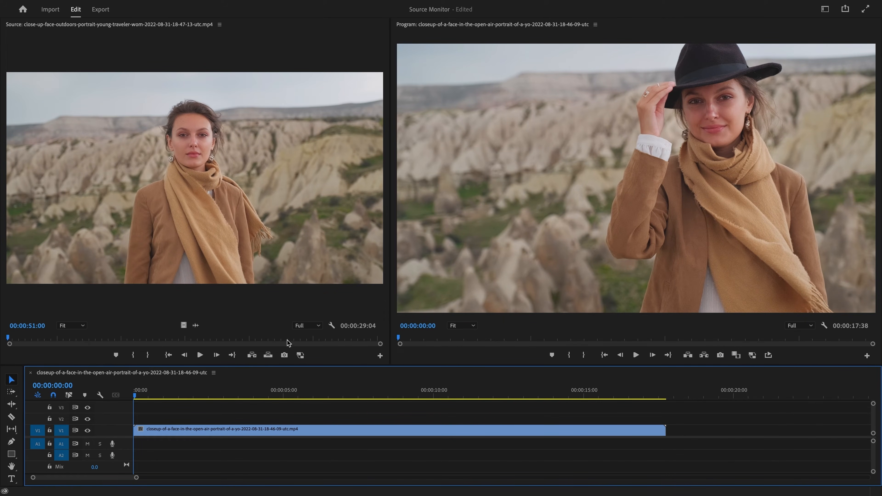
# - Set the Source Monitor's playback resolution to 1/4 and its paused resolution to Full
pyautogui.click(301, 328)
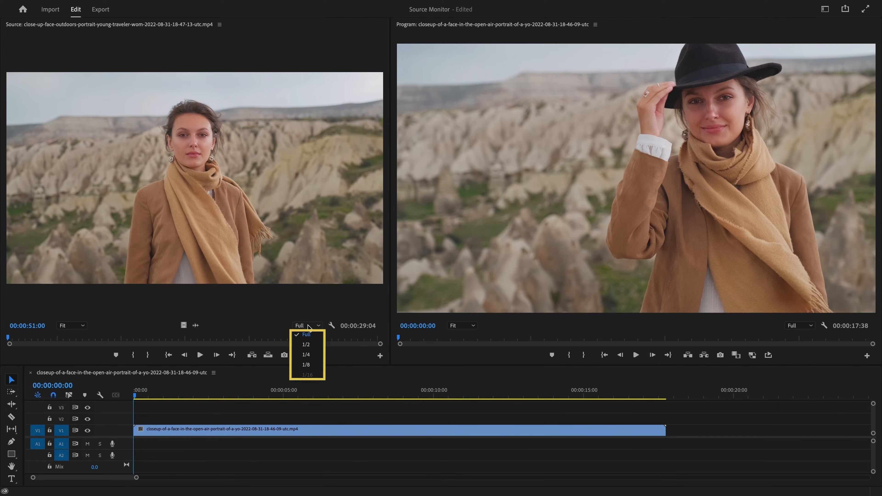
pyautogui.click(314, 355)
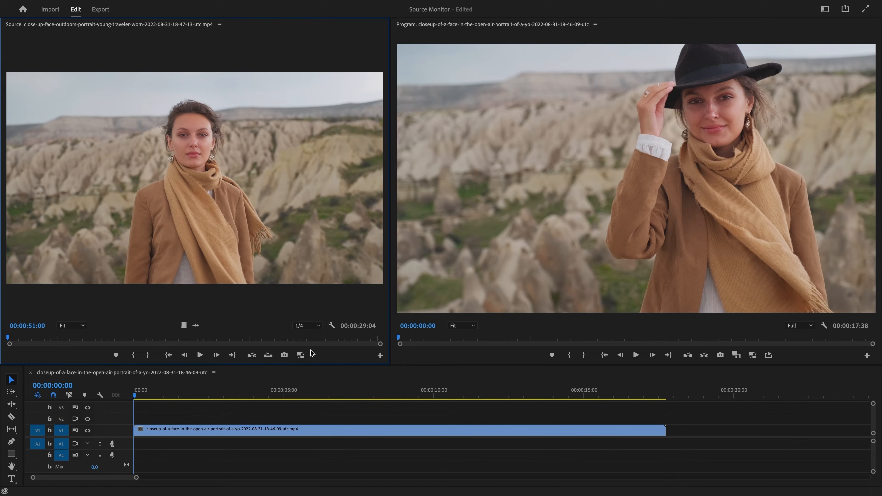
pyautogui.rightClick(340, 201)
pyautogui.scroll(-5, 349, 218)
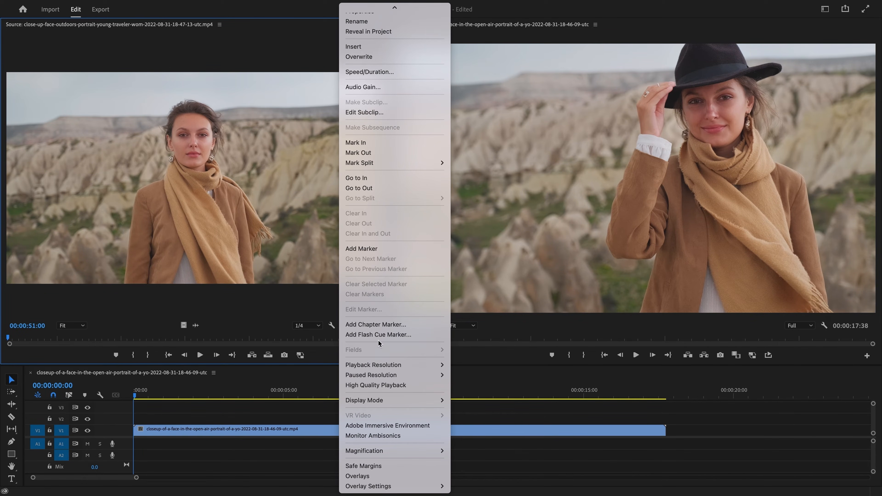
pyautogui.moveTo(393, 365)
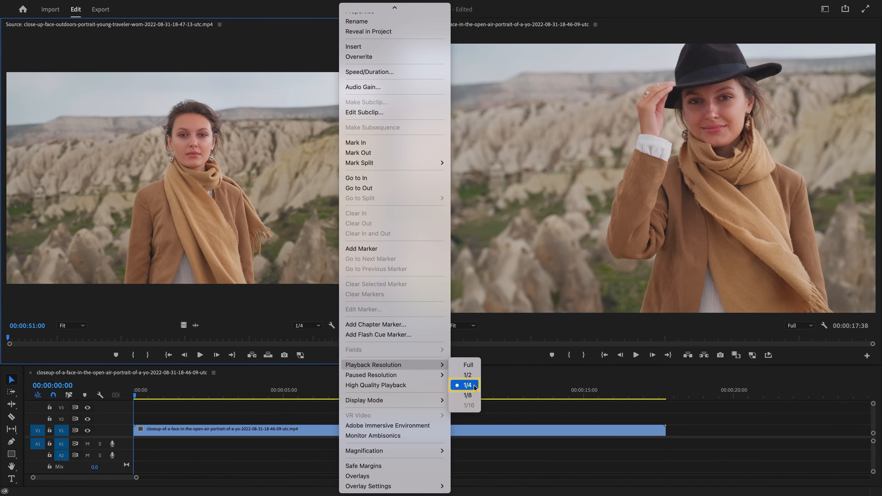
pyautogui.moveTo(438, 377)
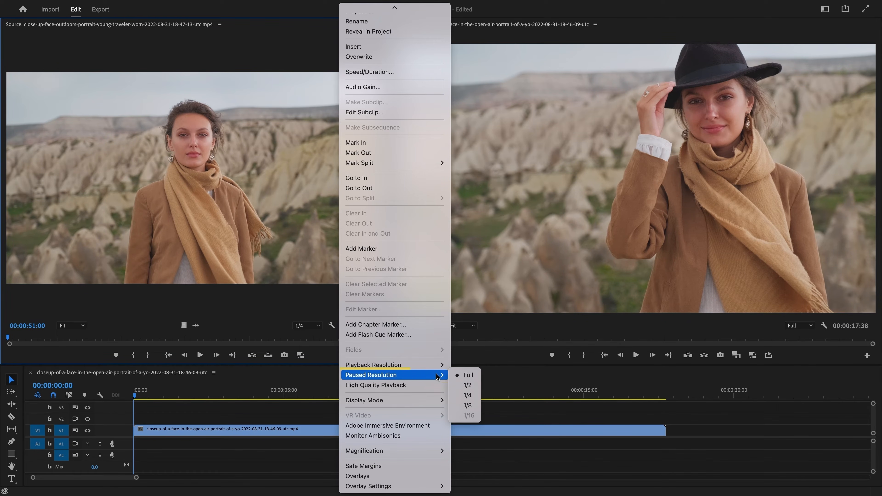
pyautogui.click(458, 376)
# - Play the timeline sequence from its start and stop the playback
pyautogui.press('space')
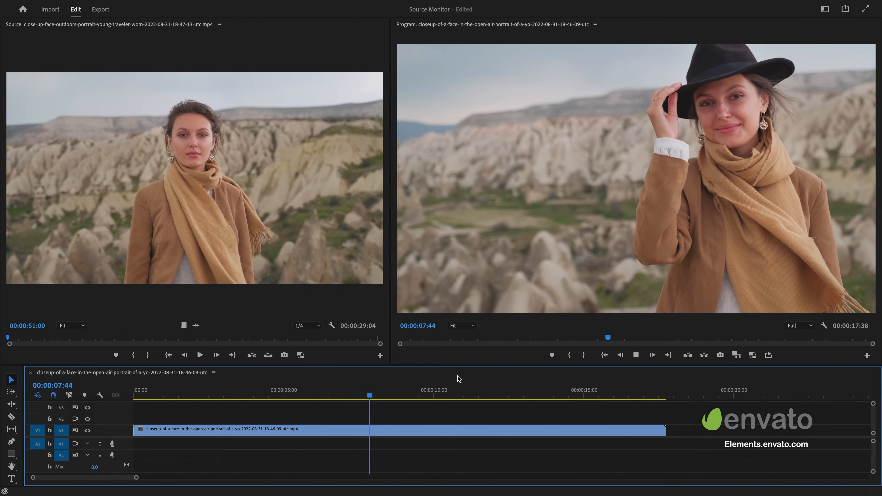
pyautogui.press('space')
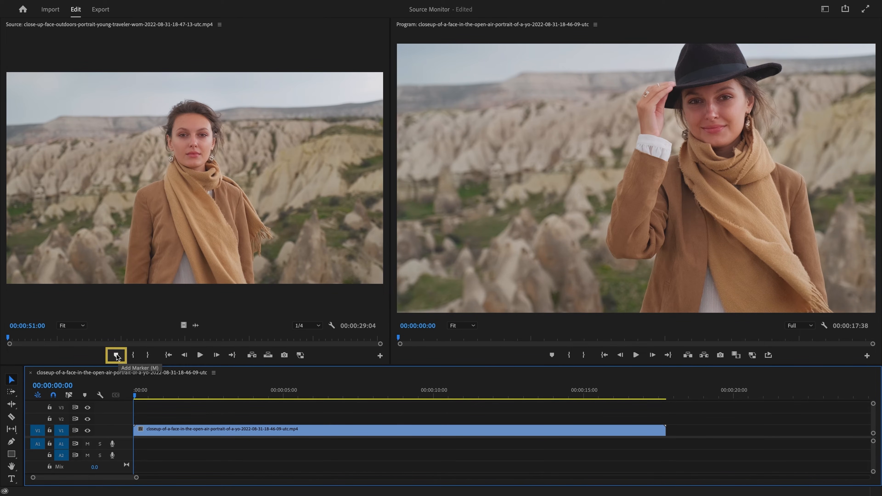
# - Add markers to the source clip at 00:00:51:00, 00:00:59:06, 00:01:01:03 and 00:01:02:16, and clear all its markers
pyautogui.click(116, 355)
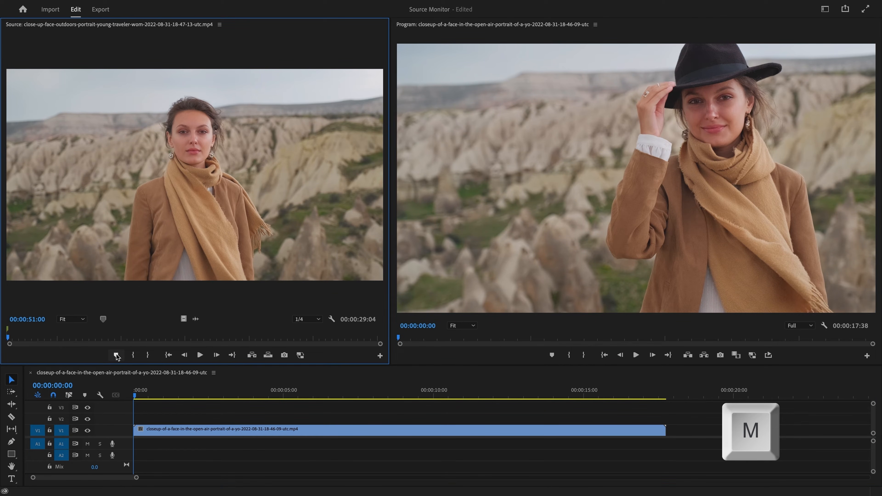
pyautogui.click(112, 337)
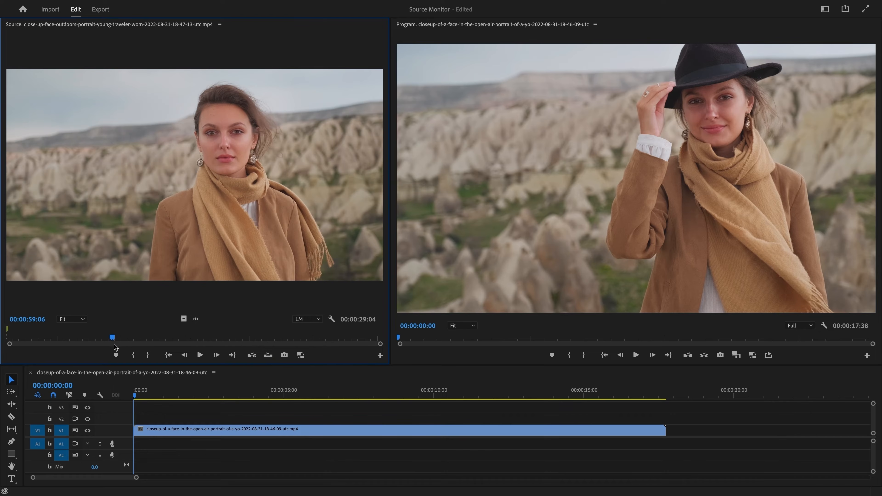
pyautogui.click(116, 355)
pyautogui.click(136, 339)
pyautogui.click(117, 355)
pyautogui.click(156, 340)
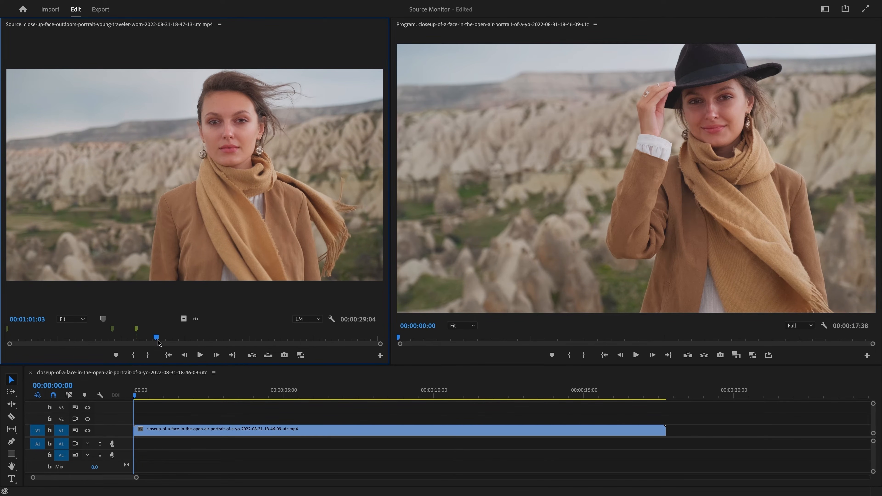
pyautogui.click(116, 355)
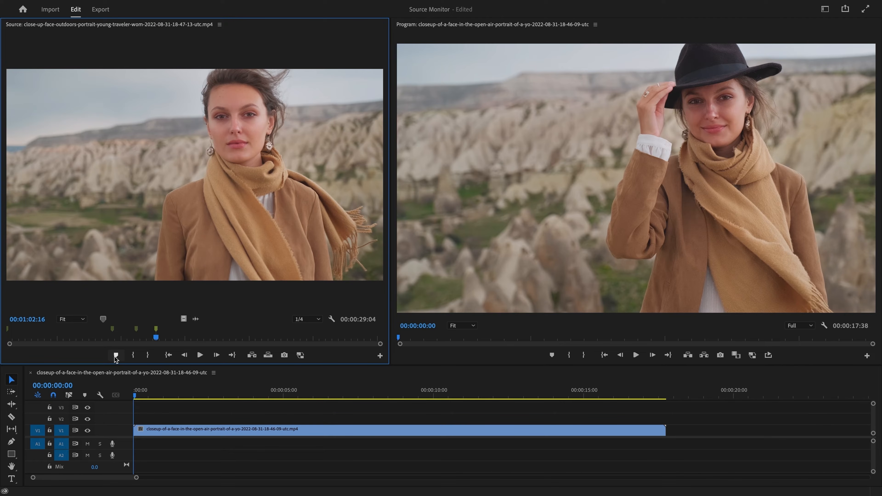
pyautogui.rightClick(124, 339)
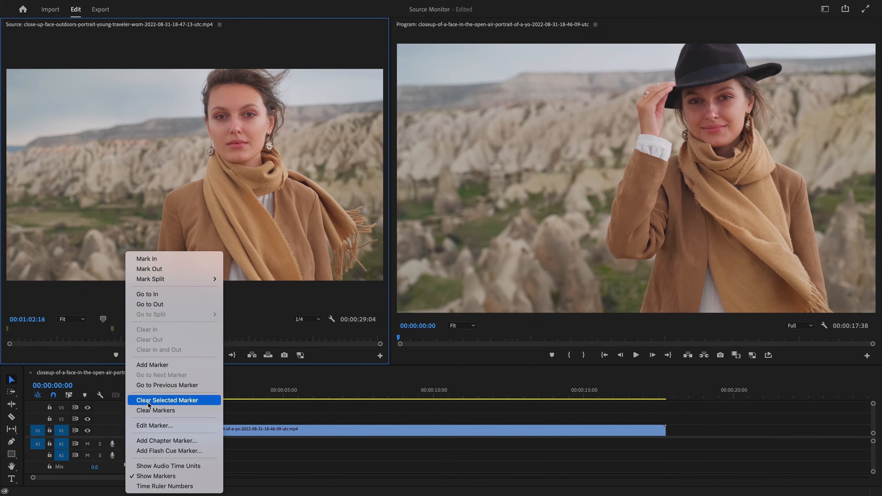
pyautogui.click(152, 412)
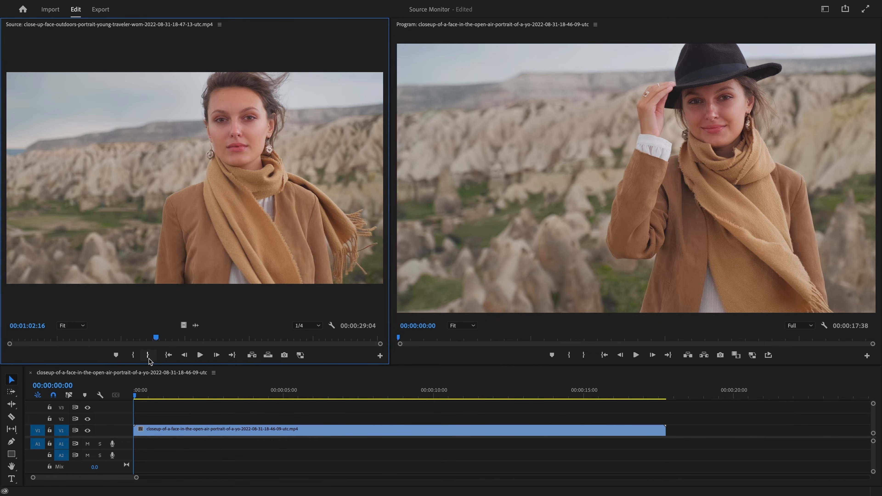
# - Mark the source clip's In point at 00:01:02:16 and its Out point at 00:01:06:09
pyautogui.press('i')
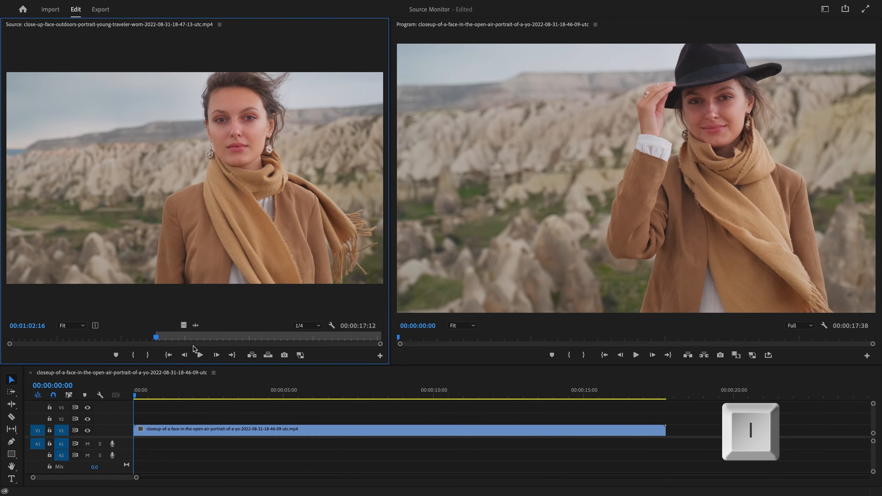
pyautogui.click(205, 342)
pyautogui.press('o')
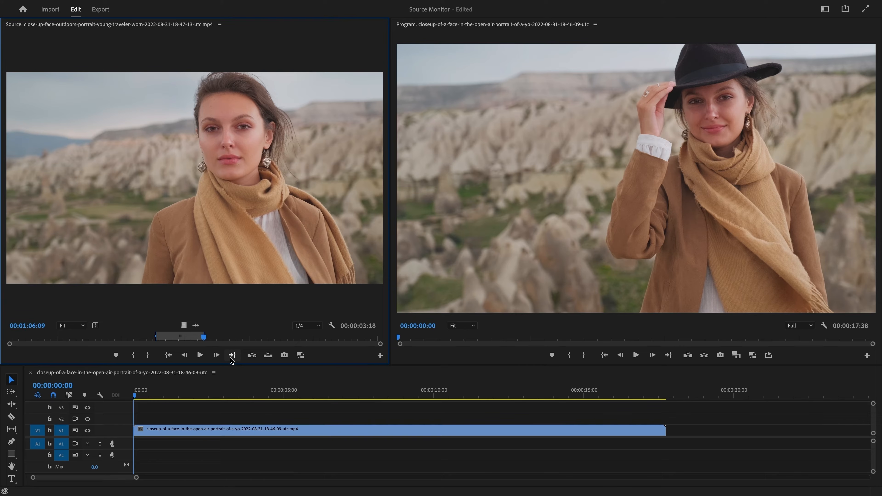
# - Jump to the source clip's In point and Out point, and play the clip on to 00:01:10:12
pyautogui.hotkey('shift', 'i')
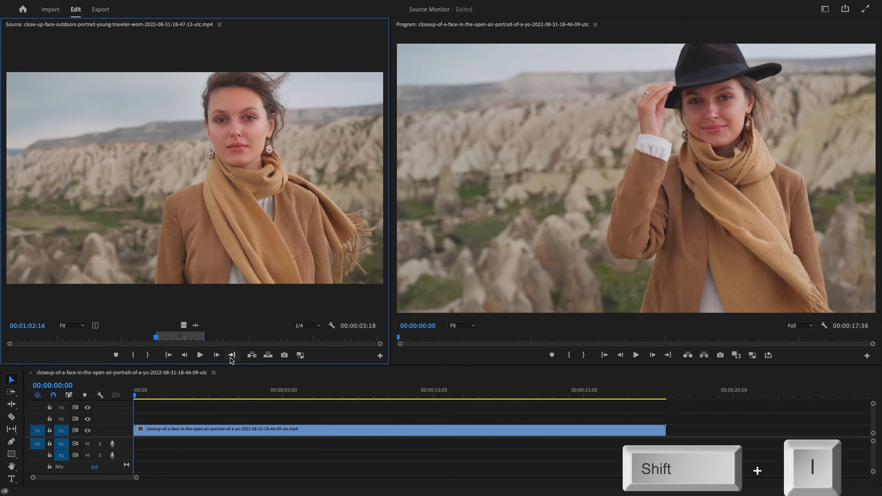
pyautogui.hotkey('shift', 'o')
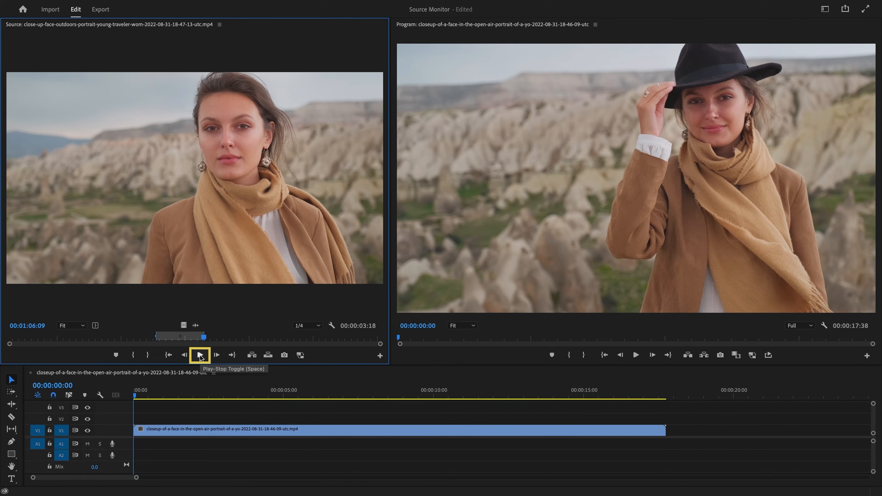
pyautogui.click(201, 356)
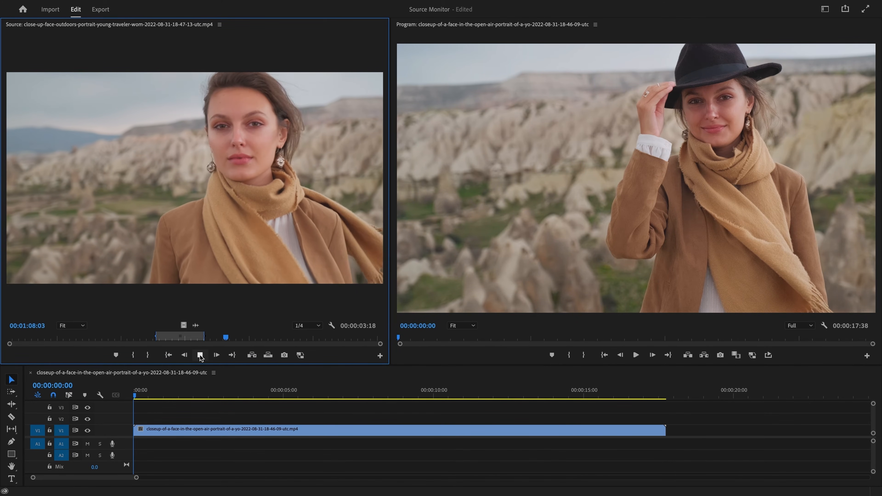
pyautogui.click(200, 356)
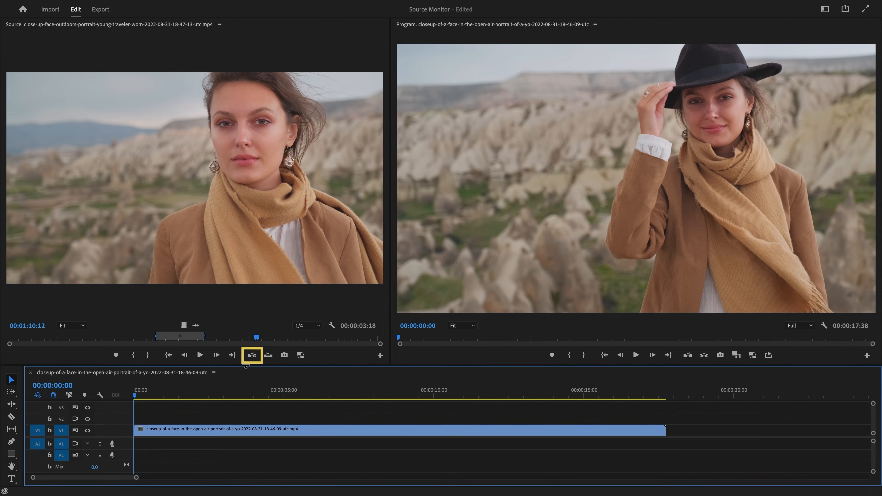
# - Insert the marked source range into the sequence at 00:00:02:42
pyautogui.moveTo(211, 396); pyautogui.dragTo(219, 400)
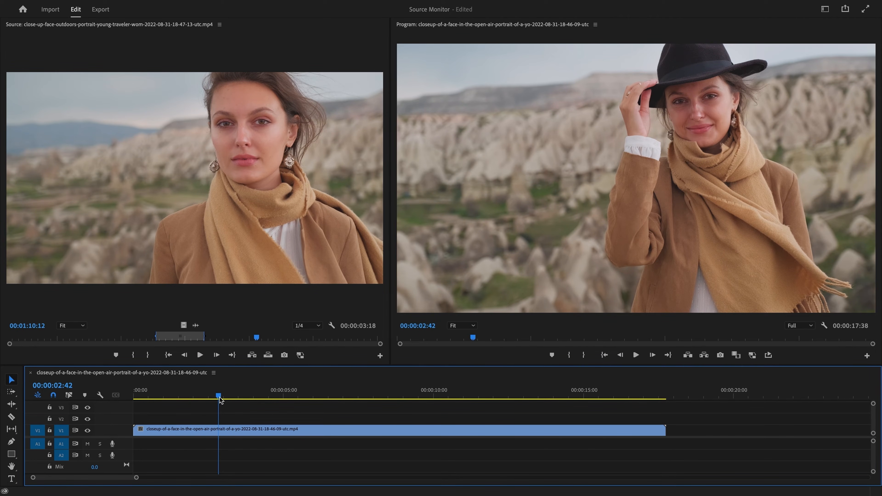
pyautogui.press(',')
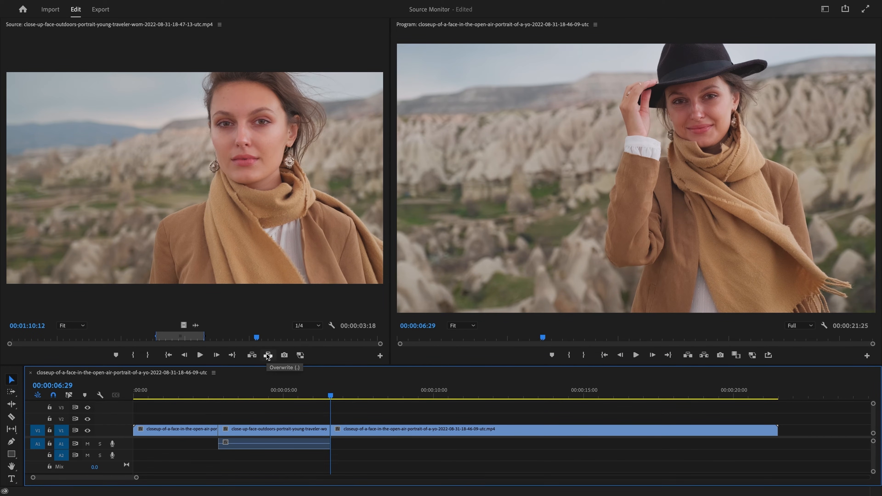
# - Overwrite the sequence at 00:00:09:14 with the marked source range
pyautogui.click(400, 393)
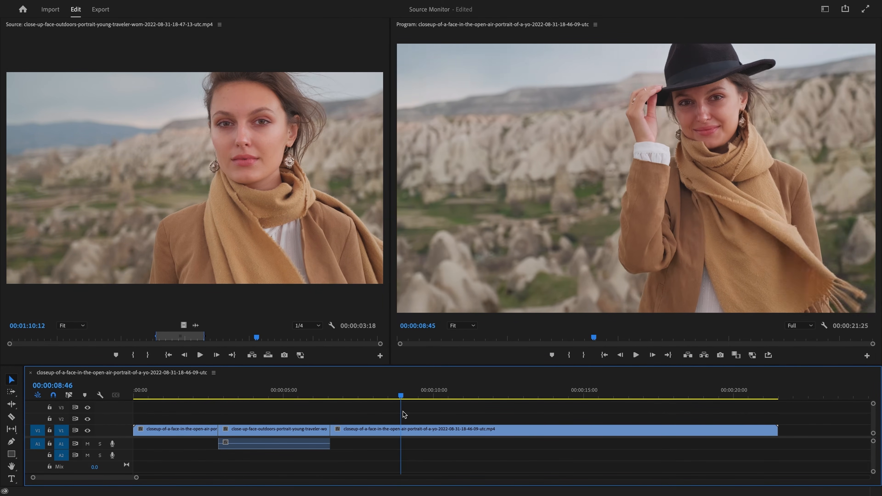
pyautogui.moveTo(403, 412); pyautogui.dragTo(413, 413)
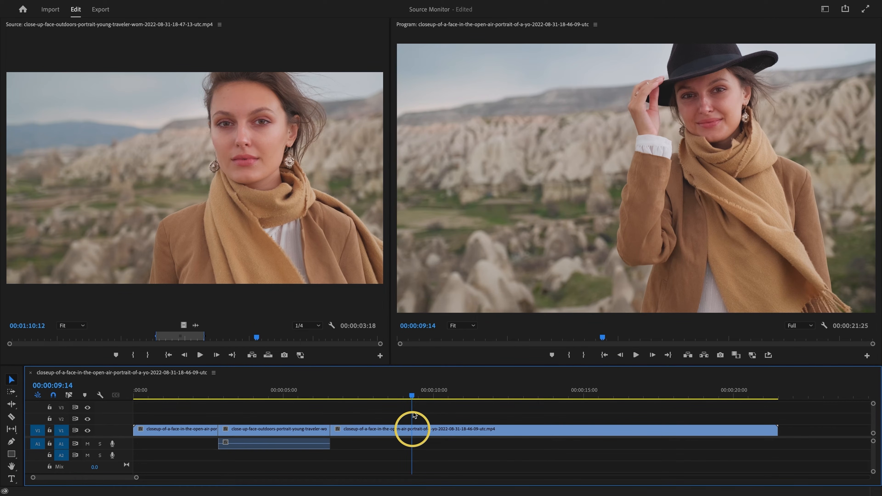
pyautogui.press('.')
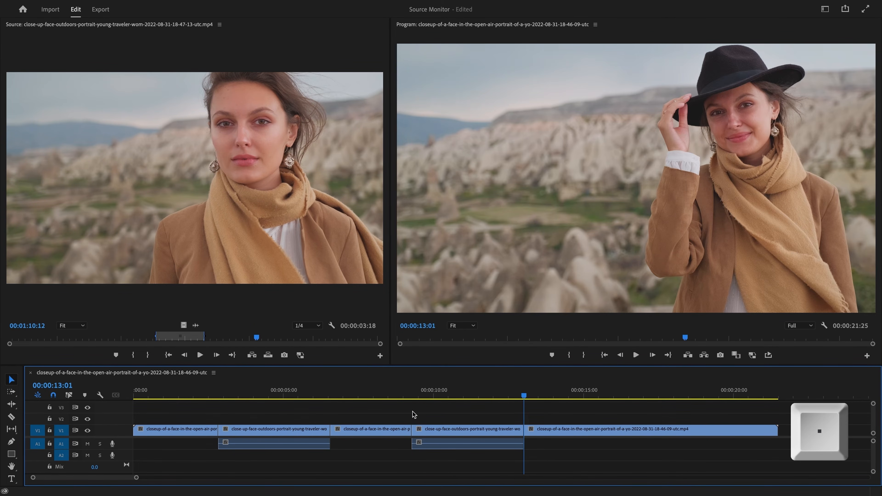
# - Move the sequence playhead back to 00:00:08:05
pyautogui.click(284, 356)
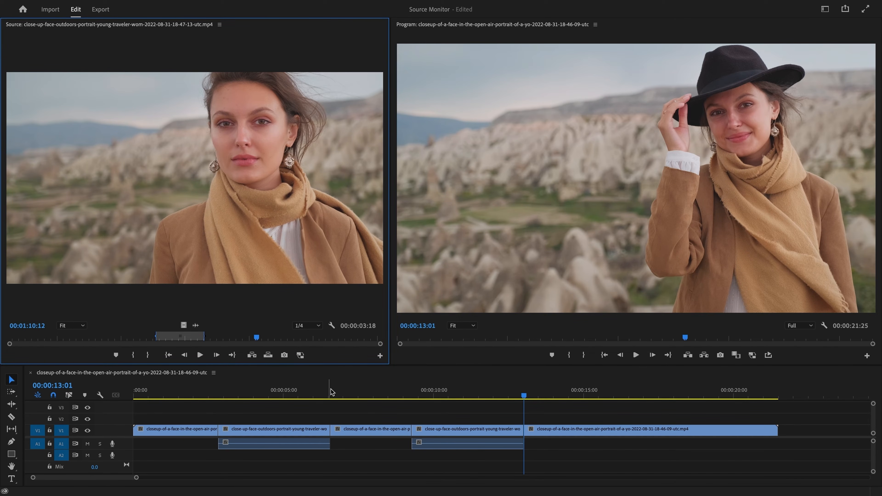
pyautogui.click(384, 399)
pyautogui.moveTo(386, 400); pyautogui.dragTo(378, 401)
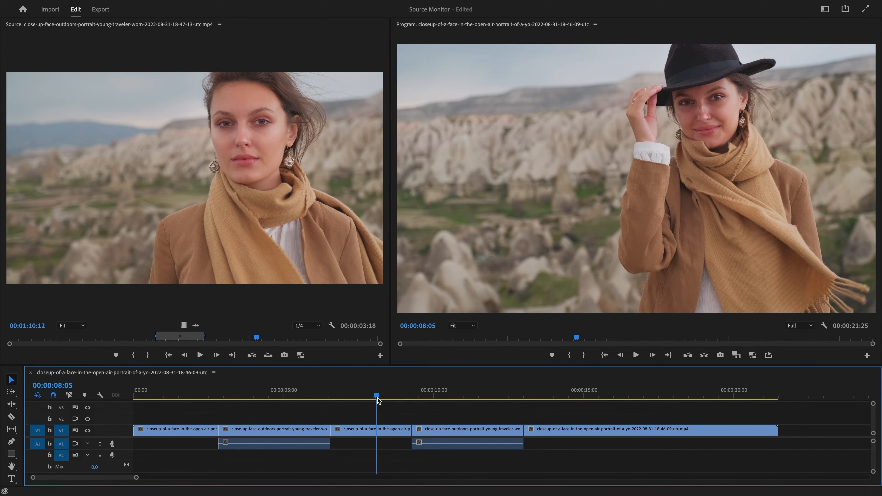
# - Export the source clip's current frame as a JPEG named girl and import it into the project
pyautogui.click(284, 355)
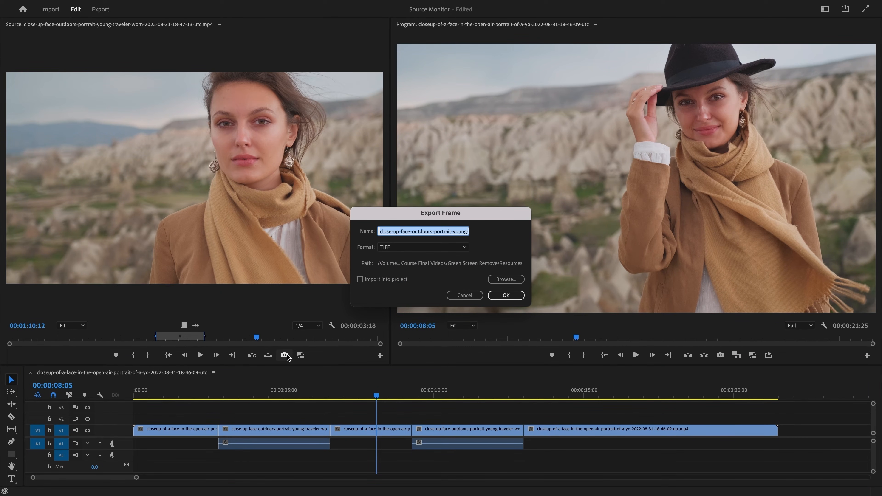
pyautogui.write('girl')
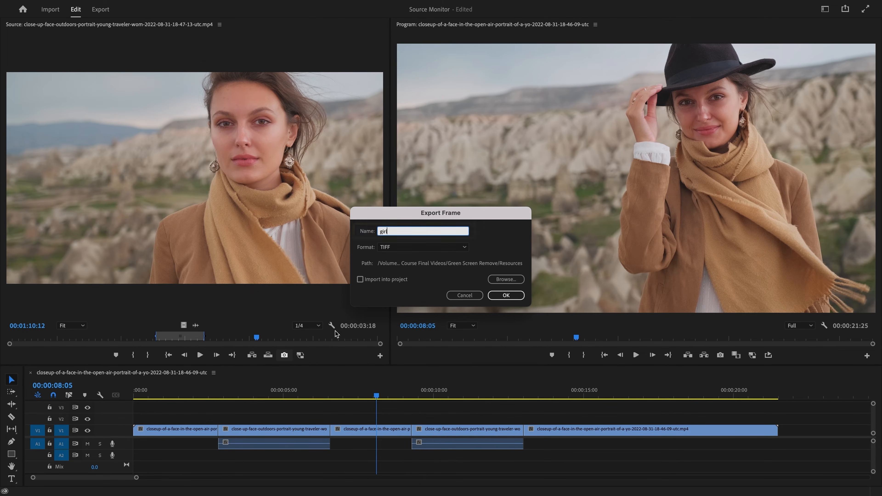
pyautogui.click(399, 247)
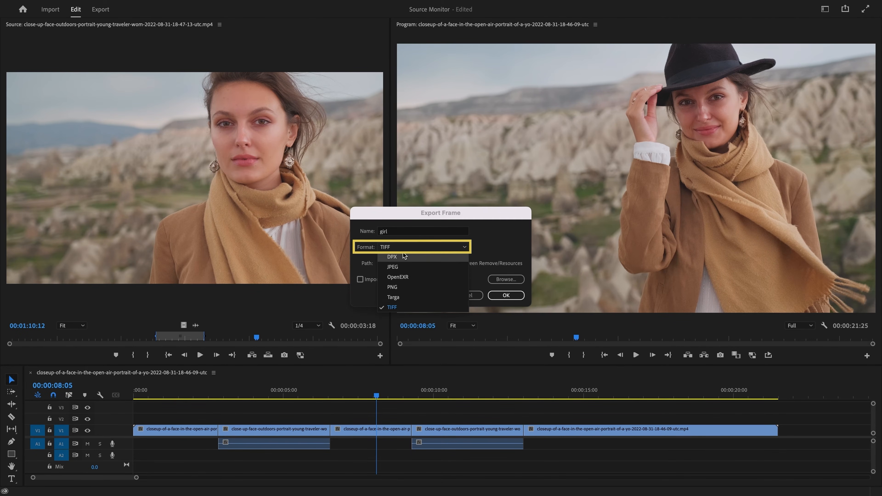
pyautogui.click(400, 272)
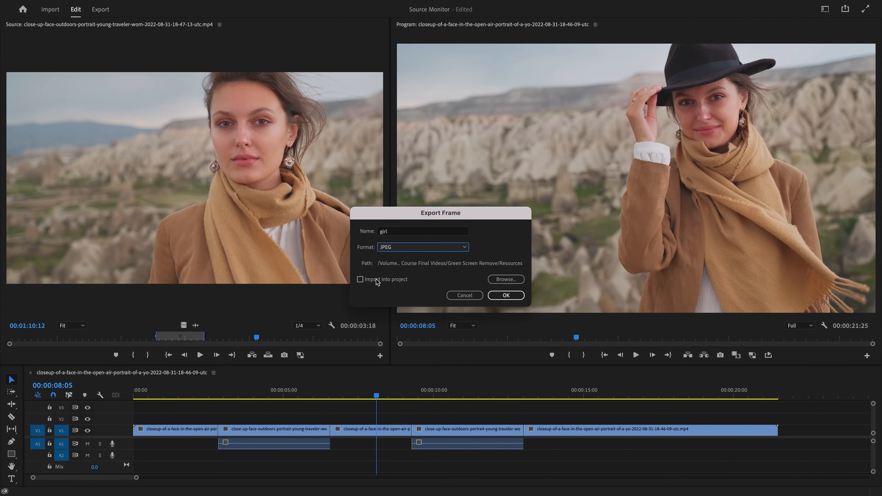
pyautogui.click(360, 281)
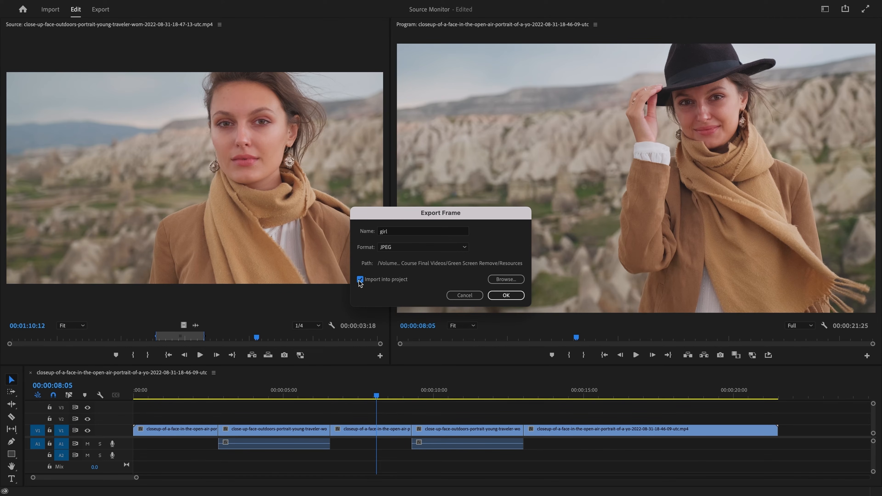
pyautogui.click(497, 297)
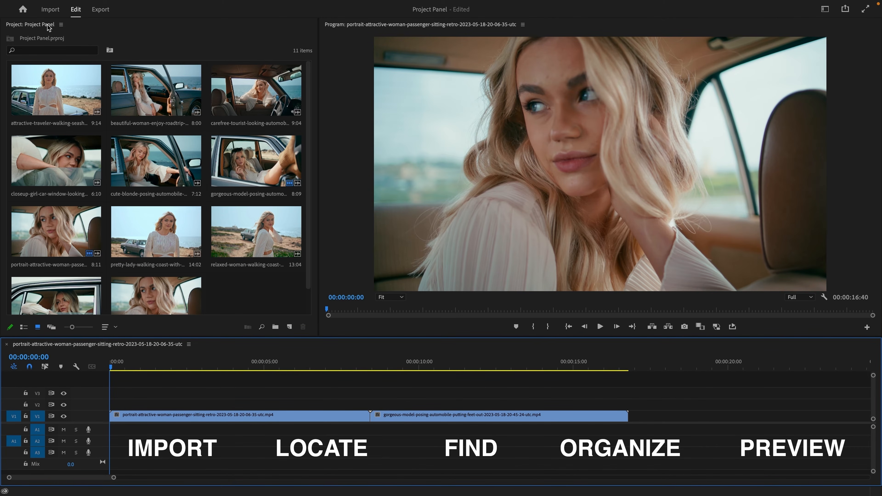
# - Save the project while switching it to read-only mode, and return it to read/write mode
pyautogui.click(10, 328)
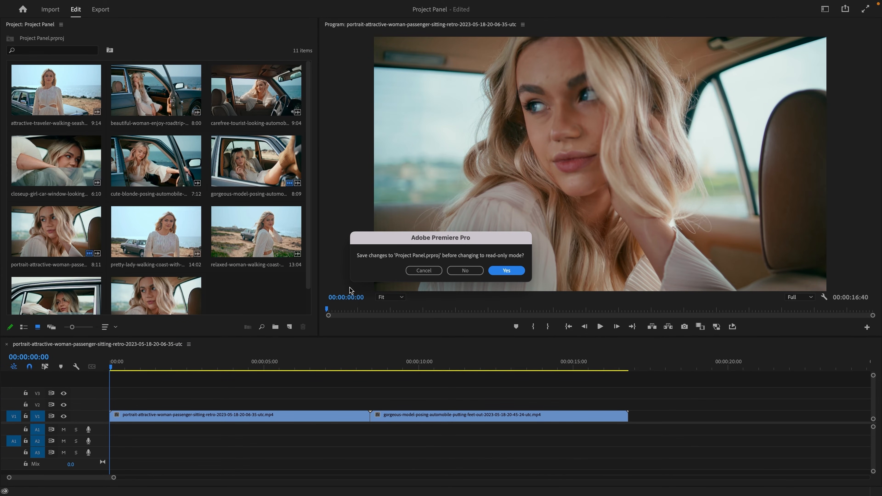
pyautogui.click(504, 274)
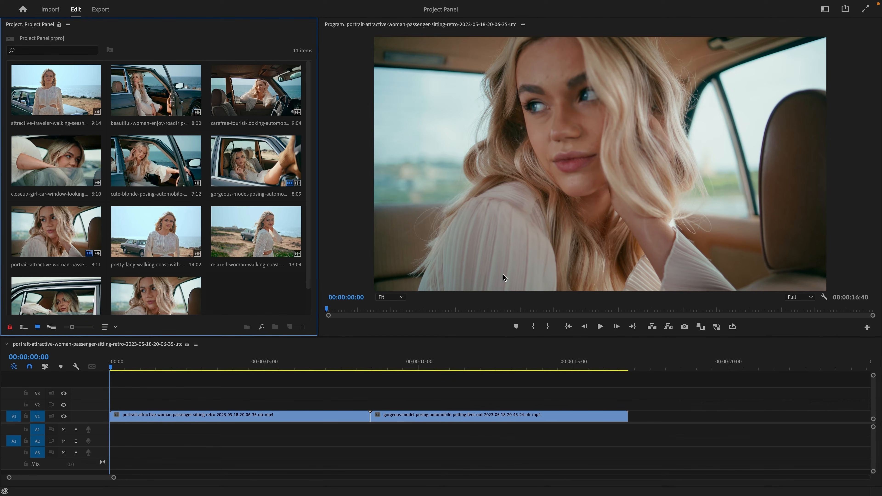
pyautogui.click(10, 327)
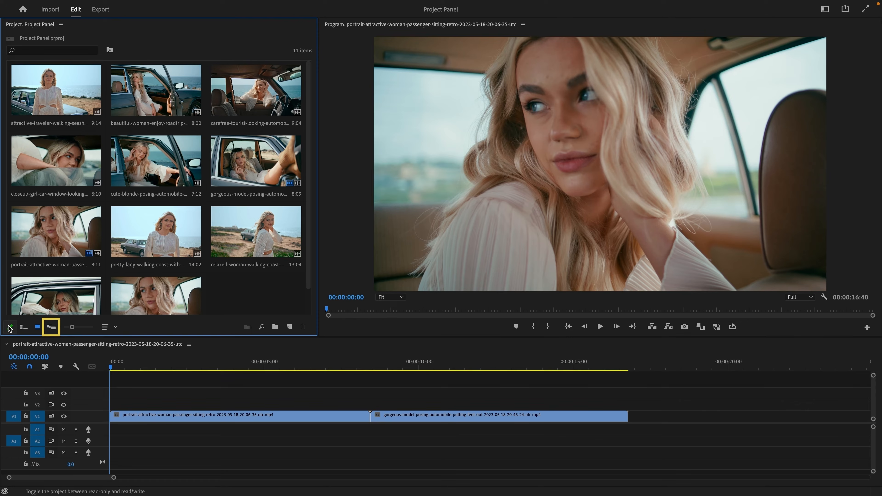
# - Show the project items in List View, Icon View and Freeform View in turn
pyautogui.click(25, 329)
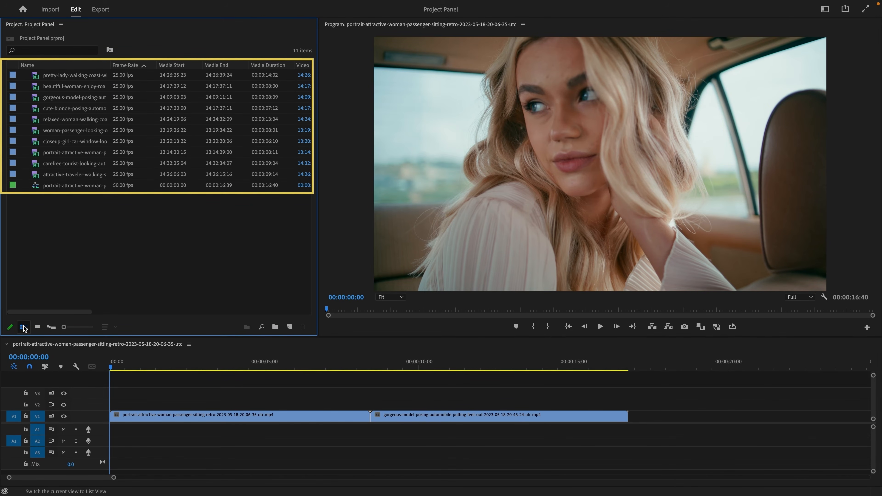
pyautogui.click(38, 328)
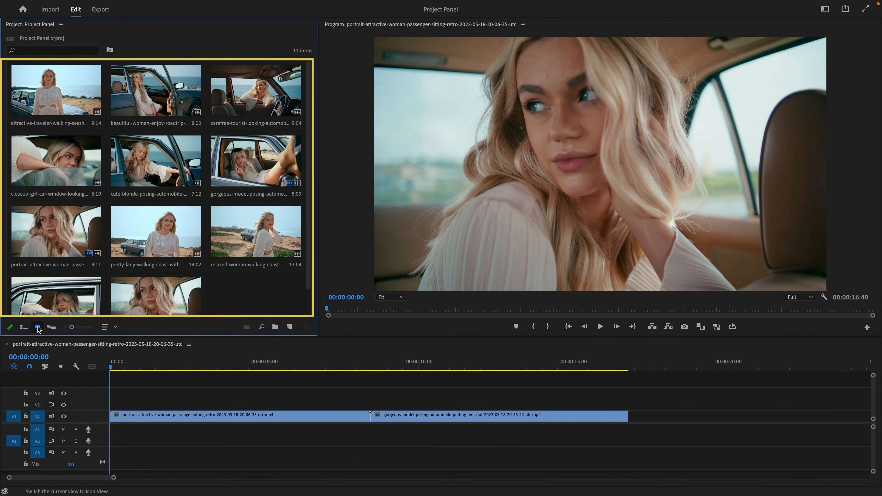
pyautogui.click(52, 328)
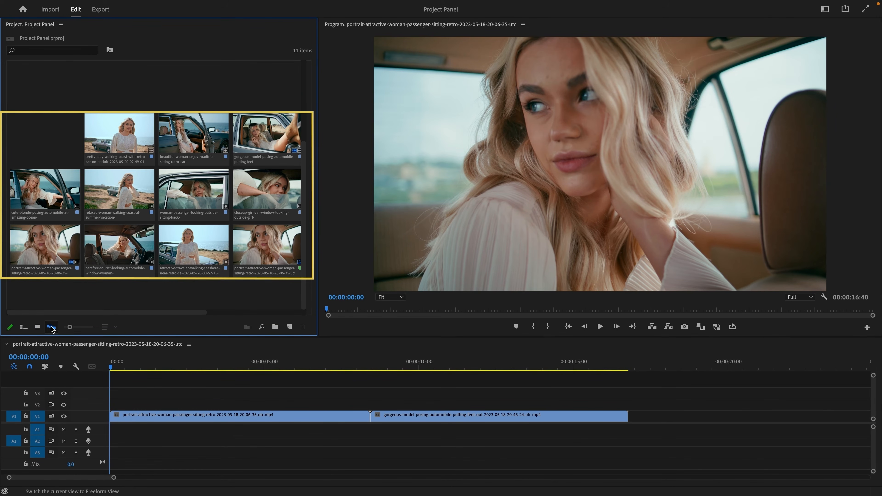
# - Play the sequence from its start and stop at 00:00:09:06
pyautogui.press('space')
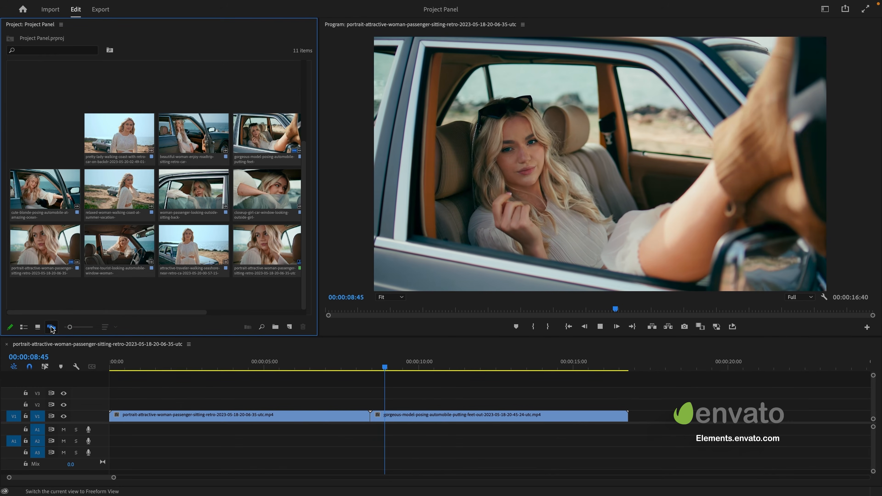
pyautogui.press('space')
# - Switch the project items back to Icon View and look through their sort order options
pyautogui.click(38, 327)
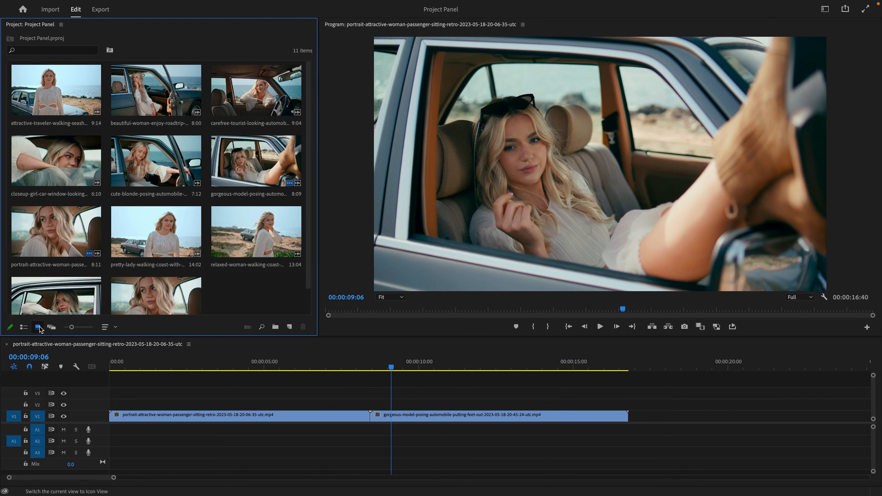
pyautogui.moveTo(71, 328); pyautogui.dragTo(72, 328)
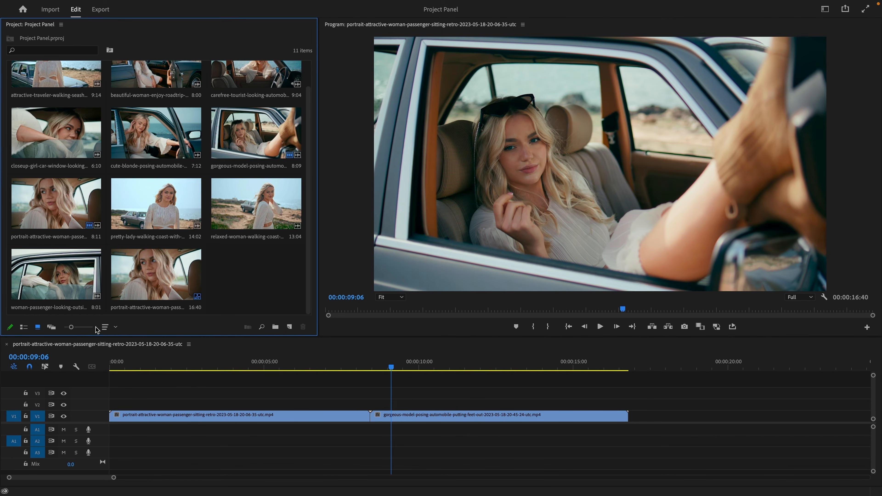
pyautogui.click(109, 329)
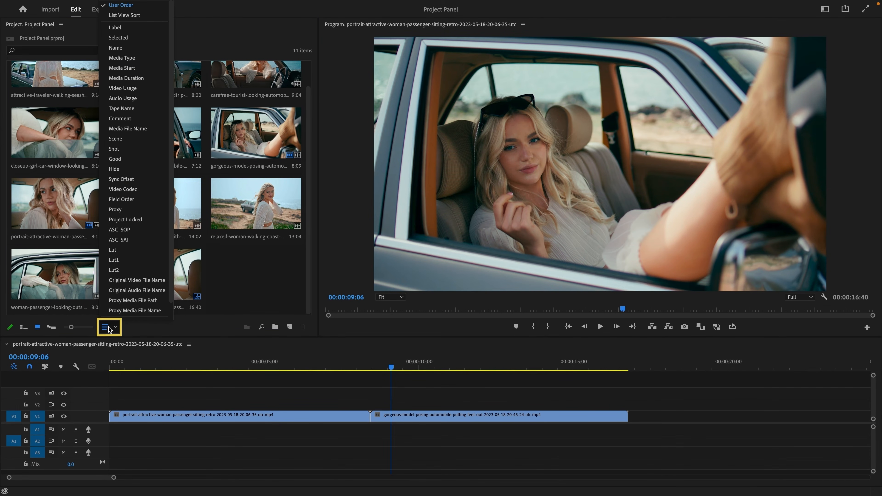
pyautogui.click(108, 329)
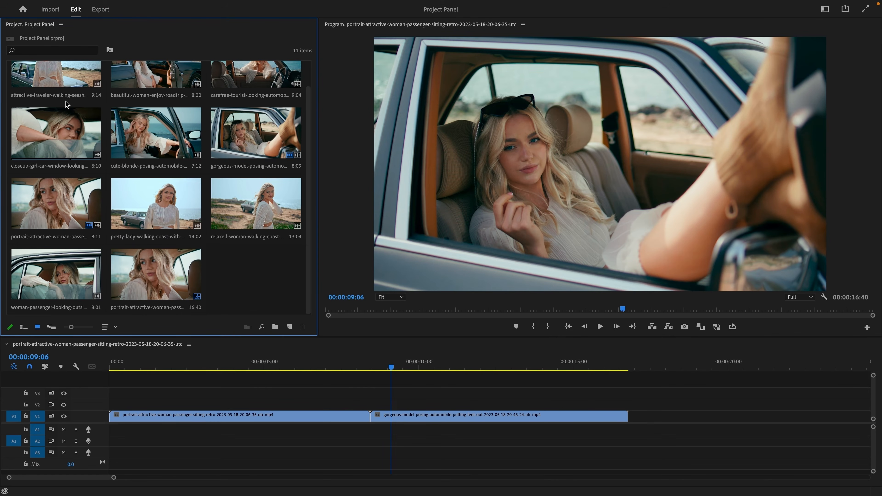
# - Select the ten video clips and view the Automate To Sequence settings and the Find dialog without applying either
pyautogui.click(60, 80)
pyautogui.keyDown('shift'); pyautogui.click(70, 269); pyautogui.keyUp('shift')
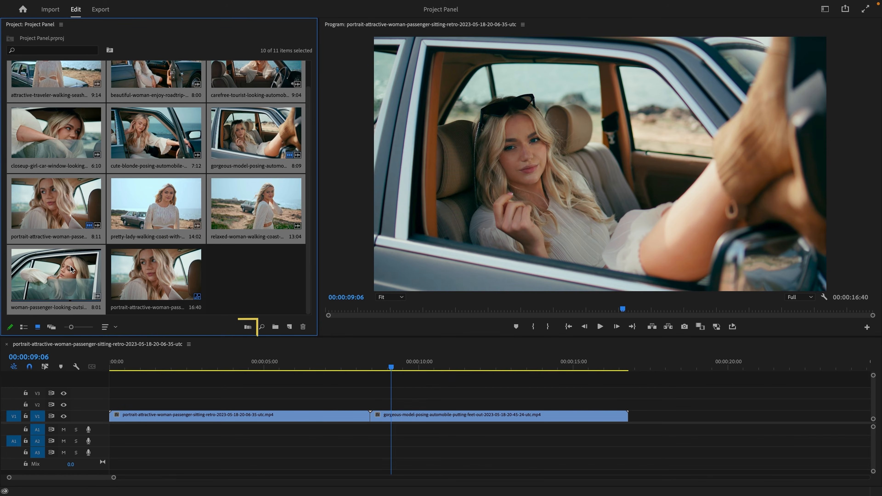
pyautogui.click(252, 332)
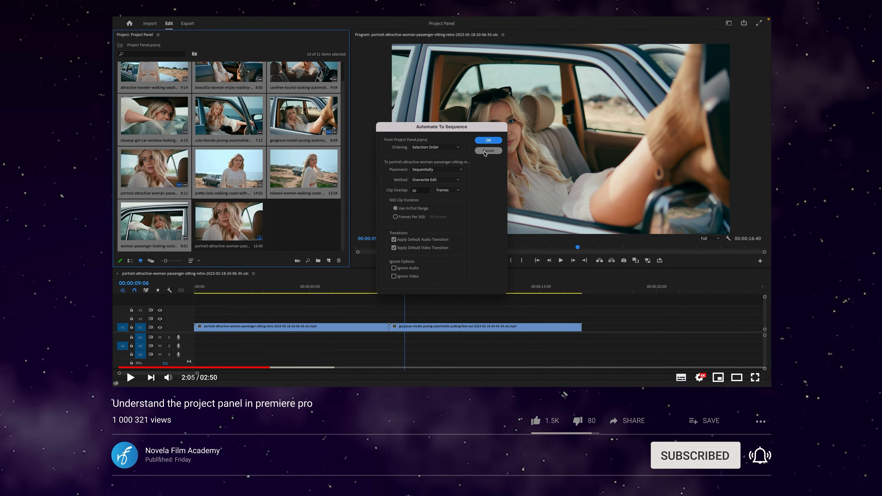
pyautogui.click(486, 153)
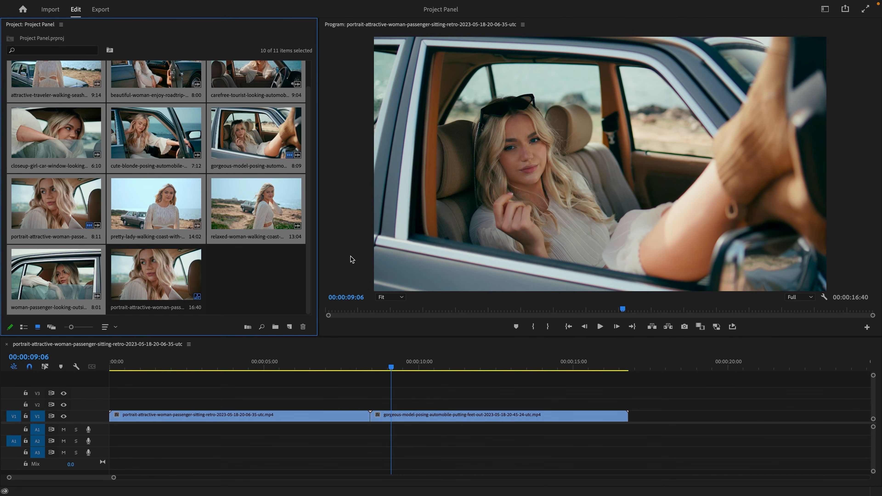
pyautogui.click(263, 327)
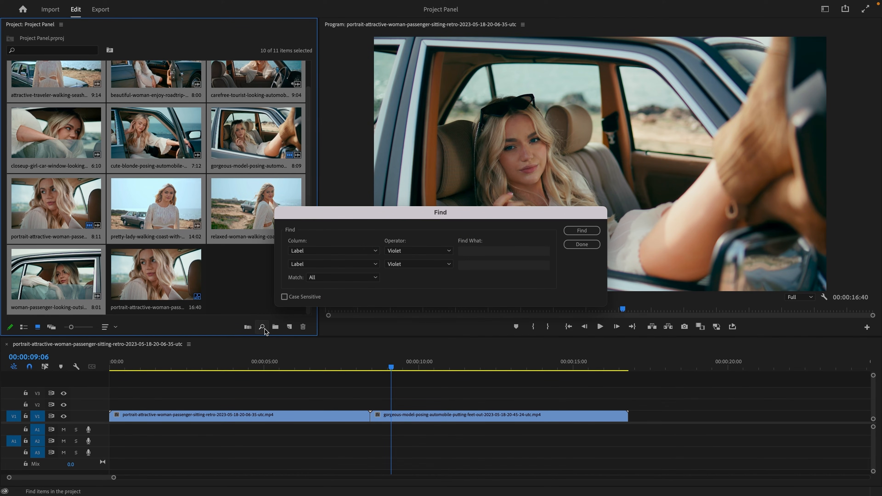
pyautogui.click(582, 244)
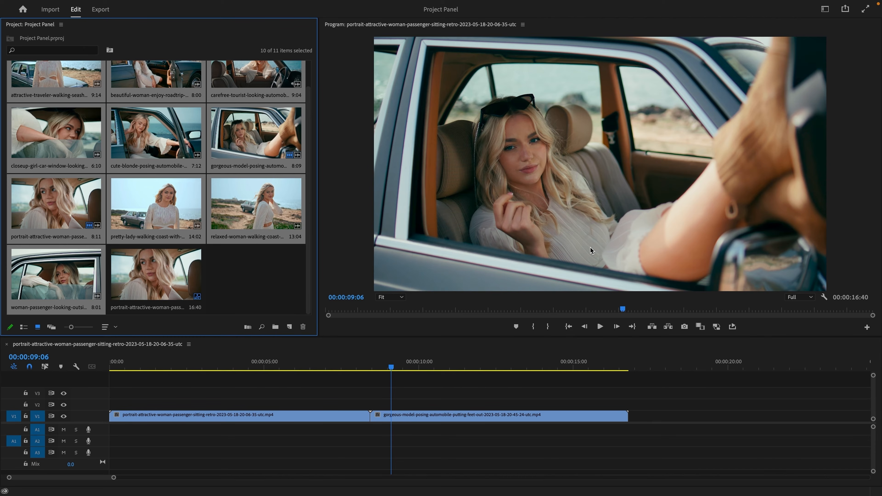
# - Create a new bin in the project and delete it after reviewing the available new item types
pyautogui.click(275, 327)
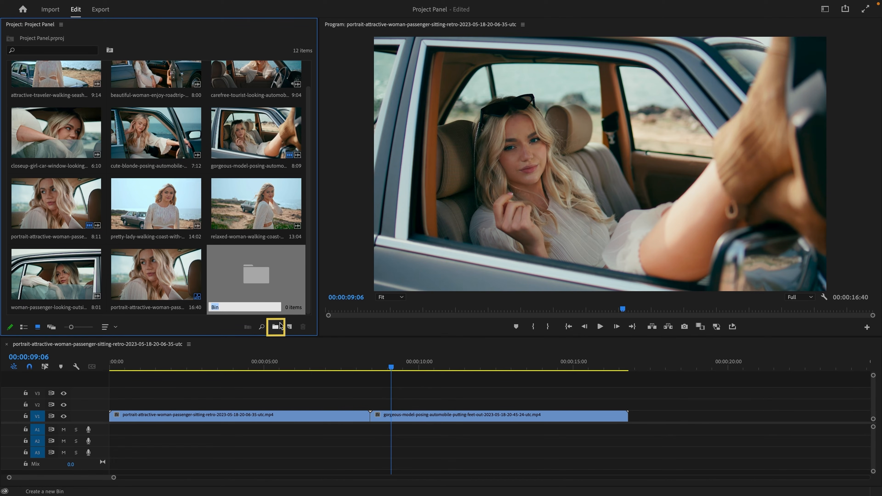
pyautogui.click(271, 283)
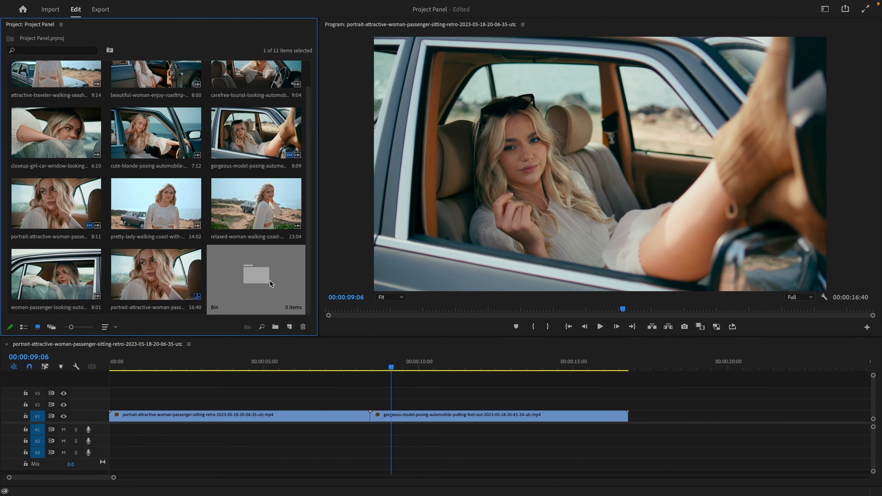
pyautogui.click(291, 327)
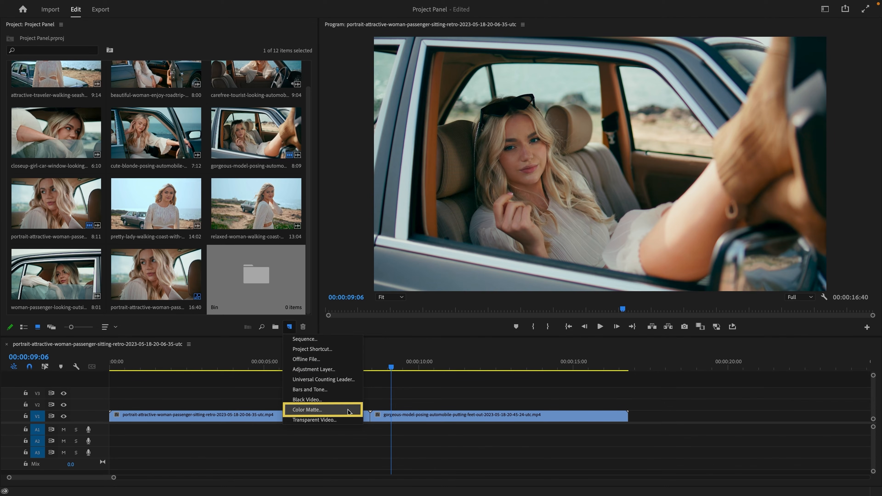
pyautogui.click(293, 329)
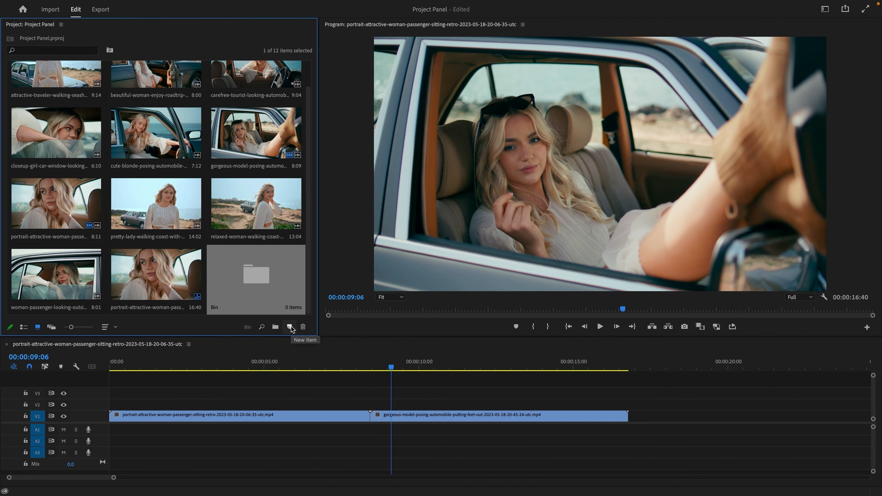
pyautogui.click(303, 328)
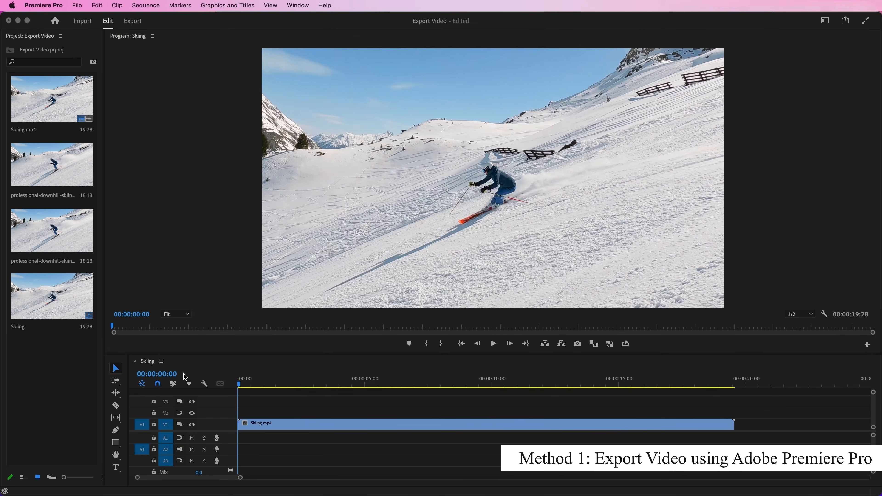
# - Open the media export settings for the Skiing sequence
pyautogui.click(150, 362)
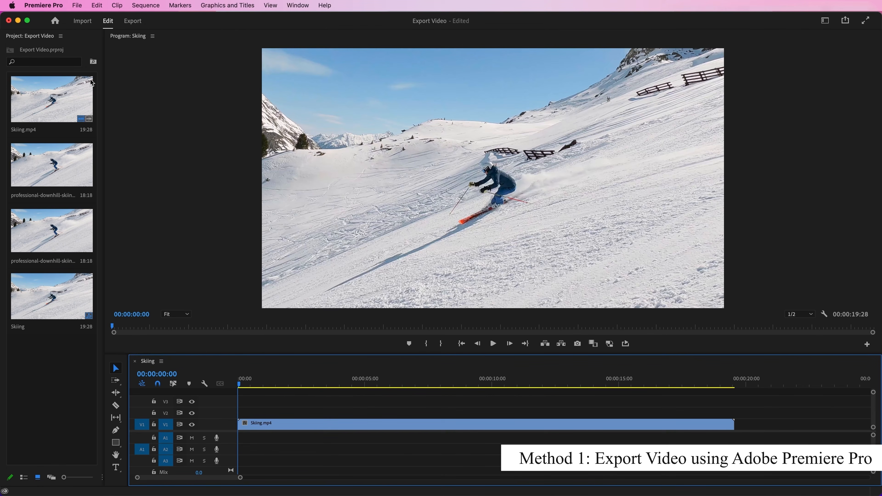
pyautogui.click(78, 5)
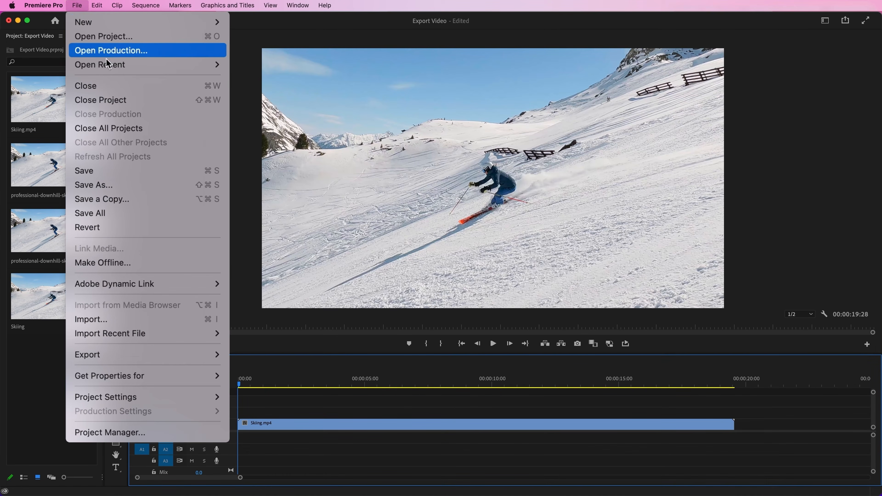
pyautogui.moveTo(139, 257)
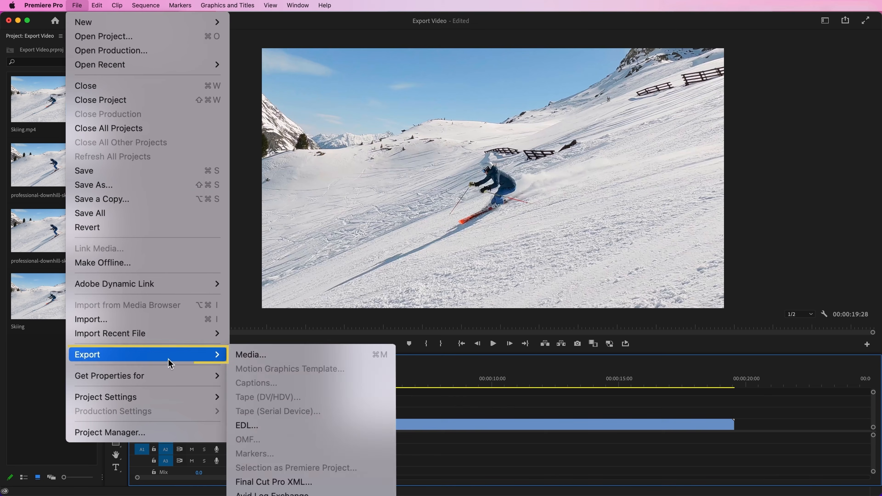
pyautogui.click(288, 355)
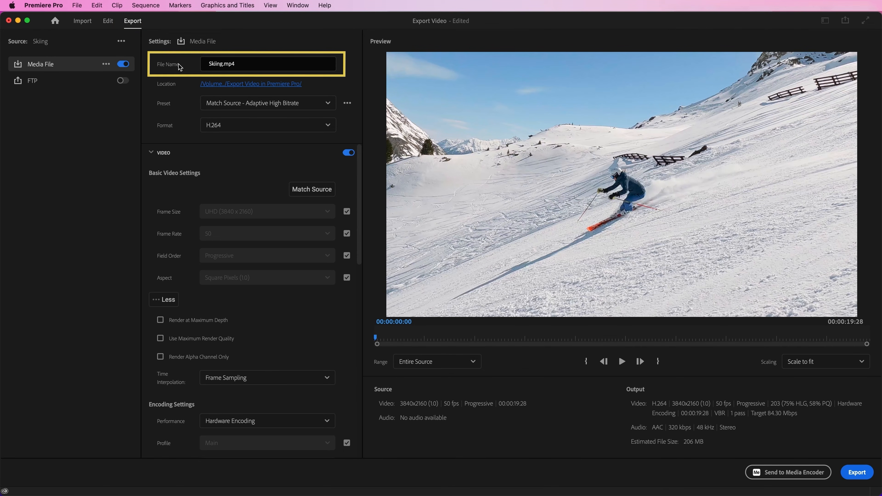
# - Name the export file Sample and save it in the Export Video in Premiere Pro folder as an mp4 video file
pyautogui.click(208, 64)
pyautogui.write('Sample')
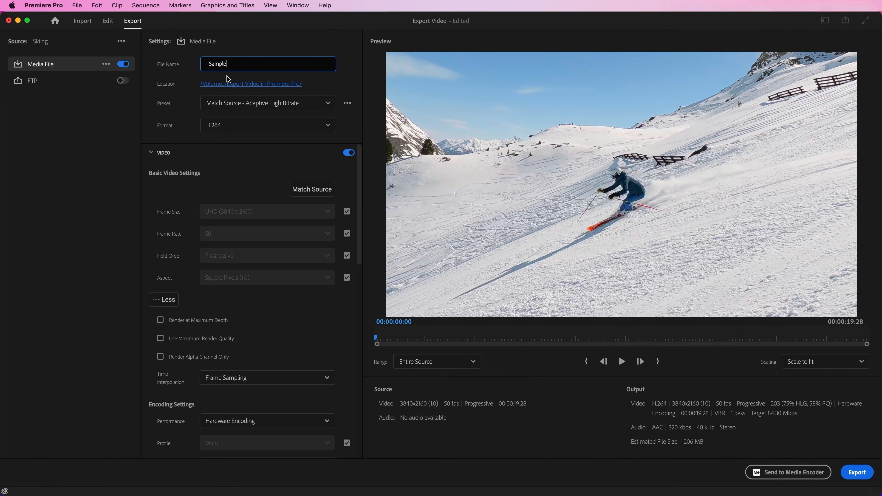
pyautogui.click(239, 90)
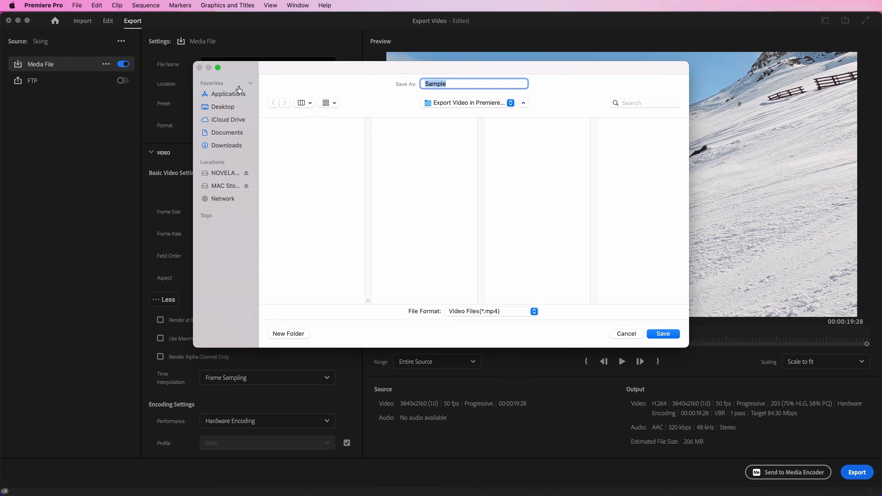
pyautogui.click(661, 335)
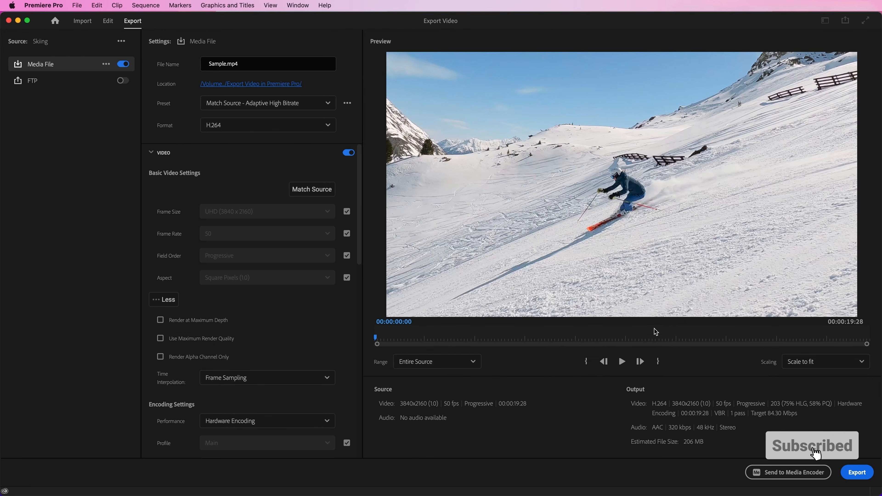
# - Choose the Match Source - Adaptive High Bitrate preset and the H.264 format for the export
pyautogui.click(300, 103)
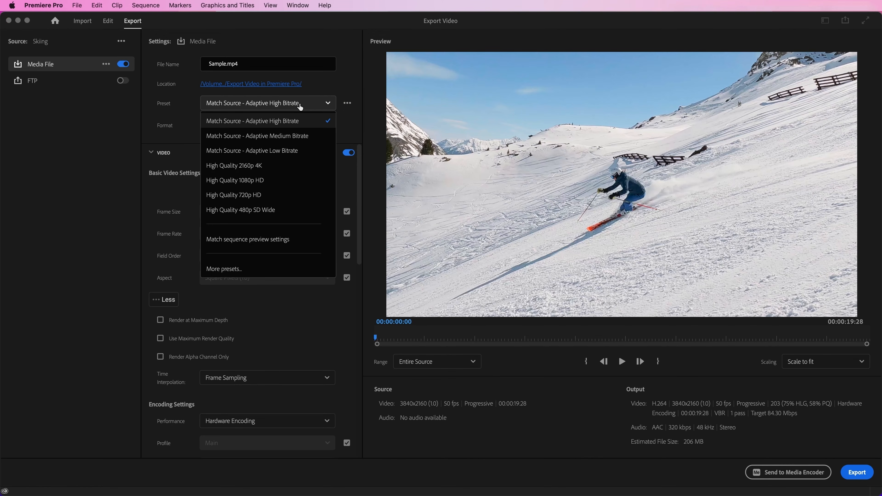
pyautogui.click(305, 122)
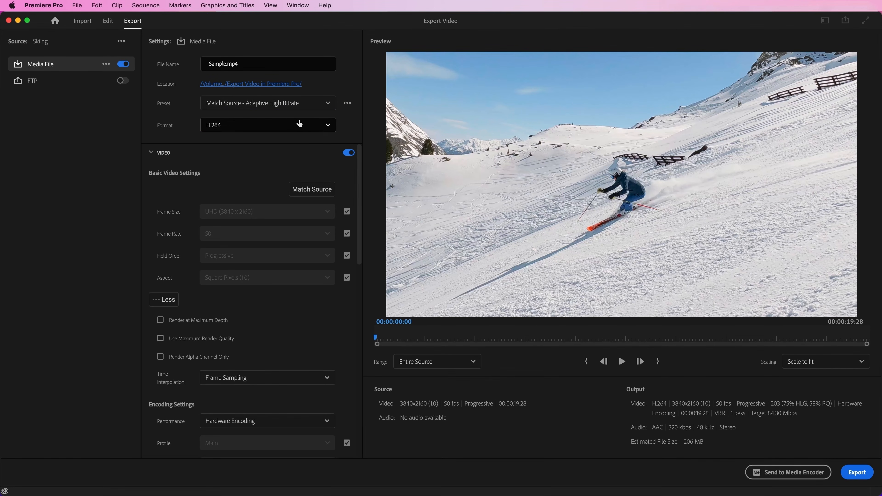
pyautogui.click(282, 128)
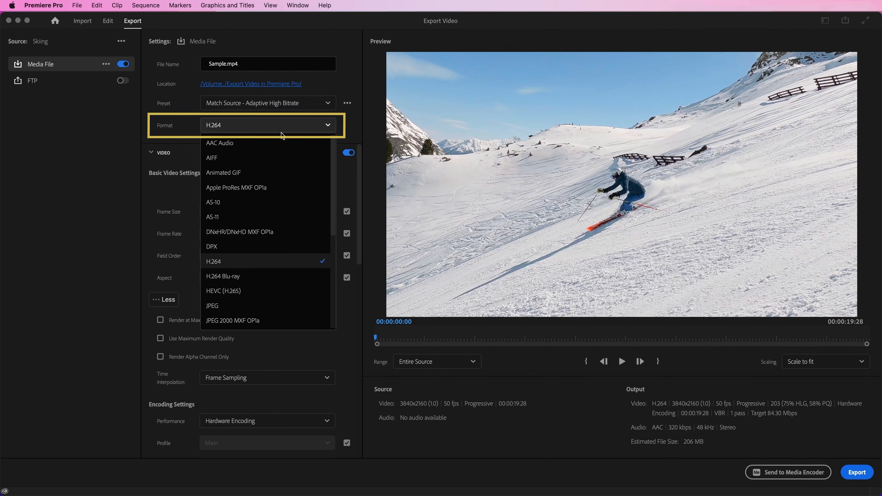
pyautogui.click(289, 261)
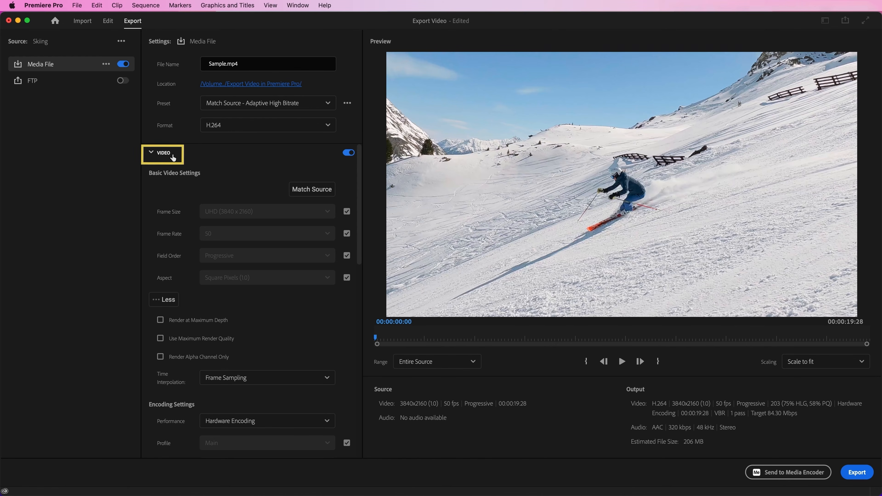
# - Enable Render at Maximum Depth and Use Maximum Render Quality, and export the Skiing sequence
pyautogui.click(160, 321)
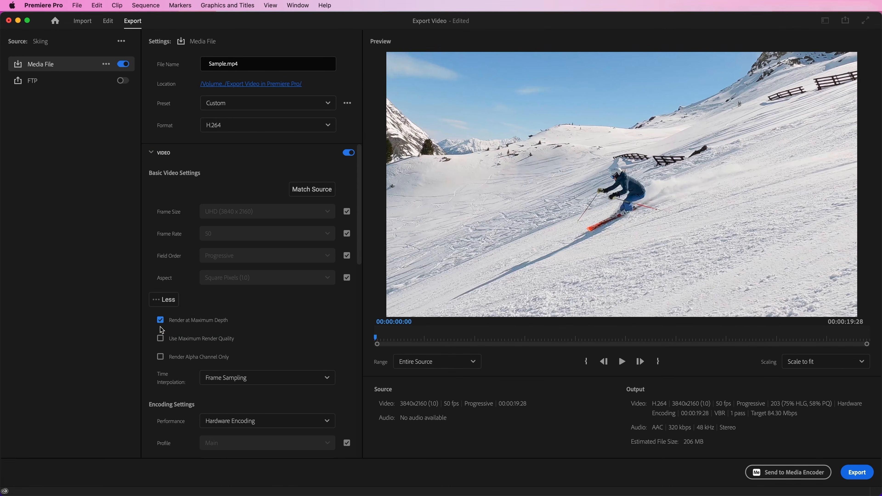
pyautogui.click(160, 339)
pyautogui.click(855, 477)
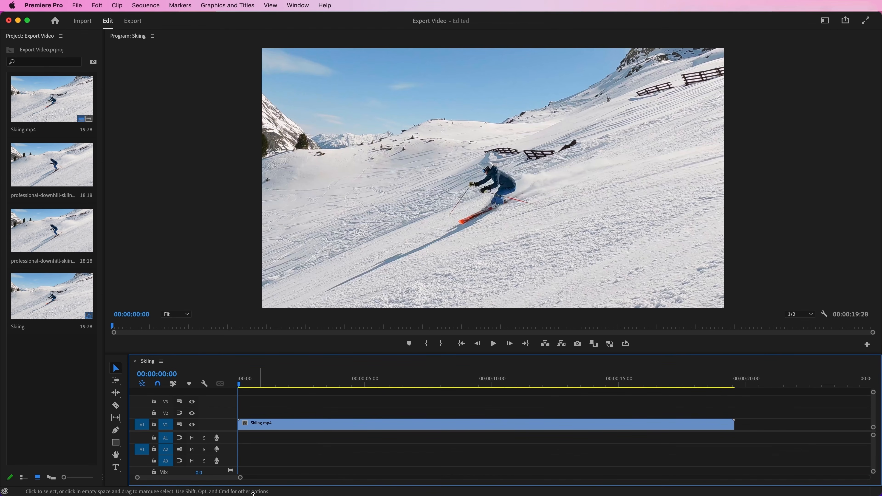
# - Reopen the media export settings for the Skiing sequence from the editing workspace
pyautogui.moveTo(241, 495)
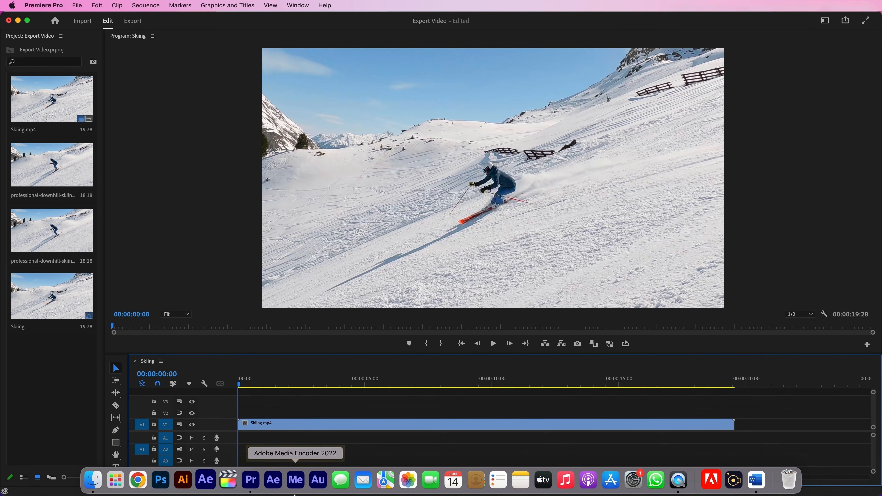
pyautogui.click(77, 5)
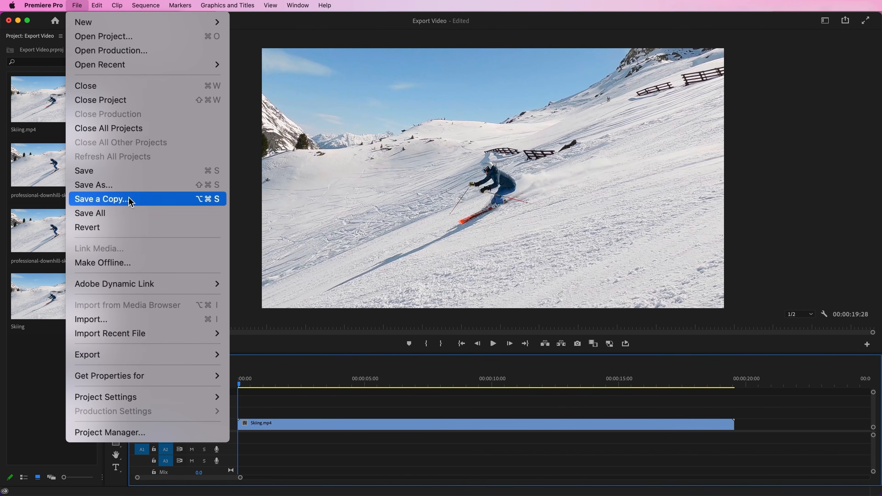
pyautogui.moveTo(152, 355)
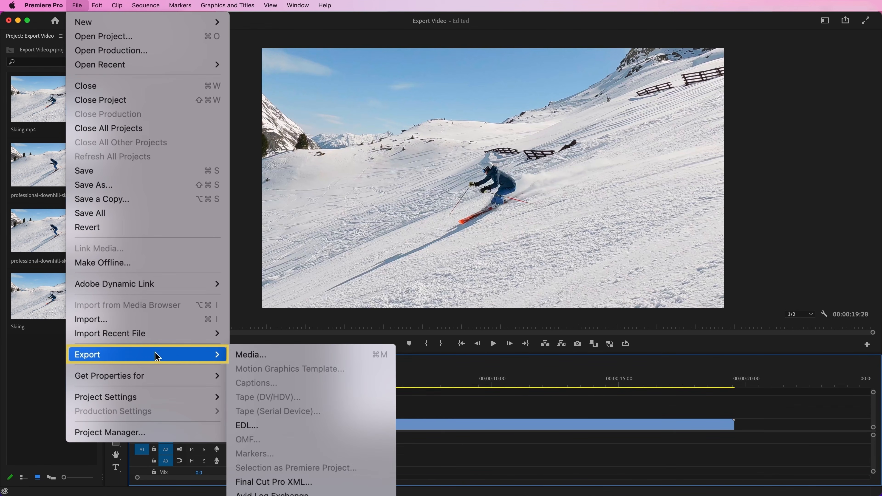
pyautogui.click(251, 355)
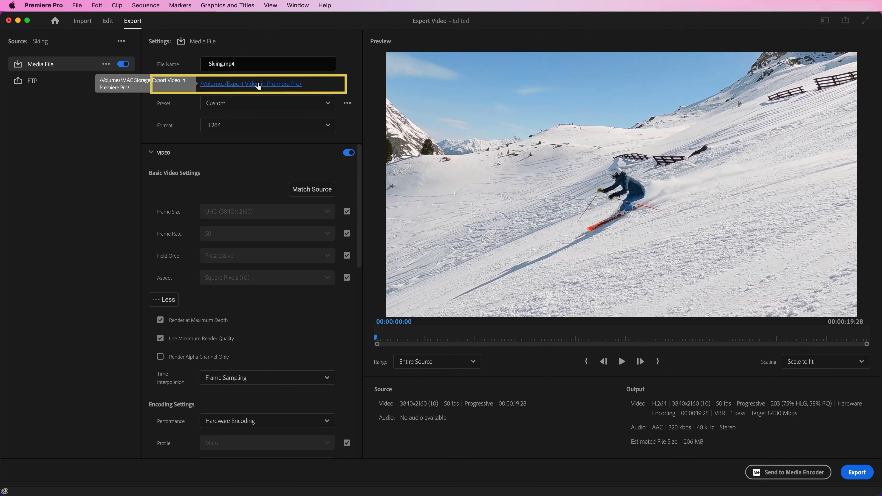
# - Review the preset and format choices, keep Custom and H.264, and send the Skiing export to Media Encoder
pyautogui.click(258, 103)
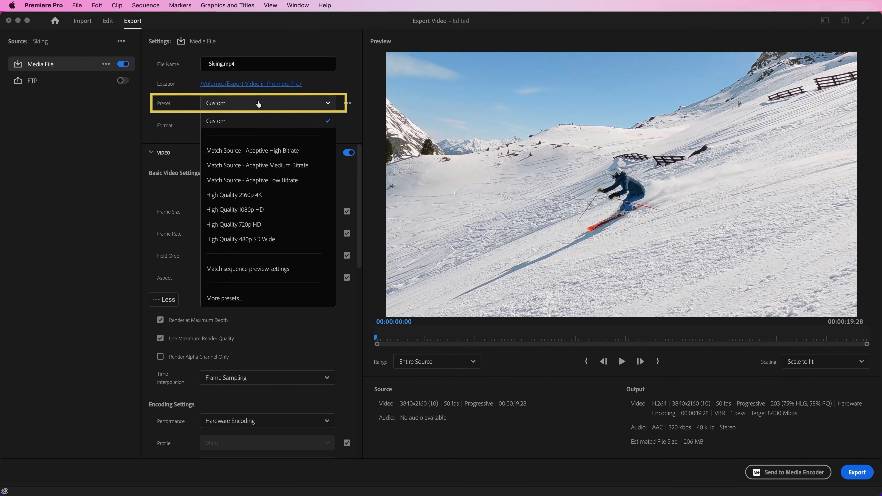
pyautogui.click(258, 104)
pyautogui.click(259, 125)
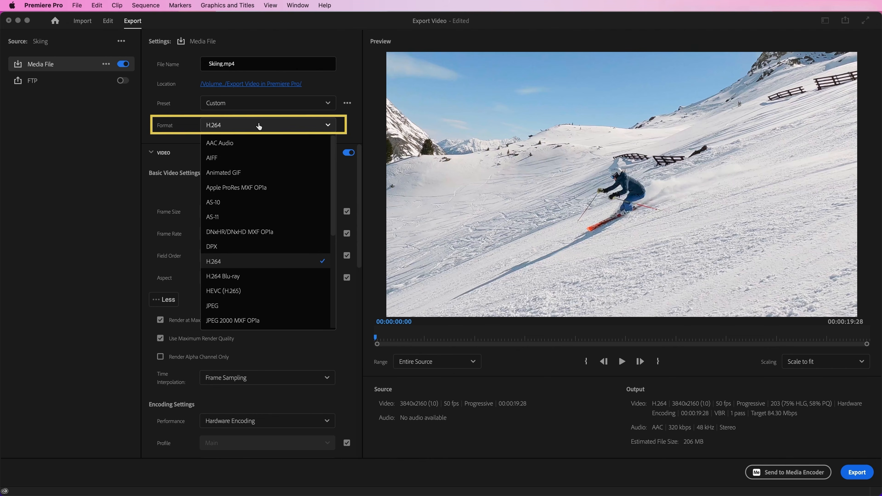
pyautogui.click(259, 125)
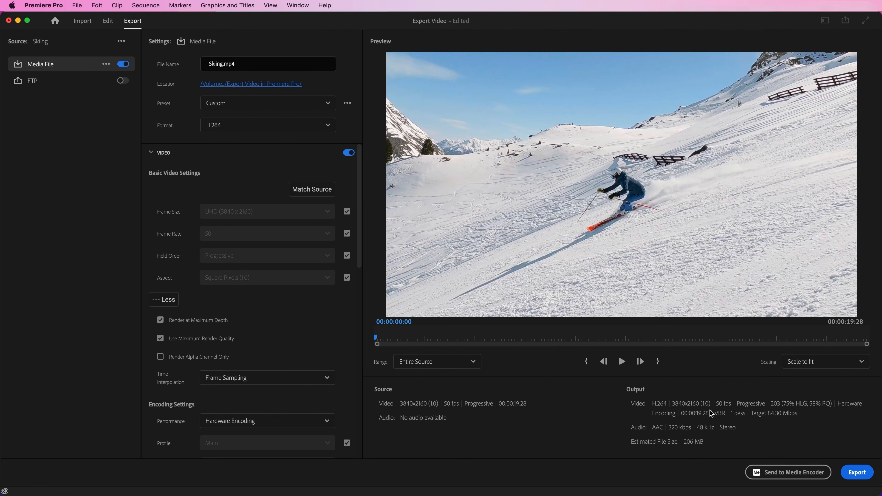
pyautogui.click(774, 472)
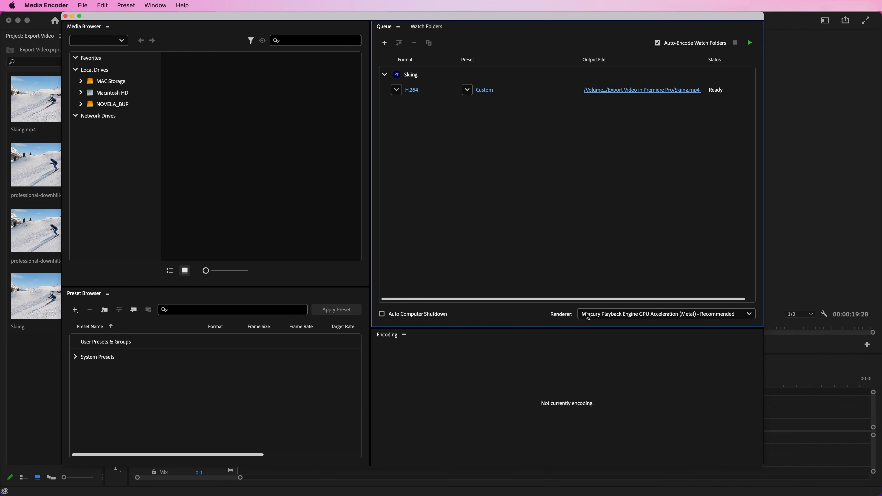
# - Look through the available formats and presets for the queued Skiing output without changing either
pyautogui.click(396, 90)
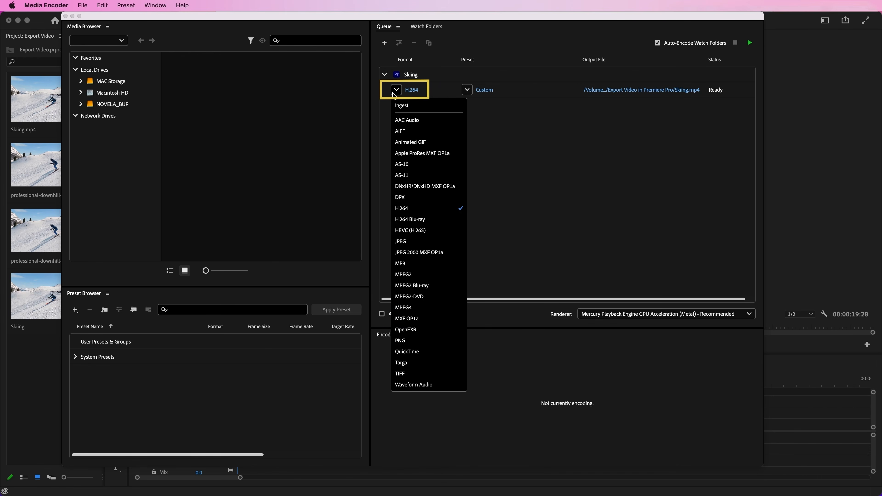
pyautogui.click(400, 98)
pyautogui.click(467, 90)
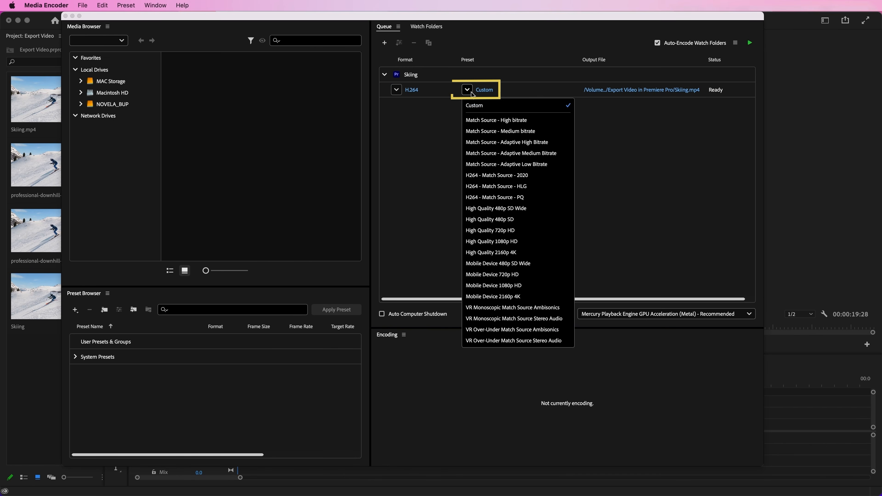
pyautogui.click(471, 95)
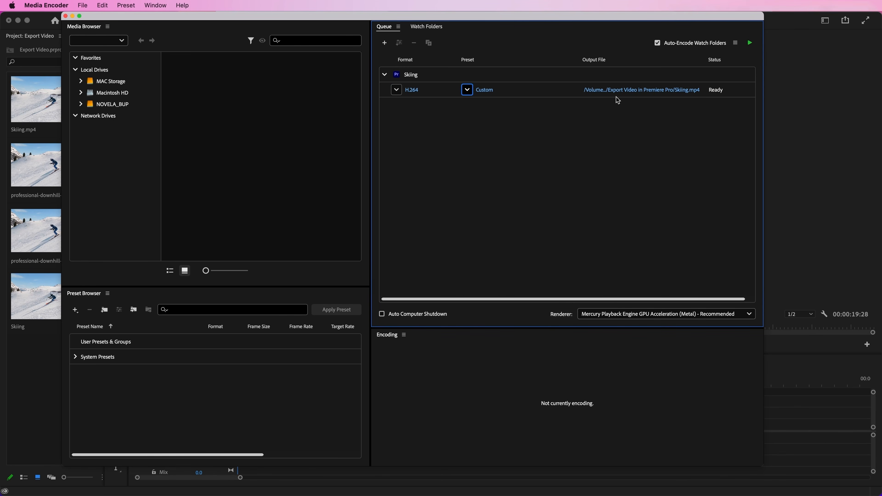
# - Save the queued output as Skiing in the Export Video in Premiere Pro folder and start encoding the queue
pyautogui.click(631, 91)
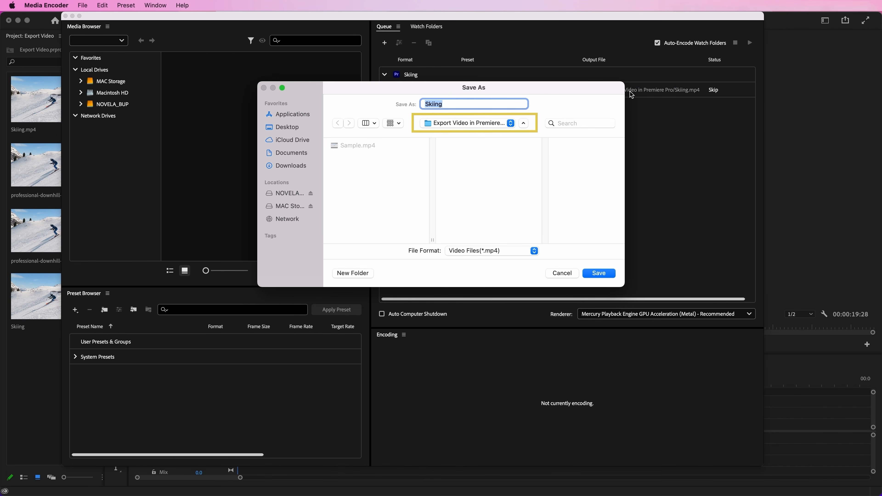
pyautogui.click(613, 273)
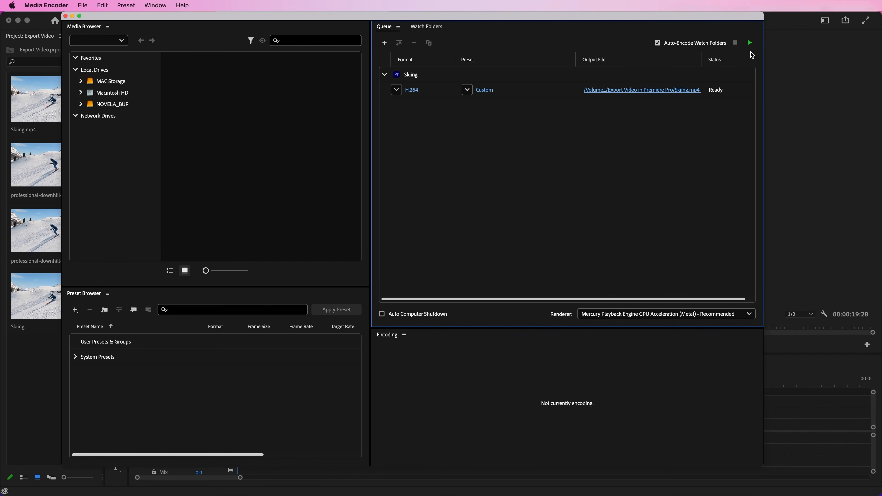
pyautogui.click(750, 44)
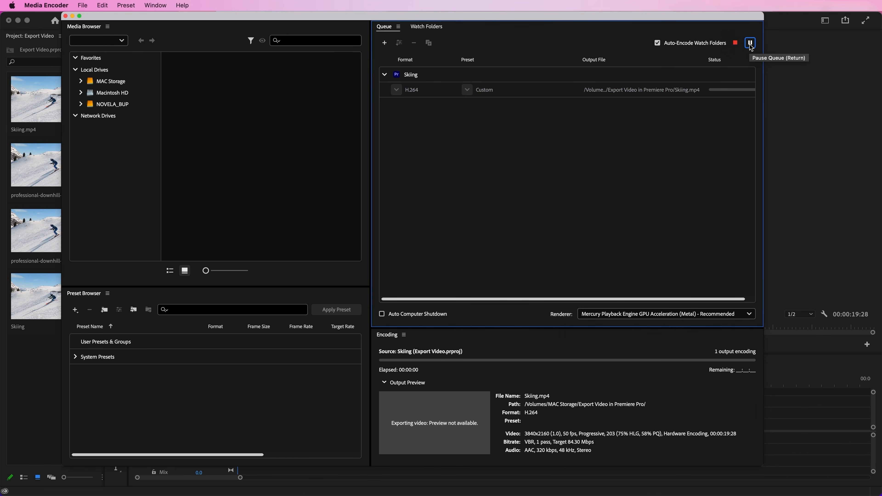